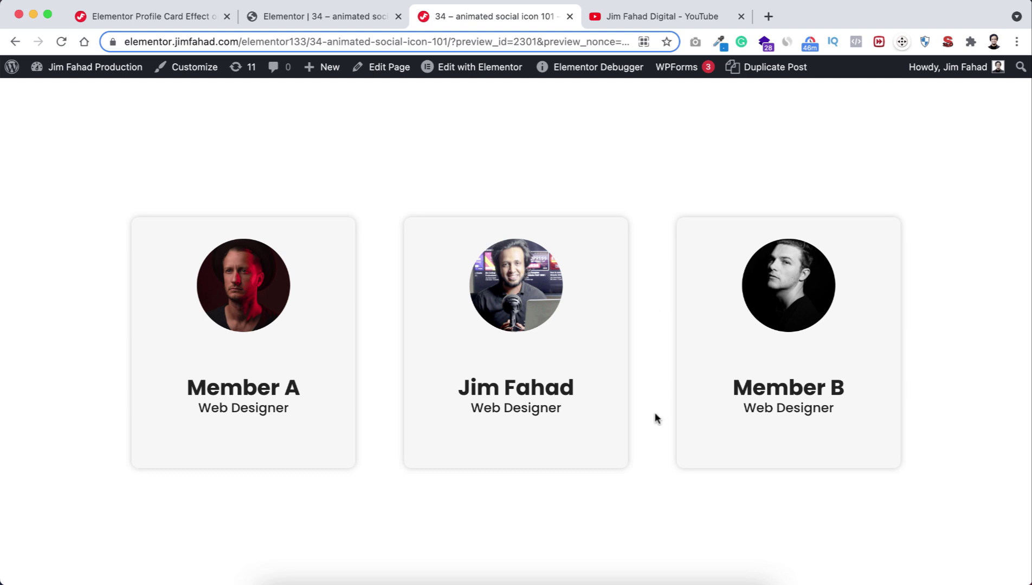
{"action": "mouse_move", "coordinate": [591, 353]}
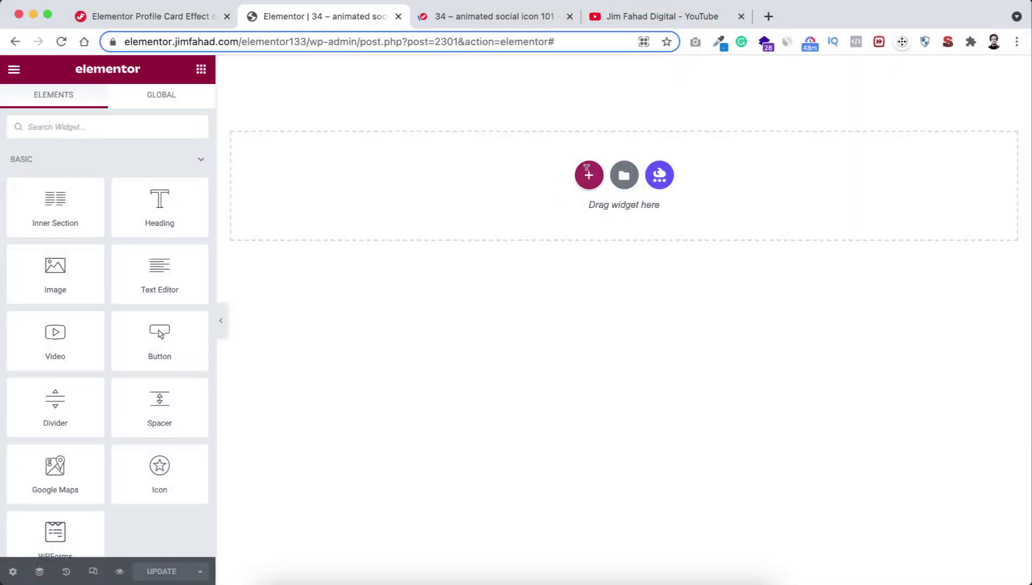
Add a three-column section with a minimum height of 100 VH.
{"action": "left_click", "coordinate": [589, 175]}
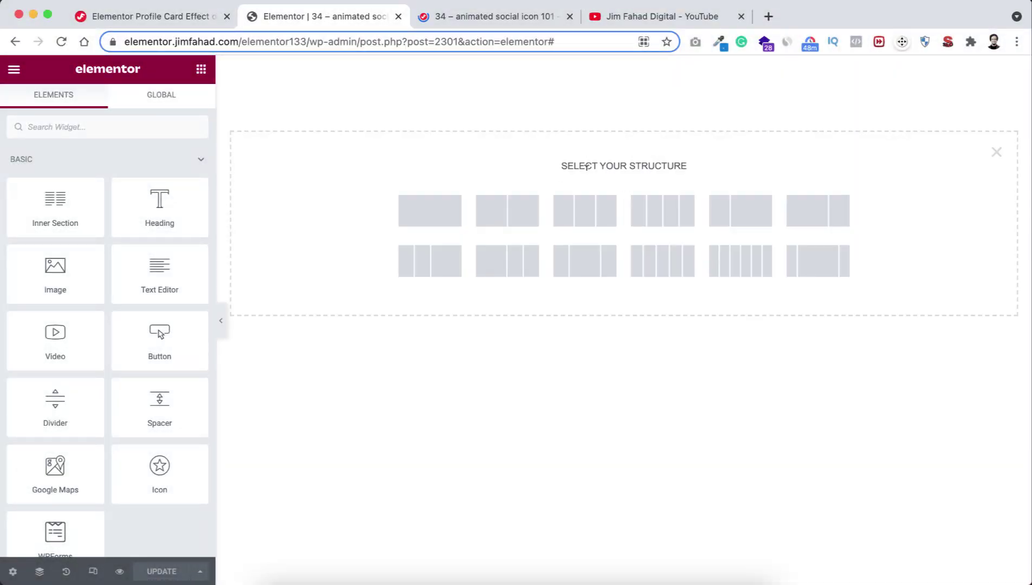
{"action": "left_click", "coordinate": [589, 210]}
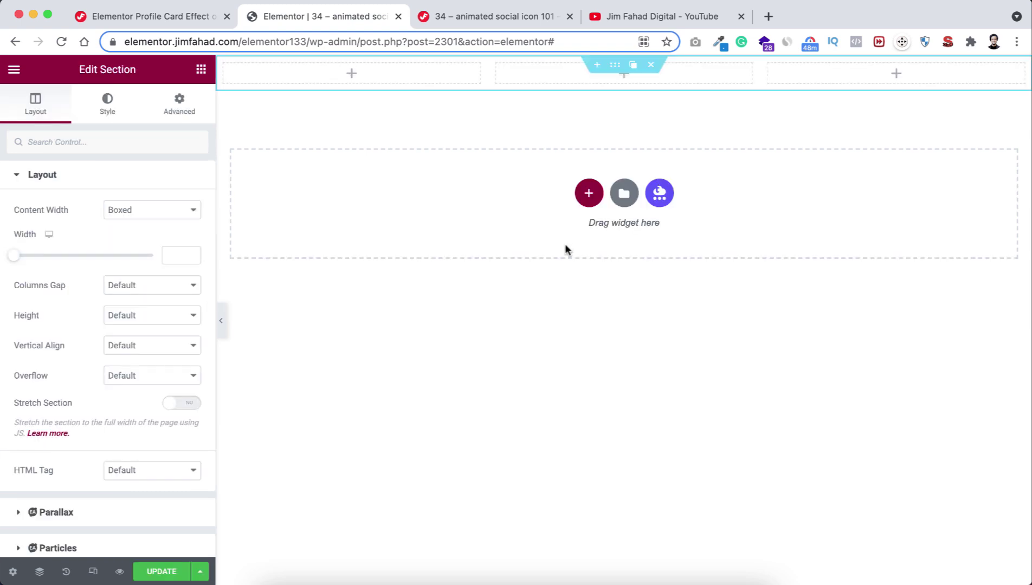
{"action": "left_click", "coordinate": [144, 315]}
{"action": "left_click", "coordinate": [143, 345]}
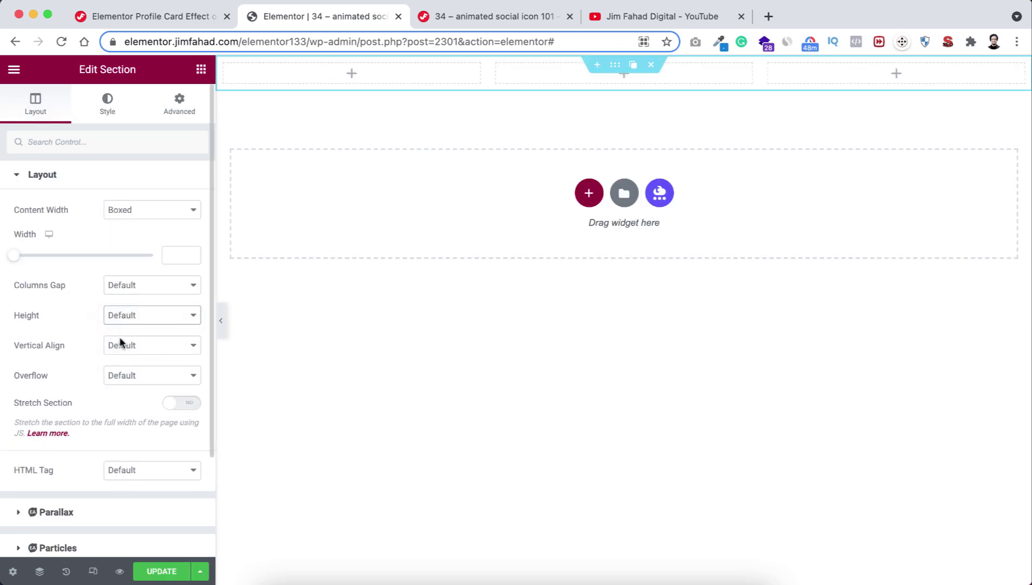
{"action": "left_click", "coordinate": [181, 341]}
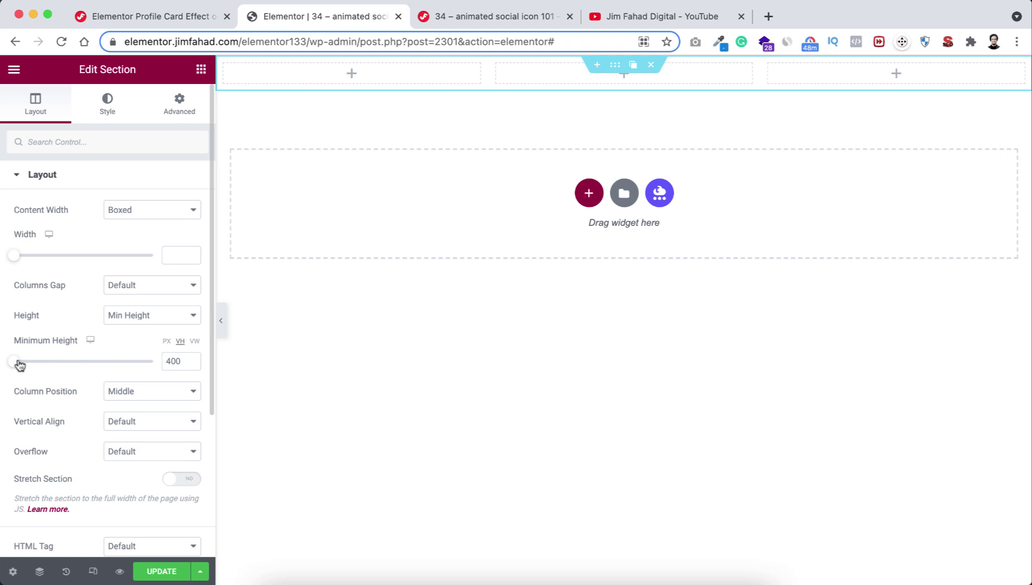
{"action": "left_click_drag", "start_coordinate": [20, 362], "coordinate": [202, 376]}
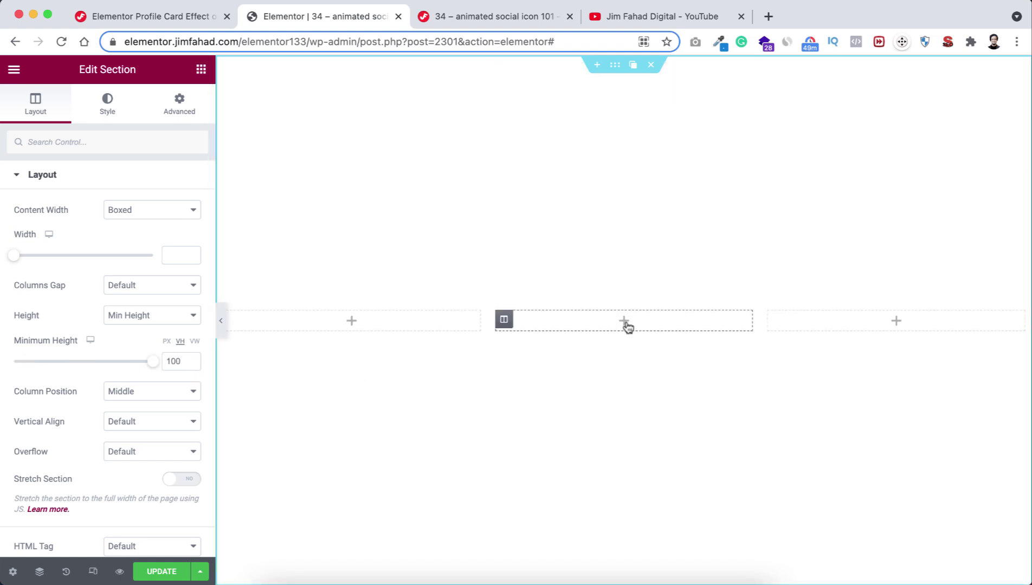
Place a single-column inner section in the middle column.
{"action": "left_click", "coordinate": [624, 322]}
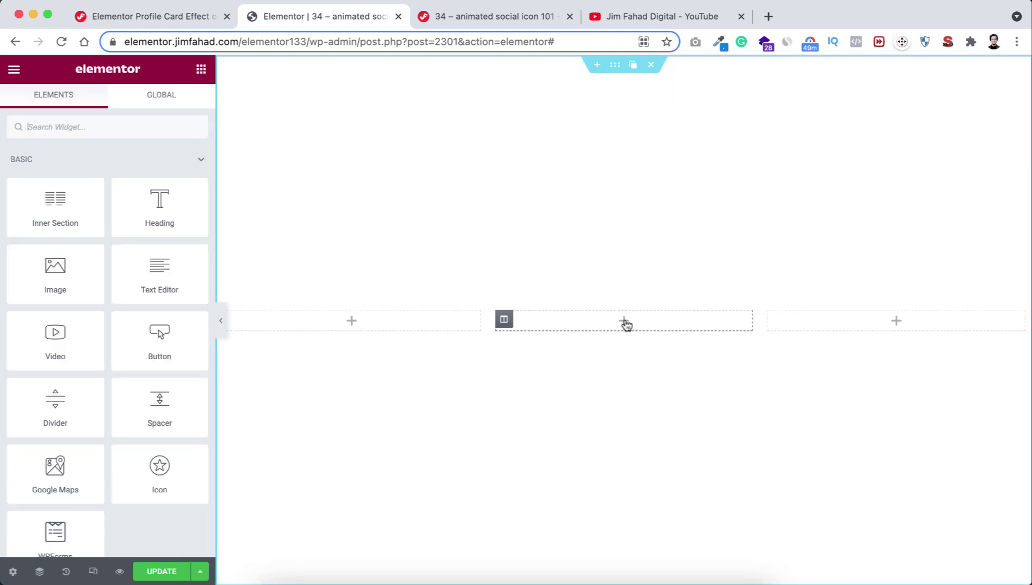
{"action": "left_click_drag", "start_coordinate": [39, 218], "coordinate": [622, 313]}
{"action": "mouse_move", "coordinate": [640, 324]}
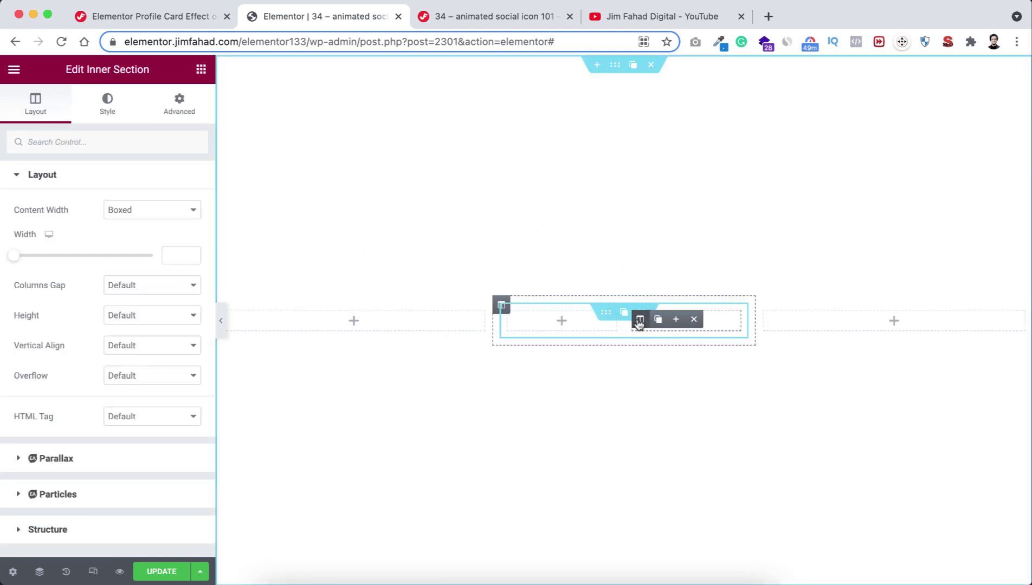
{"action": "left_click", "coordinate": [694, 321]}
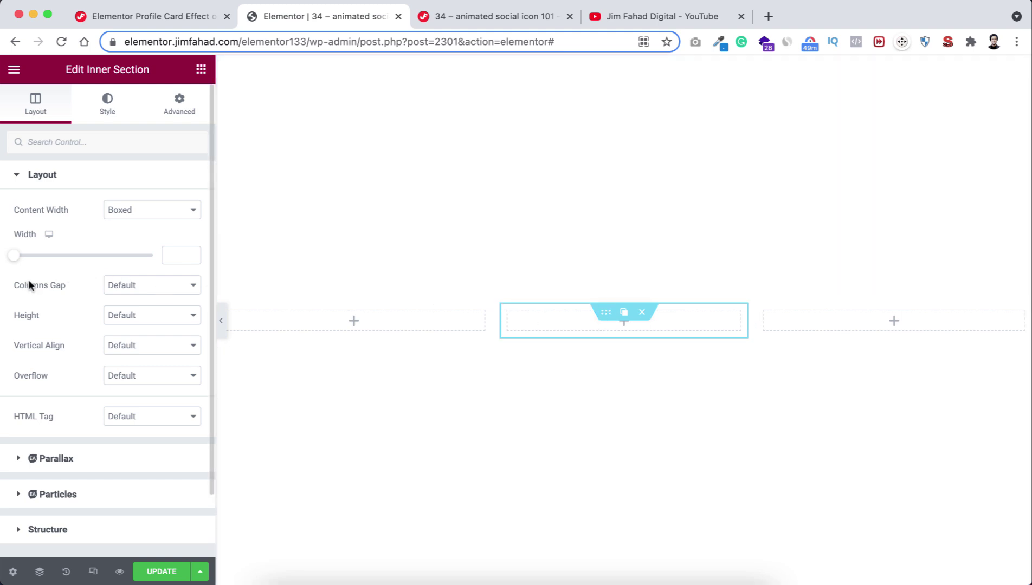
Give the inner section no column gap and a 350 px minimum height.
{"action": "left_click", "coordinate": [142, 286]}
{"action": "left_click", "coordinate": [142, 300]}
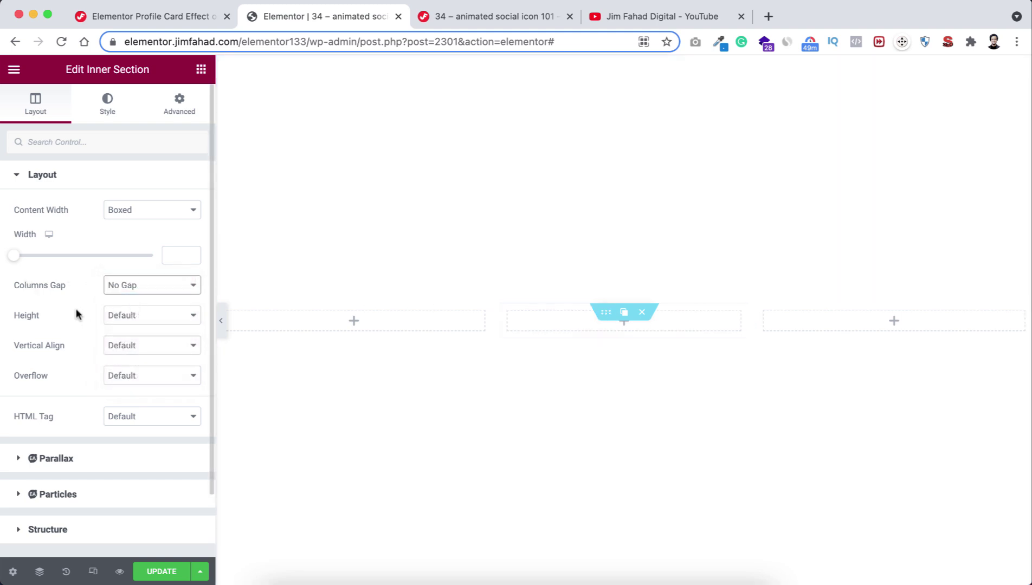
{"action": "left_click", "coordinate": [137, 314]}
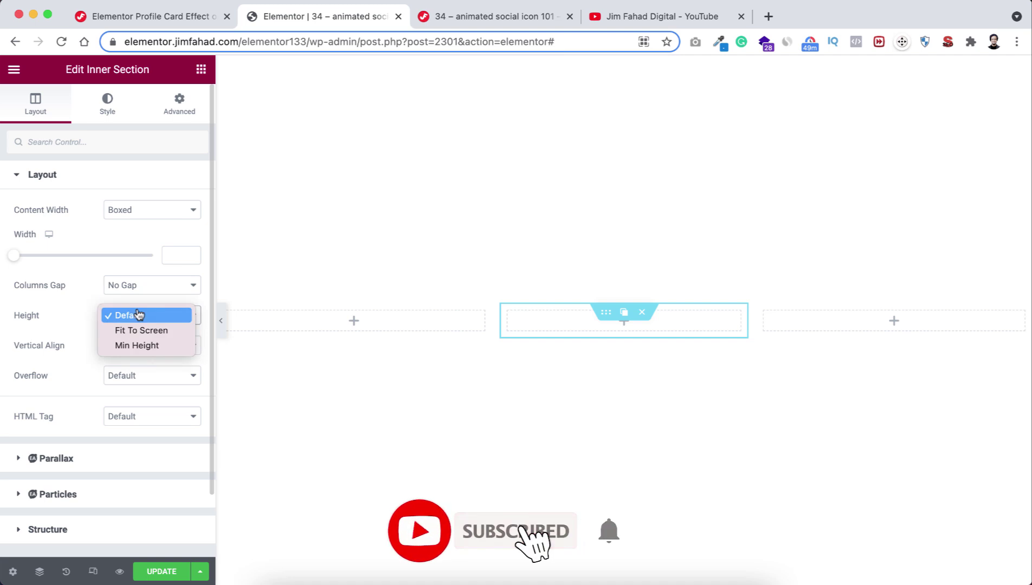
{"action": "left_click", "coordinate": [137, 345]}
{"action": "left_click_drag", "start_coordinate": [177, 361], "coordinate": [140, 364]}
{"action": "type", "text": "350"}
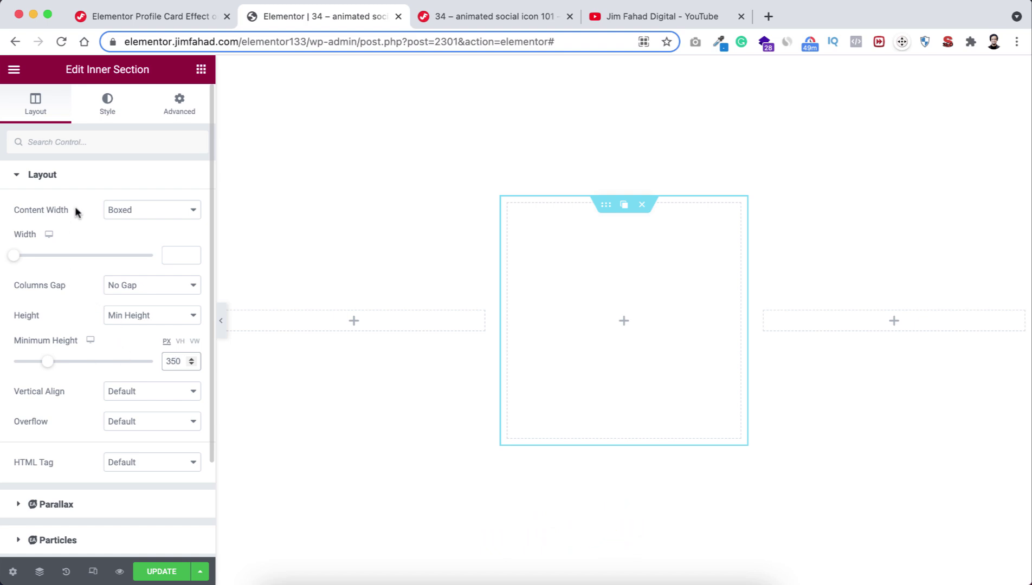
{"action": "left_click", "coordinate": [104, 107]}
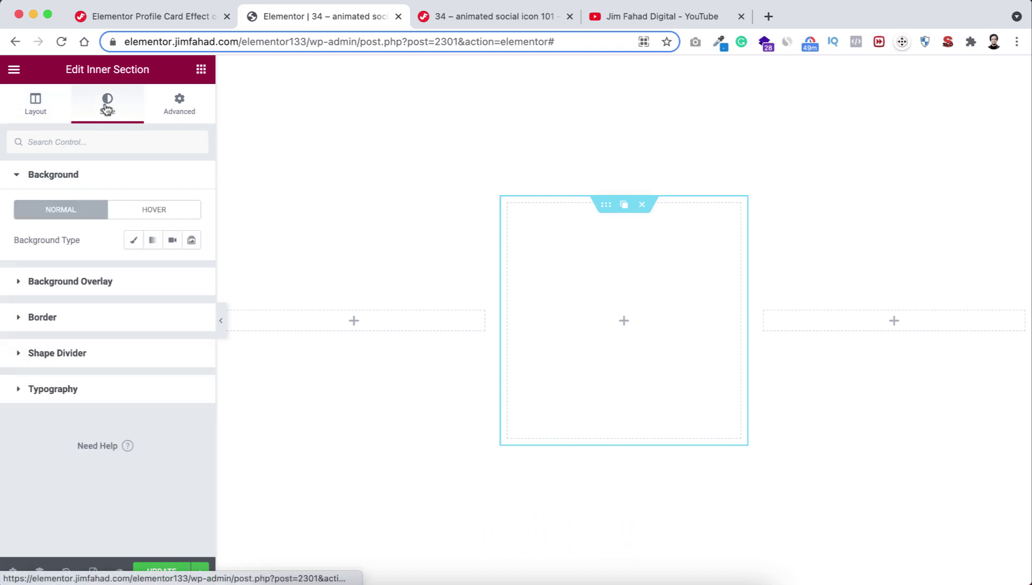
Give the inner section a classic #f7f7f7 background.
{"action": "left_click", "coordinate": [134, 240]}
{"action": "left_click", "coordinate": [192, 271]}
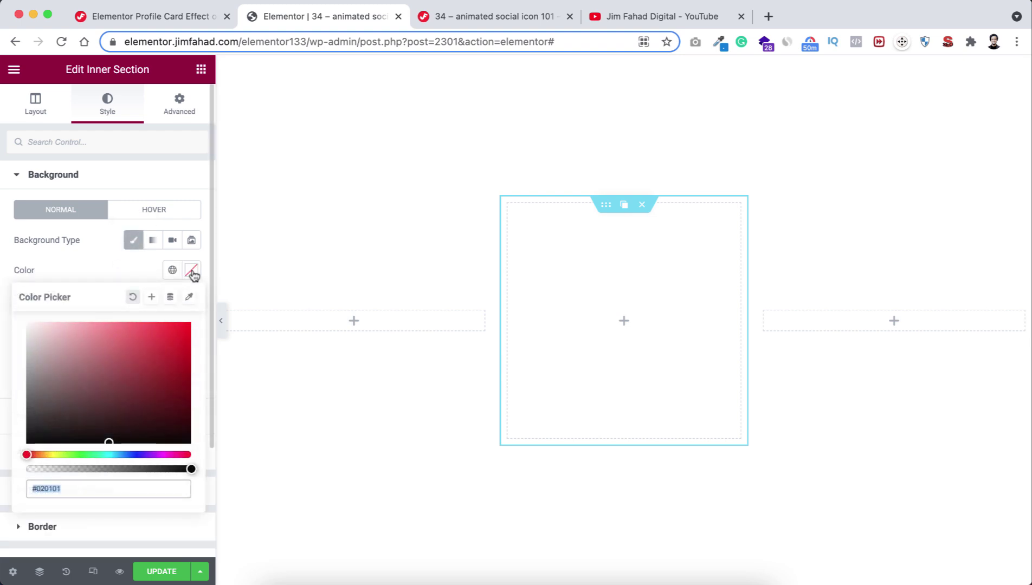
{"action": "type", "text": "#f7f7f7"}
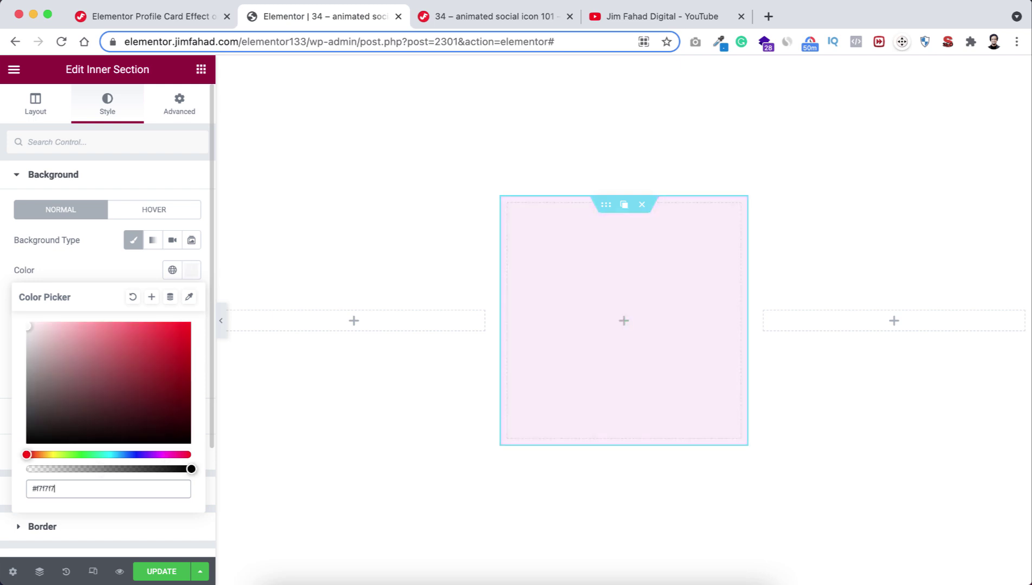
{"action": "left_click", "coordinate": [102, 263]}
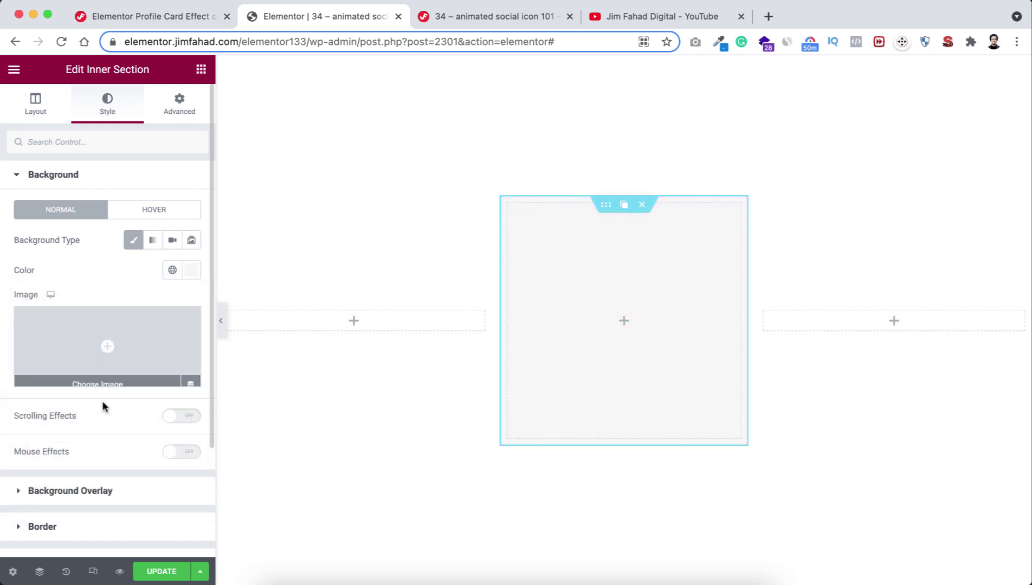
Set the inner section's border radius to 10.
{"action": "scroll", "coordinate": [102, 401], "scroll_direction": "down", "scroll_amount": 3}
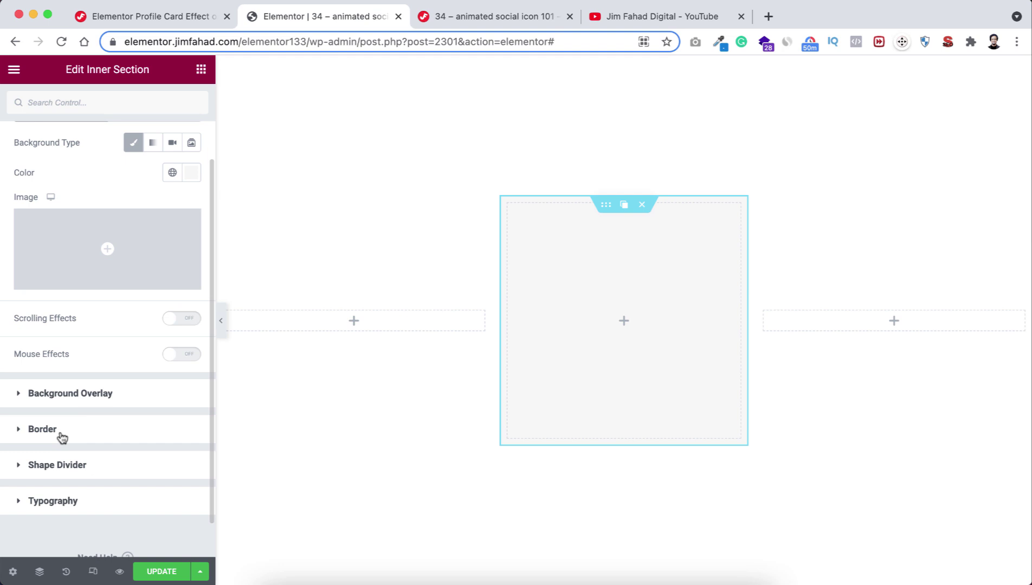
{"action": "left_click", "coordinate": [62, 436]}
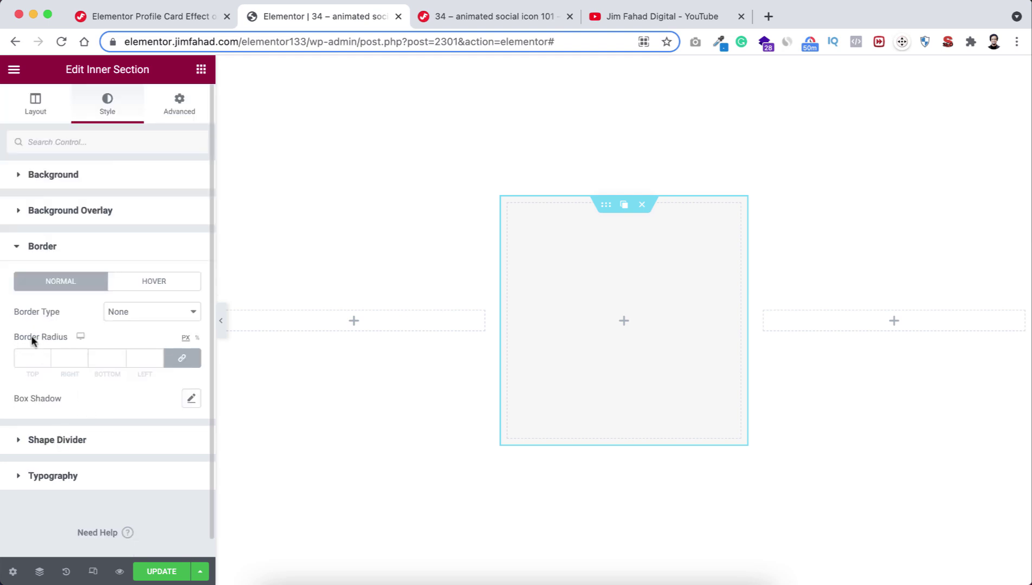
{"action": "left_click", "coordinate": [32, 357]}
{"action": "type", "text": "10"}
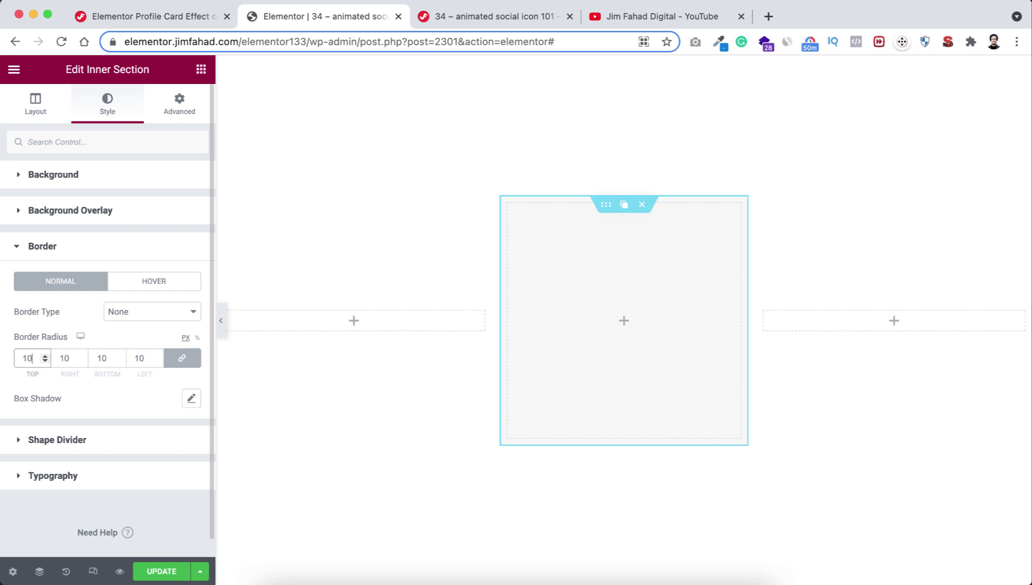
Add a soft box shadow with a more transparent colour and blur 8.
{"action": "left_click", "coordinate": [193, 400]}
{"action": "scroll", "coordinate": [136, 469], "scroll_direction": "down", "scroll_amount": 2}
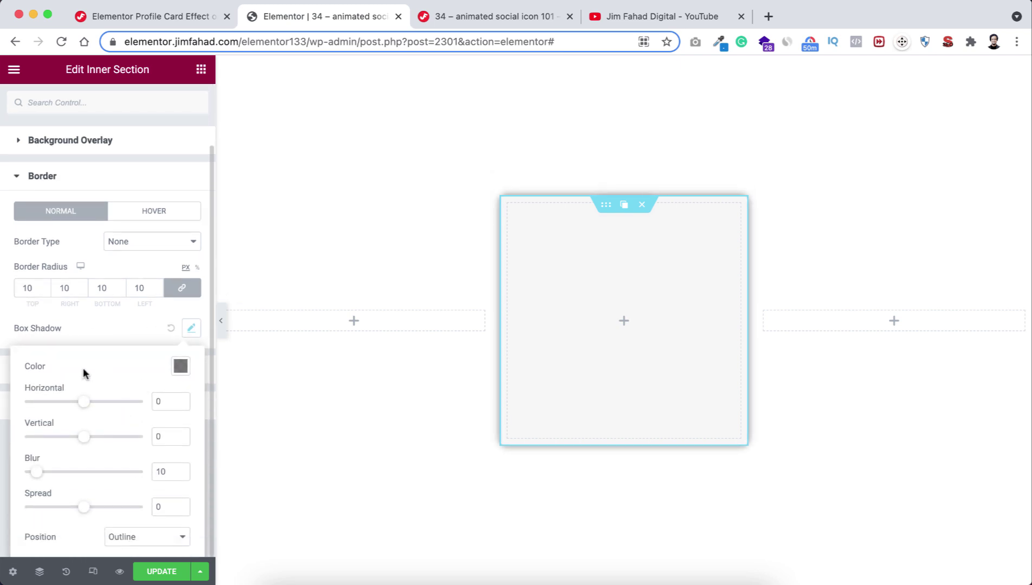
{"action": "left_click", "coordinate": [181, 366]}
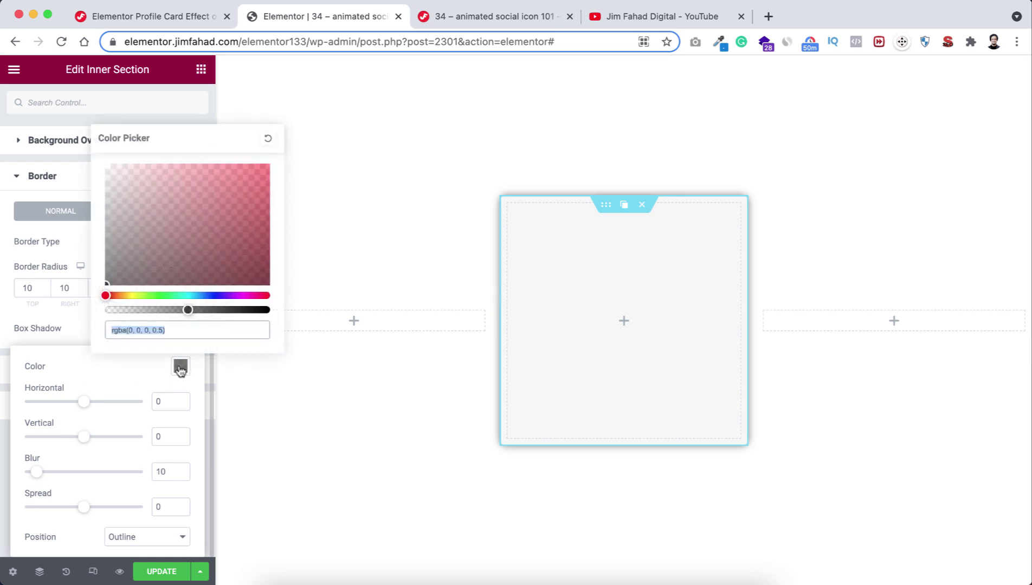
{"action": "left_click_drag", "start_coordinate": [188, 309], "coordinate": [142, 309]}
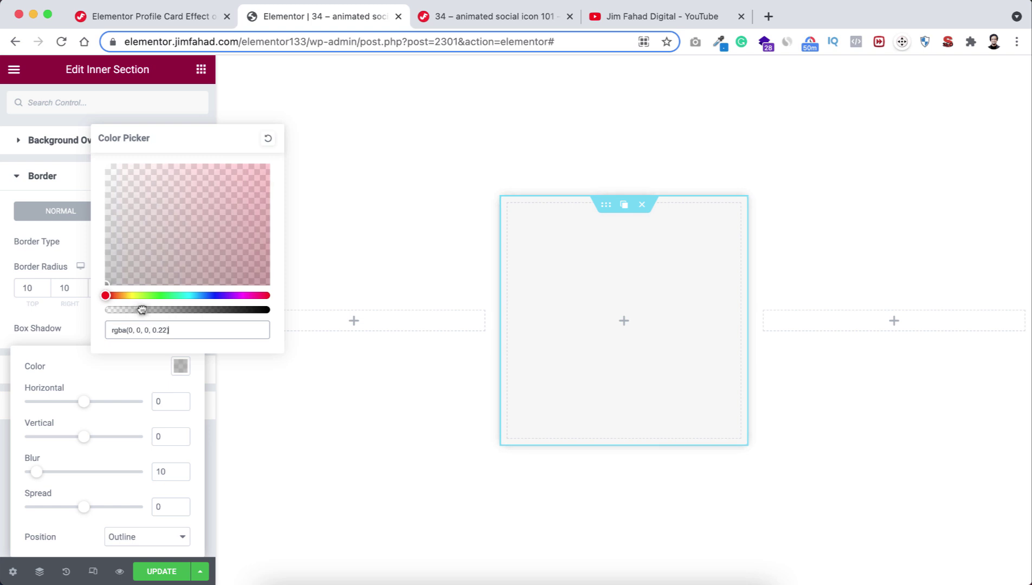
{"action": "left_click", "coordinate": [120, 453]}
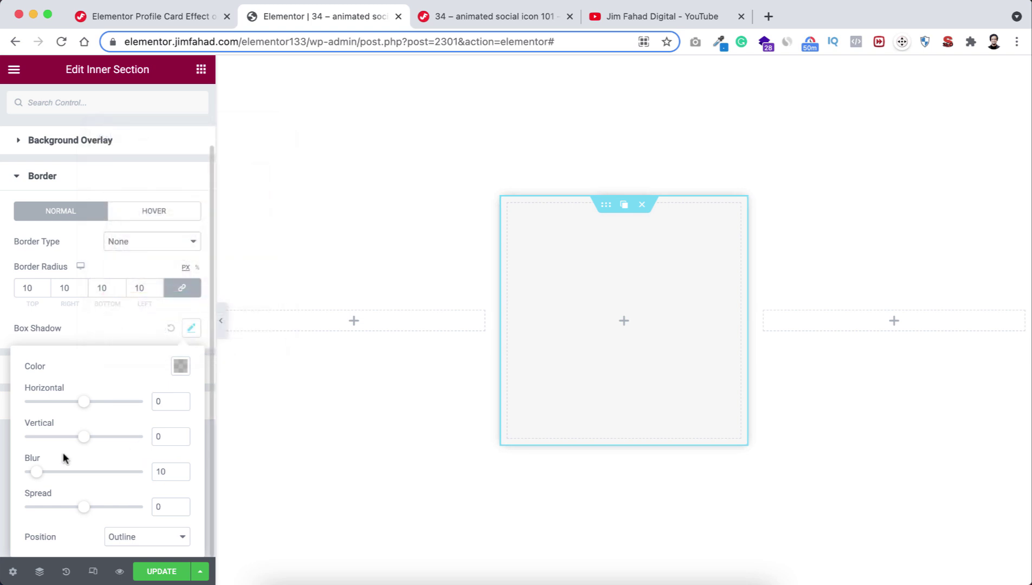
{"action": "double_click", "coordinate": [168, 469]}
{"action": "type", "text": "8"}
{"action": "left_click", "coordinate": [132, 324]}
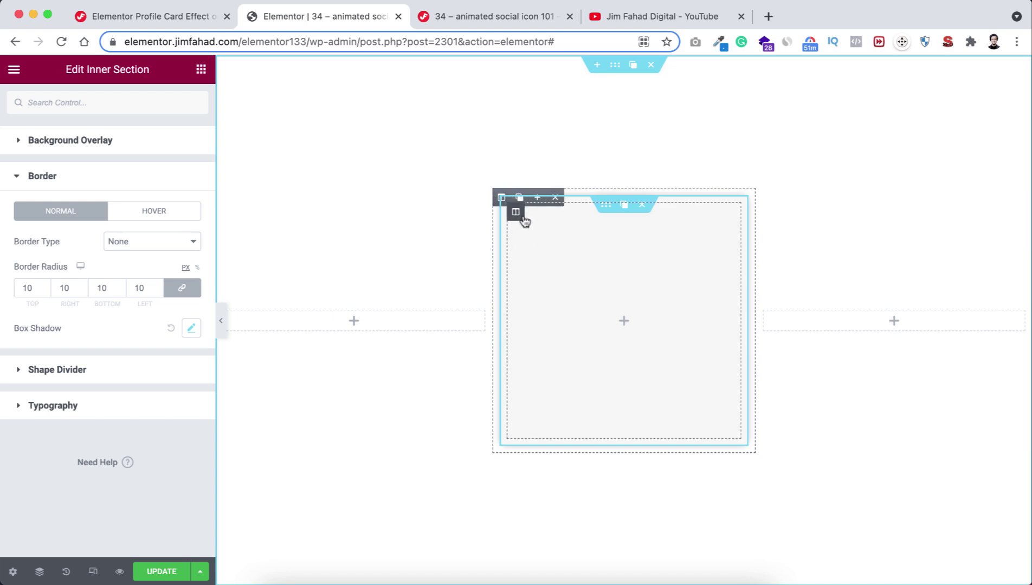
Give the inner section's column 3% right and left padding.
{"action": "left_click", "coordinate": [499, 200]}
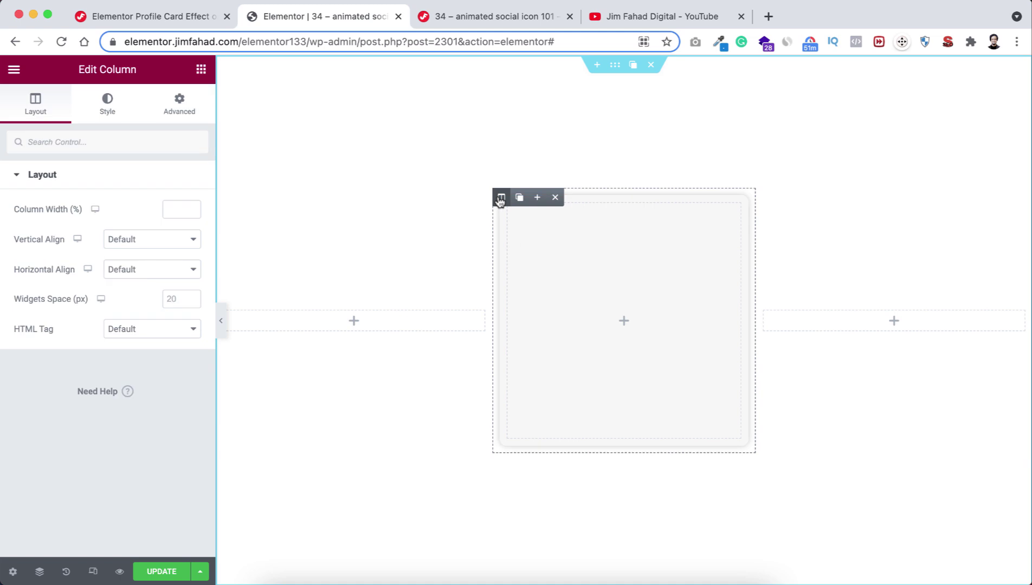
{"action": "left_click", "coordinate": [179, 106]}
{"action": "left_click", "coordinate": [187, 283]}
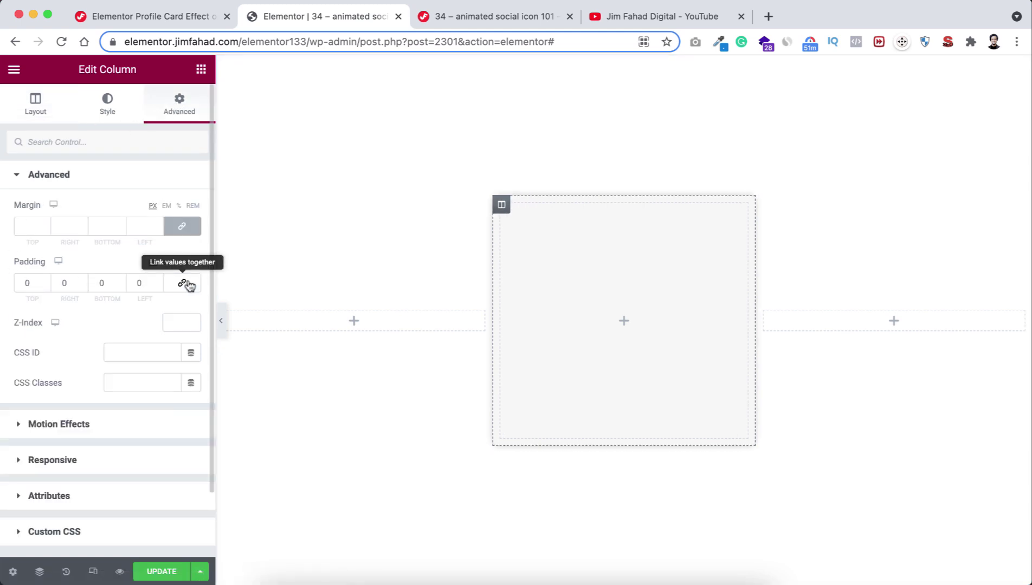
{"action": "left_click", "coordinate": [180, 264]}
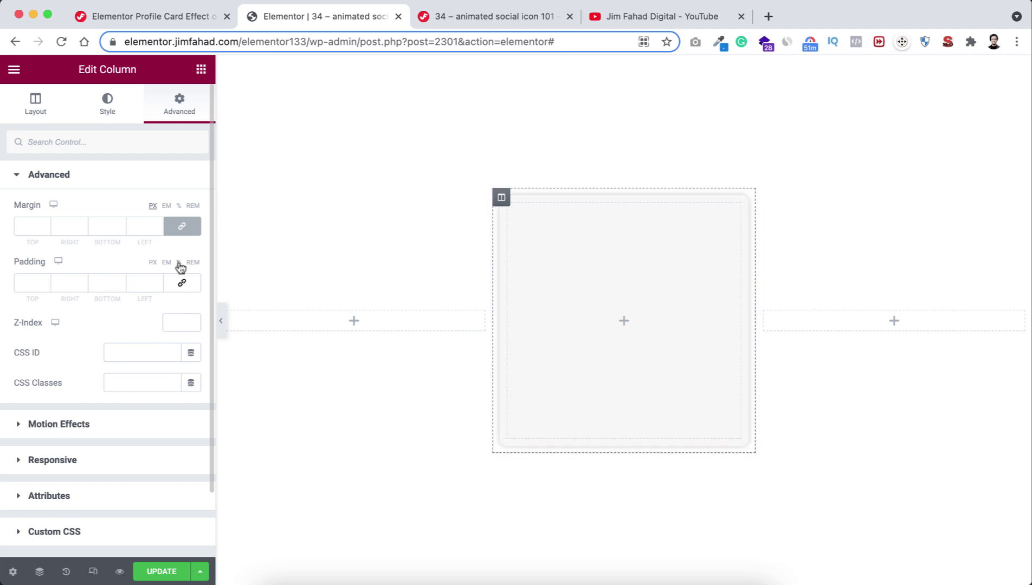
{"action": "left_click", "coordinate": [81, 282]}
{"action": "type", "text": "3"}
{"action": "left_click", "coordinate": [135, 282]}
{"action": "type", "text": "3"}
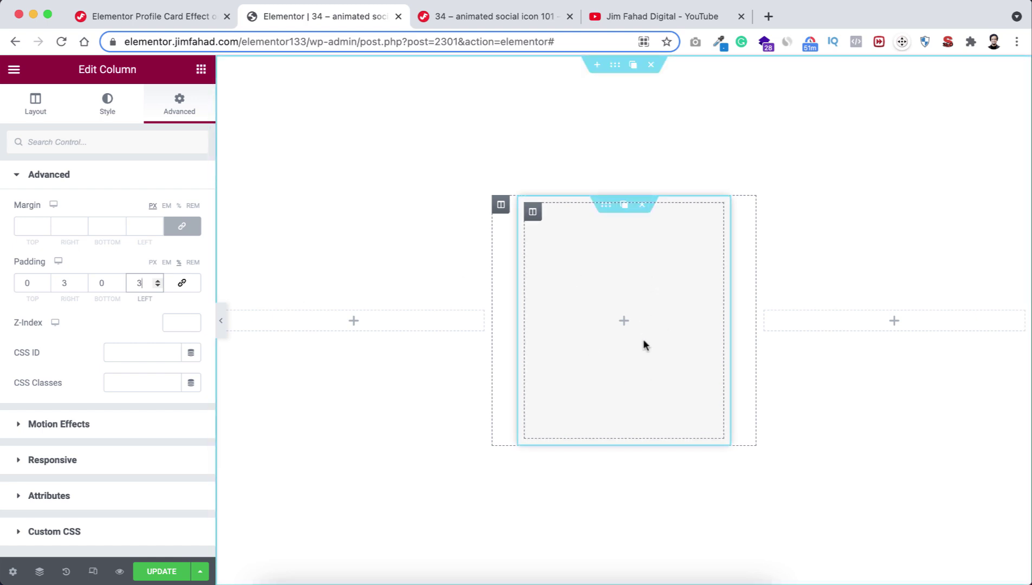
{"action": "left_click", "coordinate": [624, 322]}
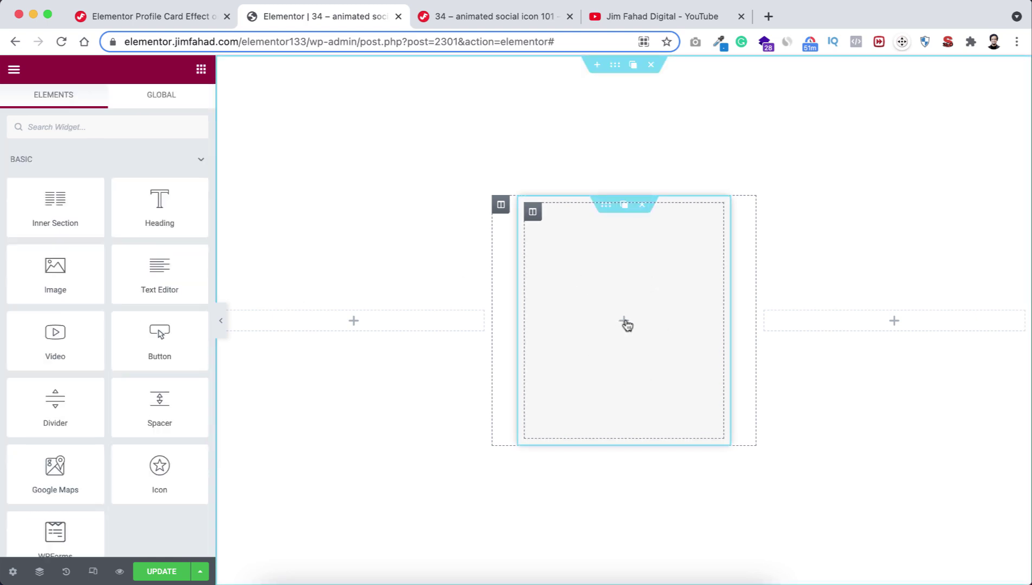
Add an Image widget to the card showing the profile photo from the Media Library.
{"action": "left_click_drag", "start_coordinate": [57, 277], "coordinate": [640, 322]}
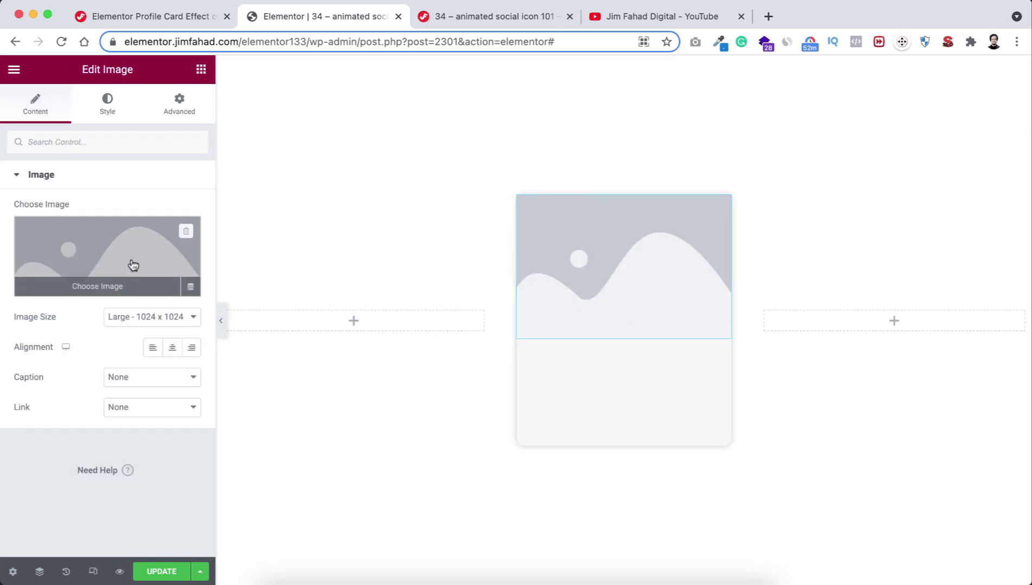
{"action": "left_click", "coordinate": [86, 251]}
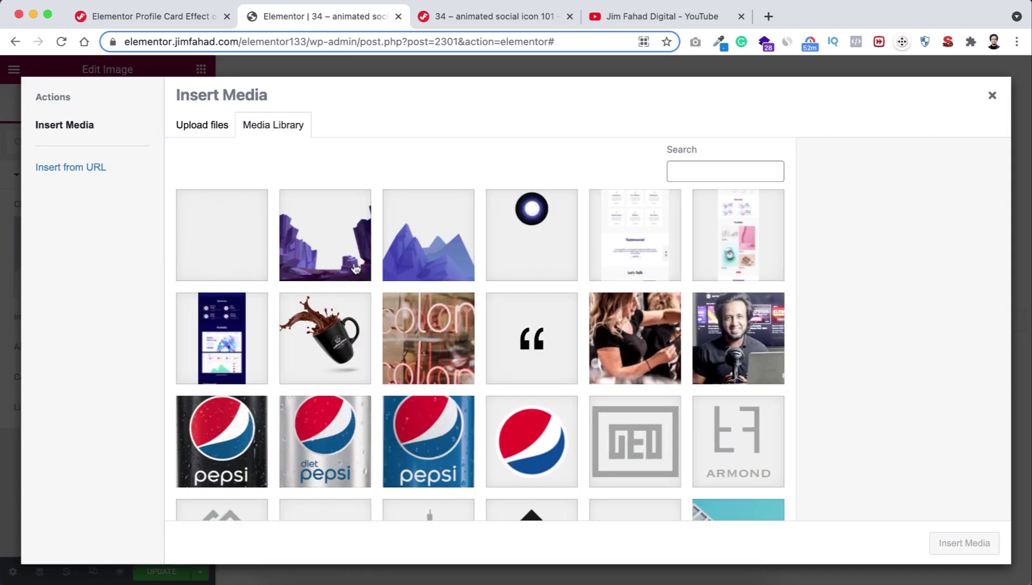
{"action": "left_click", "coordinate": [703, 362]}
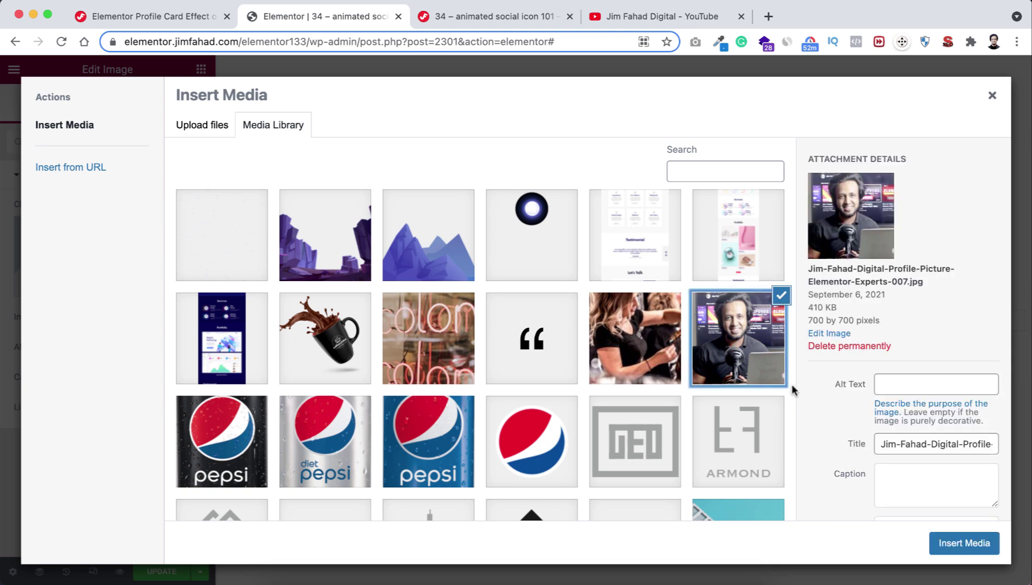
{"action": "left_click", "coordinate": [947, 548]}
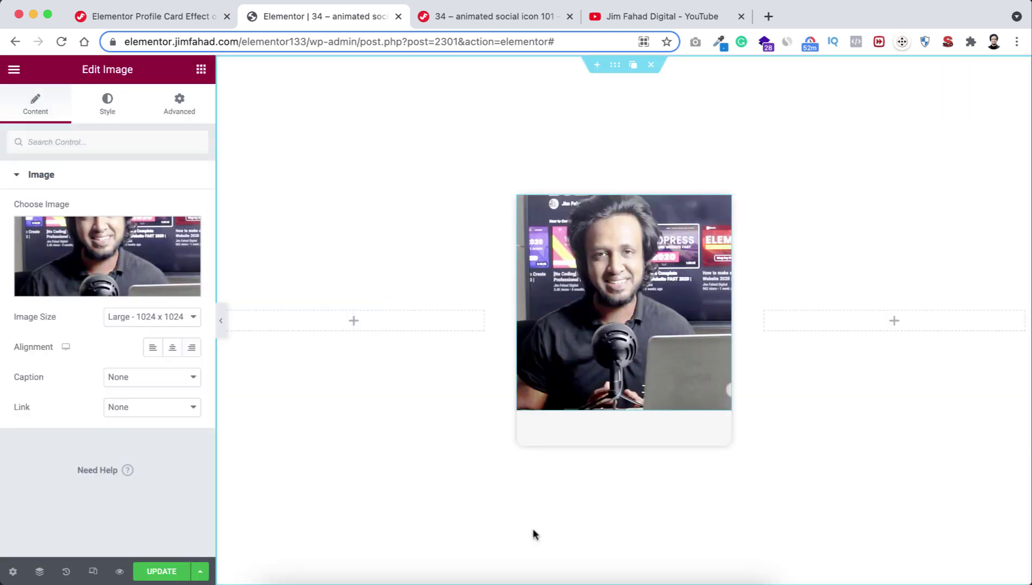
Make the photo a 130×130 px circle with Object Fit Cover and 100% border radius.
{"action": "left_click", "coordinate": [108, 106]}
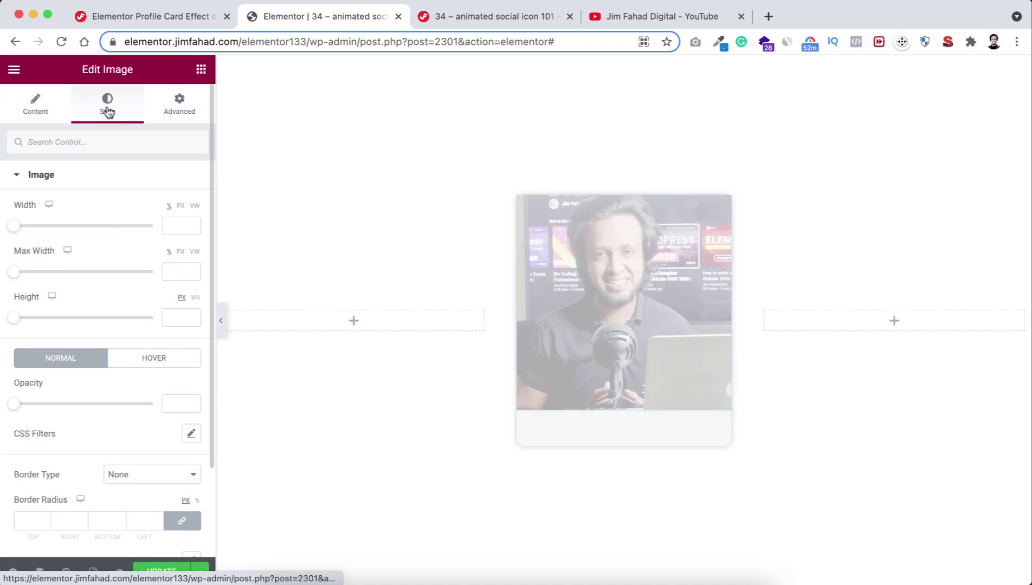
{"action": "left_click", "coordinate": [181, 206]}
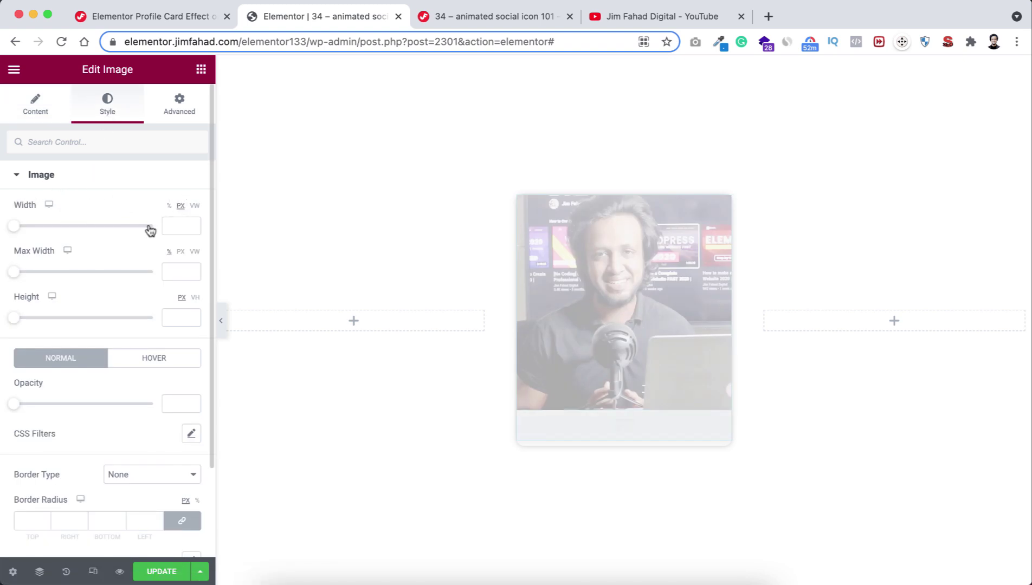
{"action": "type", "text": "130"}
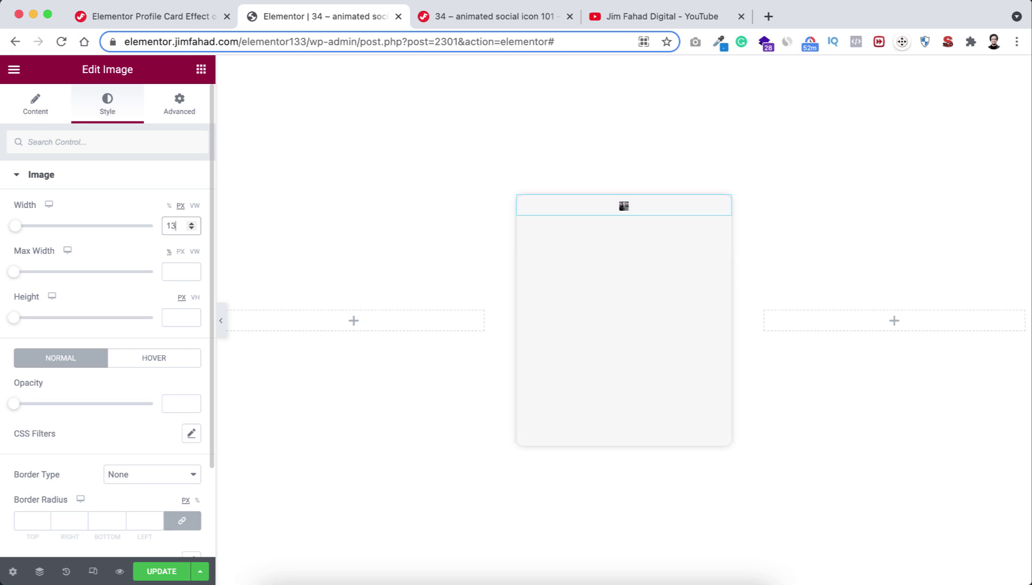
{"action": "left_click", "coordinate": [174, 318]}
{"action": "type", "text": "130"}
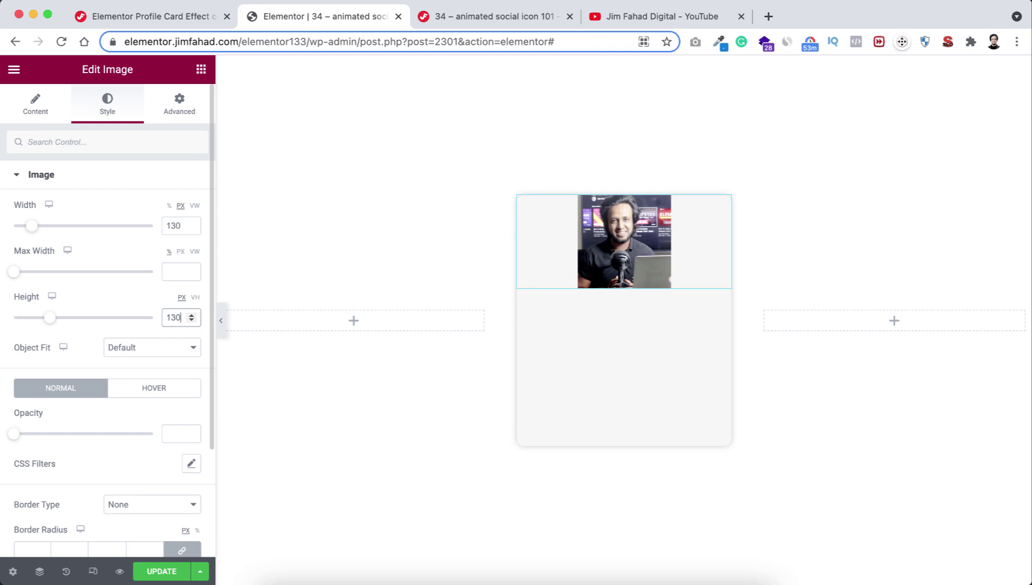
{"action": "left_click", "coordinate": [124, 350]}
{"action": "left_click", "coordinate": [128, 377]}
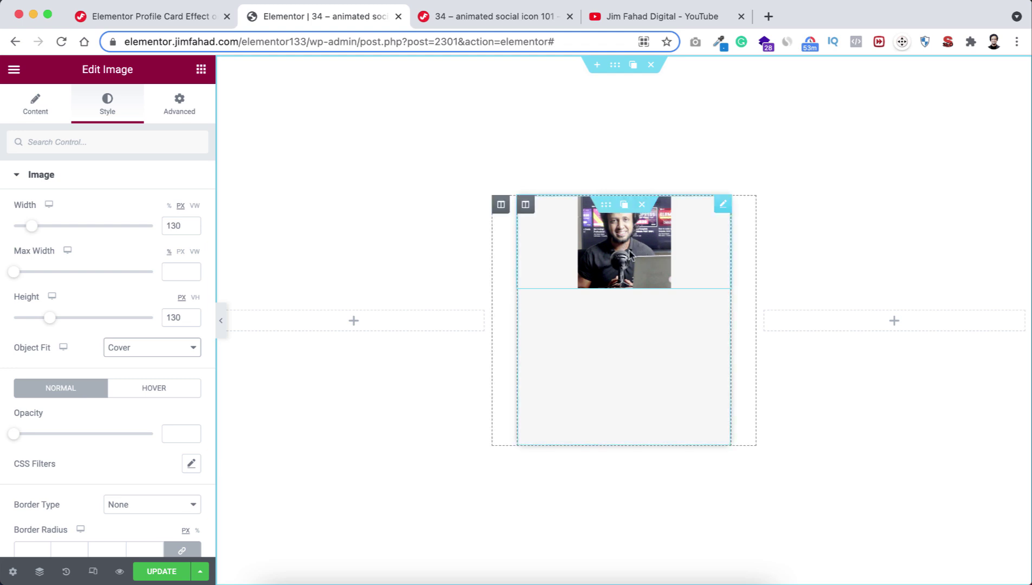
{"action": "scroll", "coordinate": [57, 454], "scroll_direction": "down", "scroll_amount": 3}
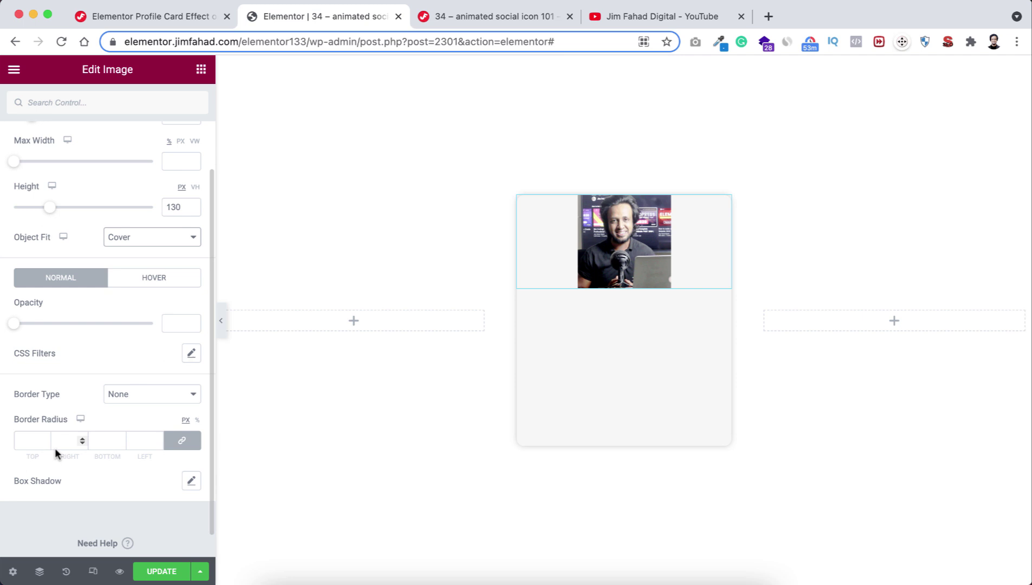
{"action": "left_click", "coordinate": [197, 421]}
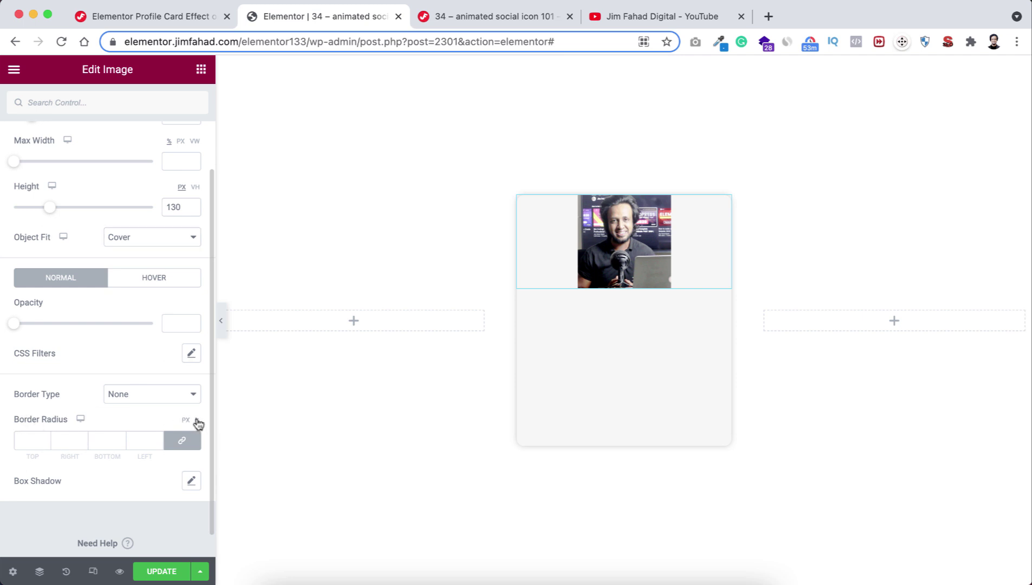
{"action": "left_click", "coordinate": [27, 440]}
{"action": "type", "text": "100"}
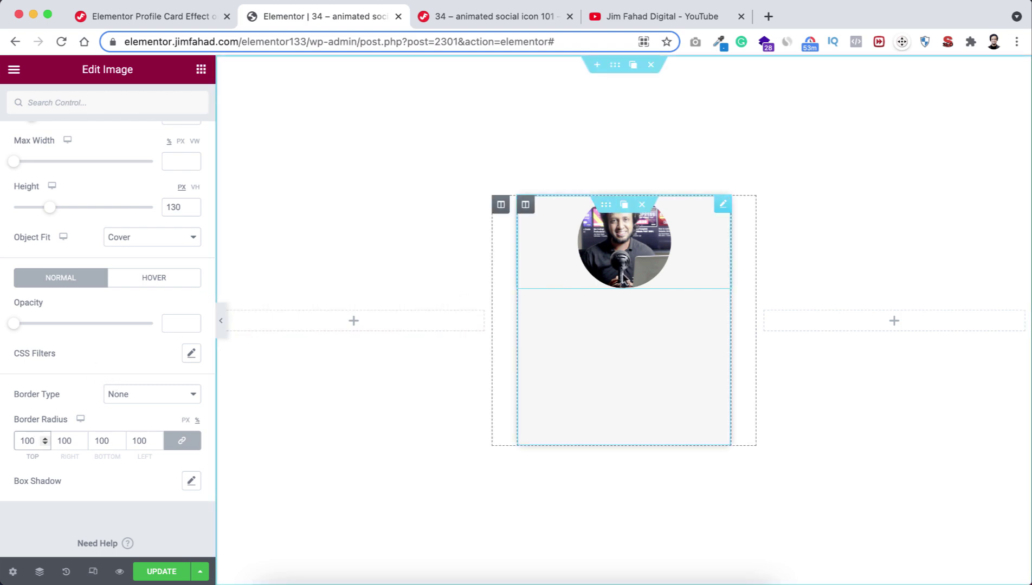
Give the photo a 30 px top margin and a 50 px bottom margin.
{"action": "scroll", "coordinate": [83, 201], "scroll_direction": "up", "scroll_amount": 3}
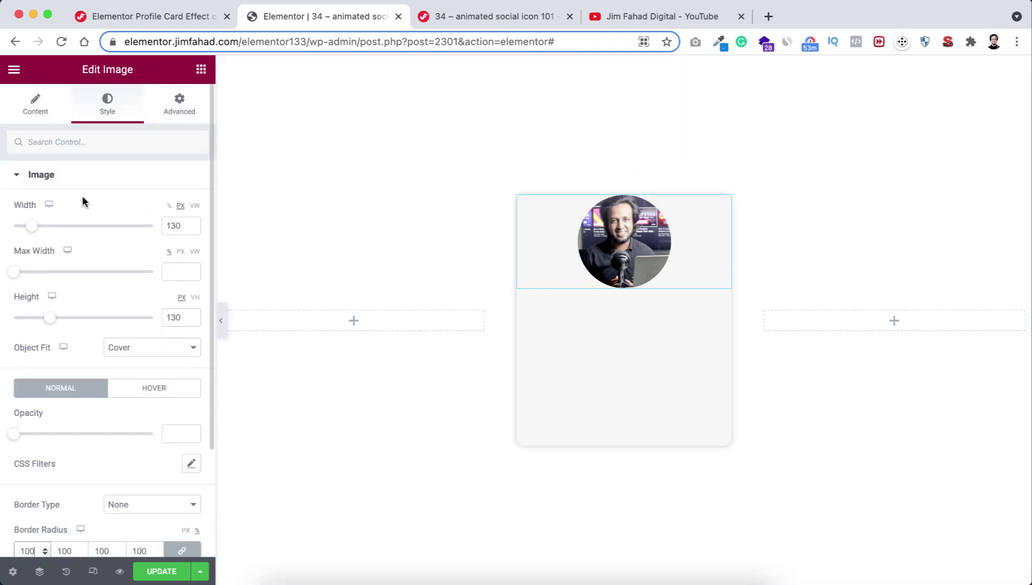
{"action": "left_click", "coordinate": [180, 101]}
{"action": "left_click", "coordinate": [182, 226]}
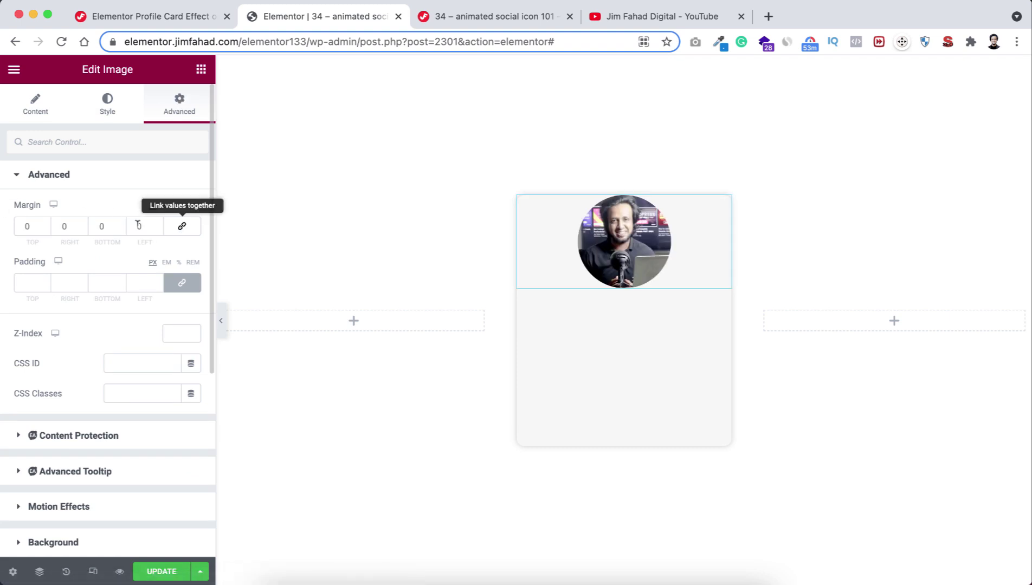
{"action": "left_click", "coordinate": [23, 225]}
{"action": "type", "text": "30"}
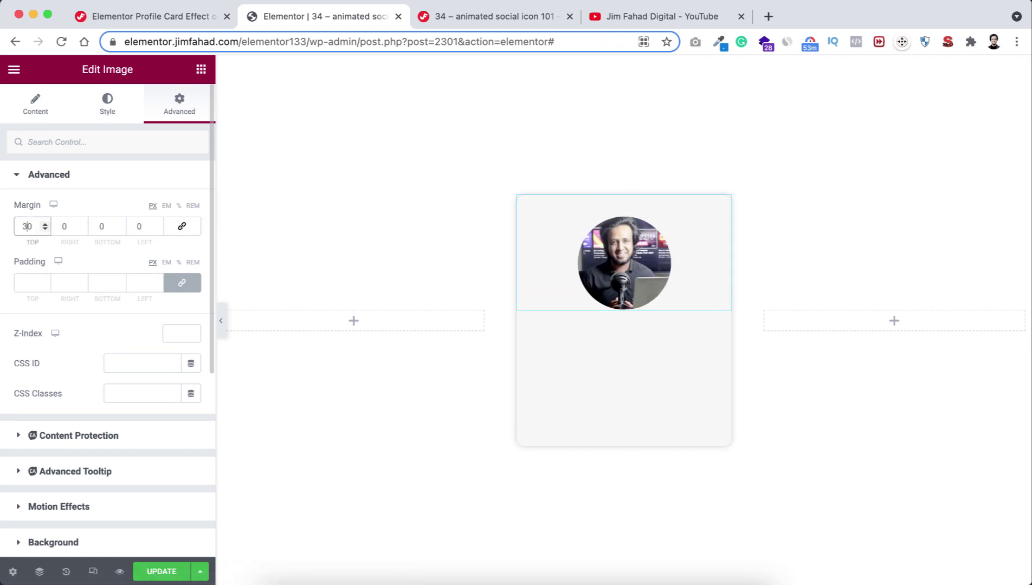
{"action": "left_click", "coordinate": [99, 225]}
{"action": "type", "text": "5"}
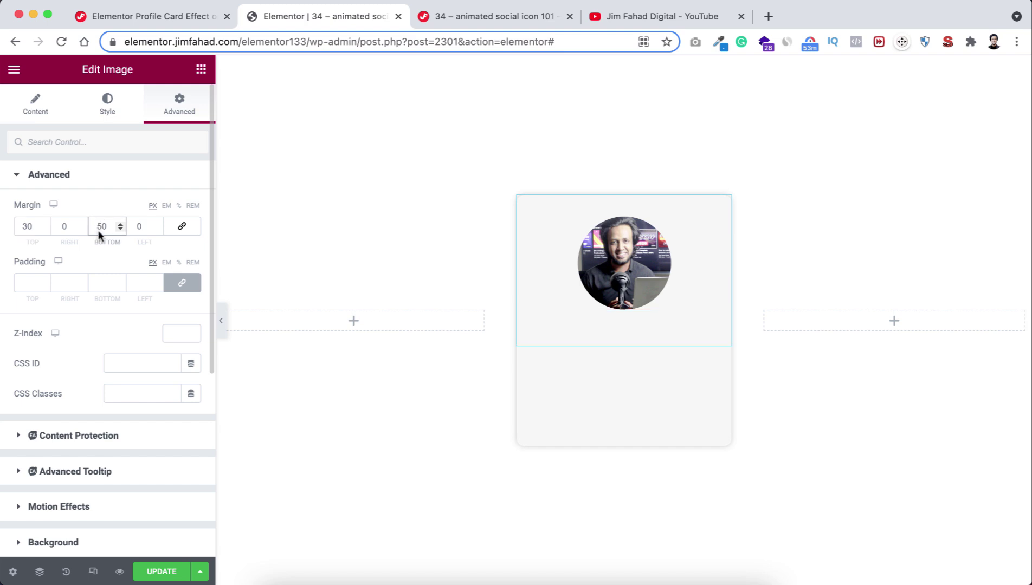
{"action": "left_click", "coordinate": [201, 69]}
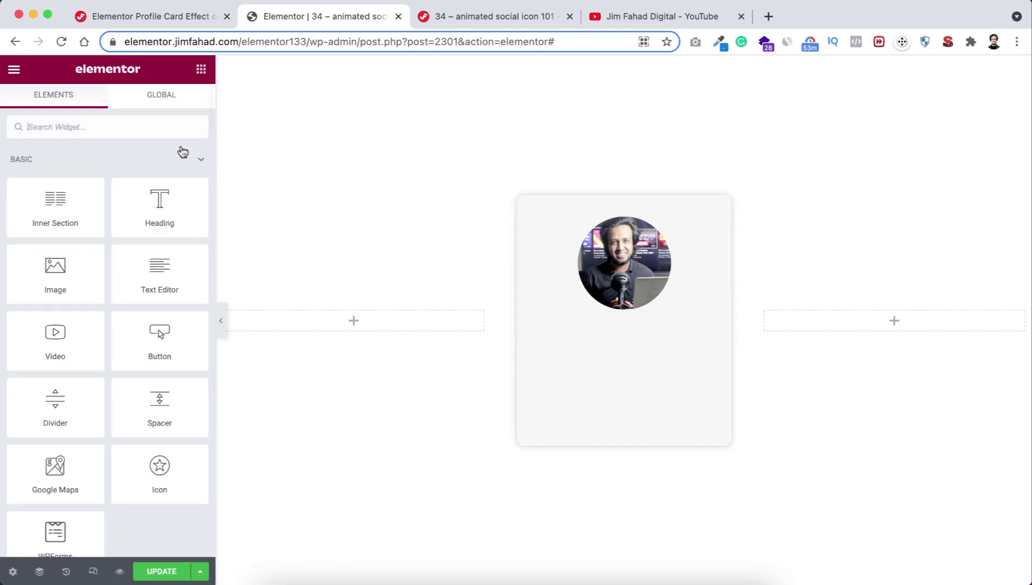
{"action": "left_click_drag", "start_coordinate": [156, 205], "coordinate": [636, 327]}
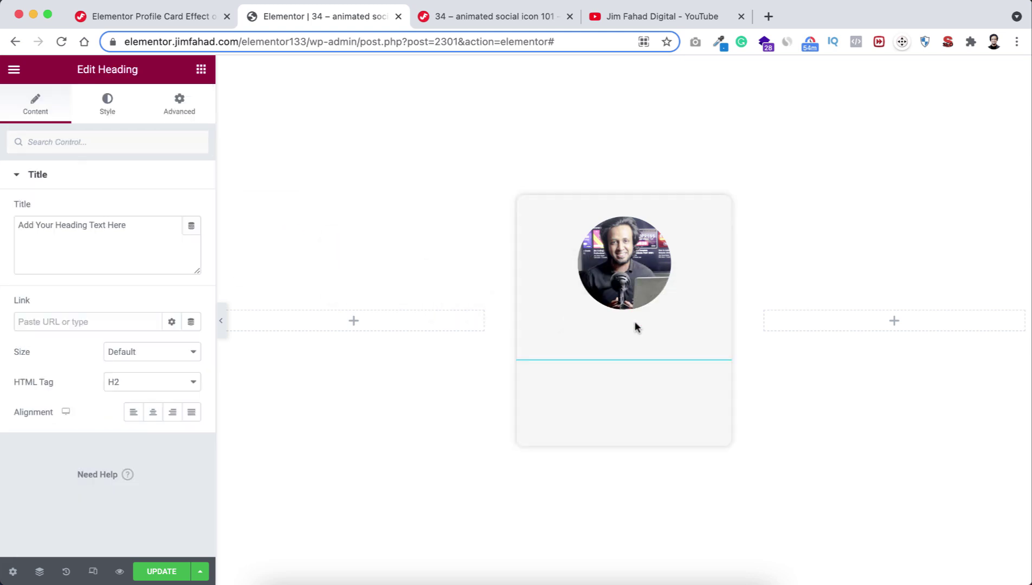
{"action": "triple_click", "coordinate": [152, 223]}
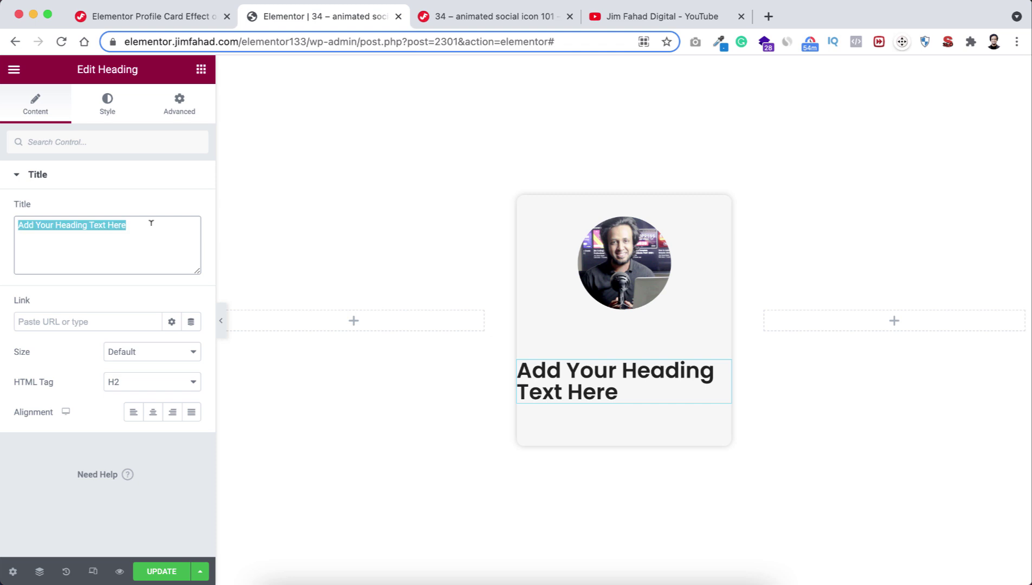
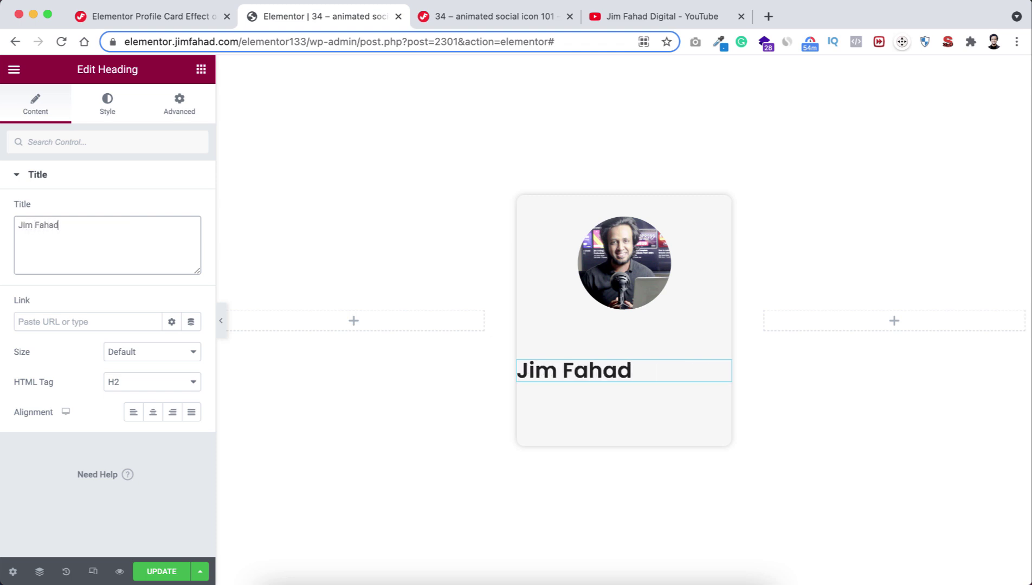
{"action": "left_click", "coordinate": [153, 412]}
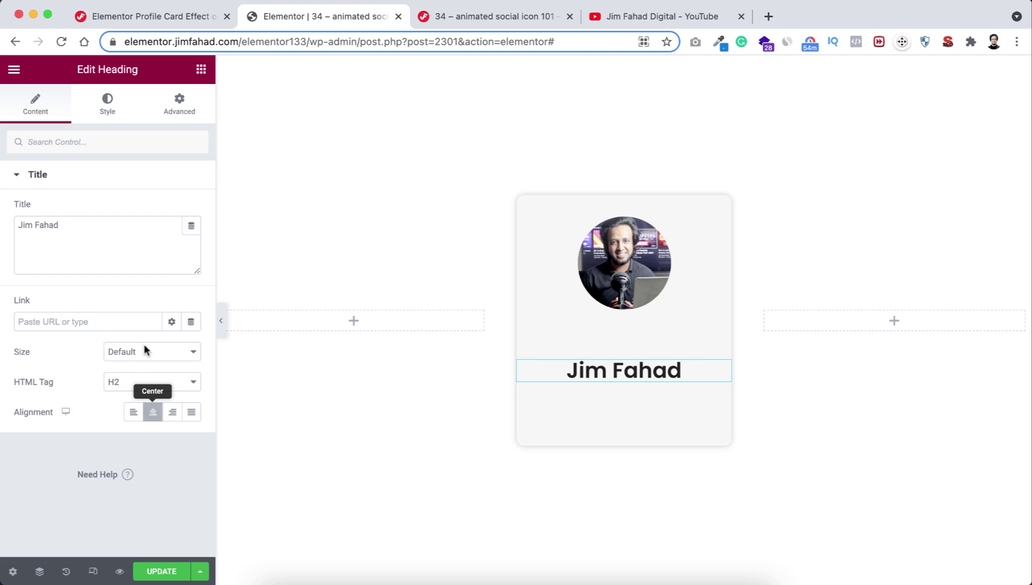
Set the name heading's typography to weight 700 with line-height 0.5 em.
{"action": "left_click", "coordinate": [106, 107]}
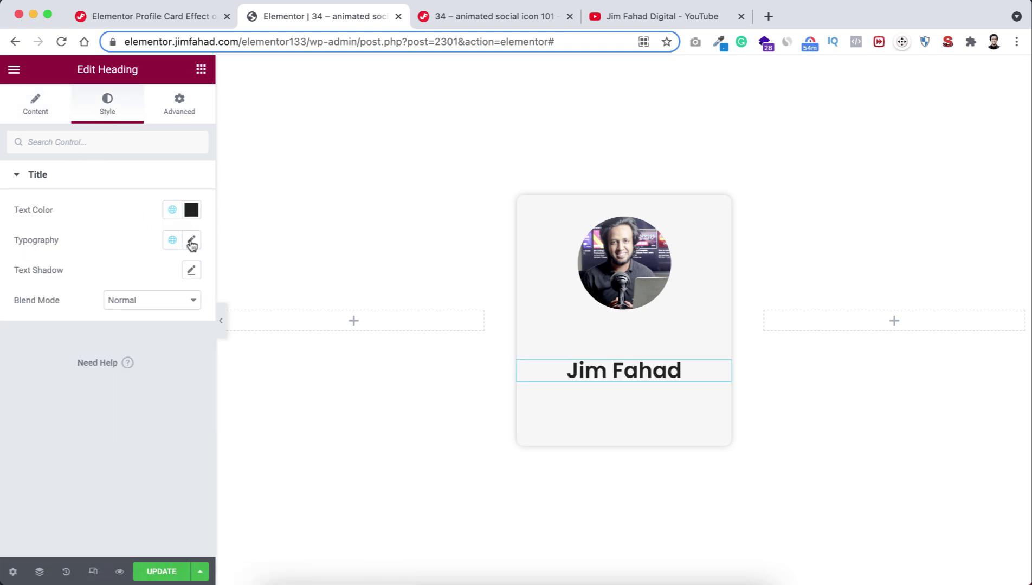
{"action": "left_click", "coordinate": [191, 240]}
{"action": "left_click", "coordinate": [134, 383]}
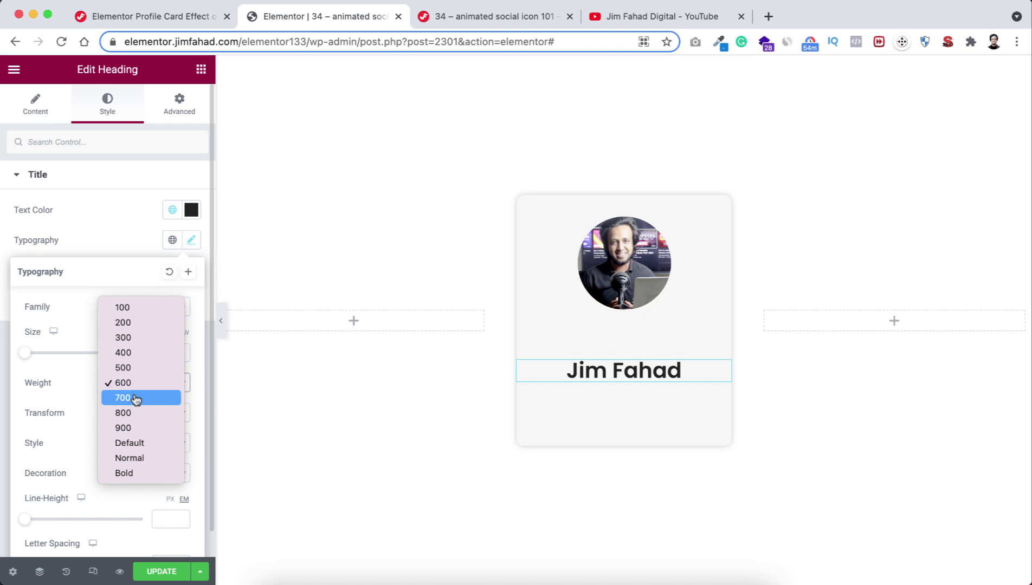
{"action": "left_click", "coordinate": [133, 397]}
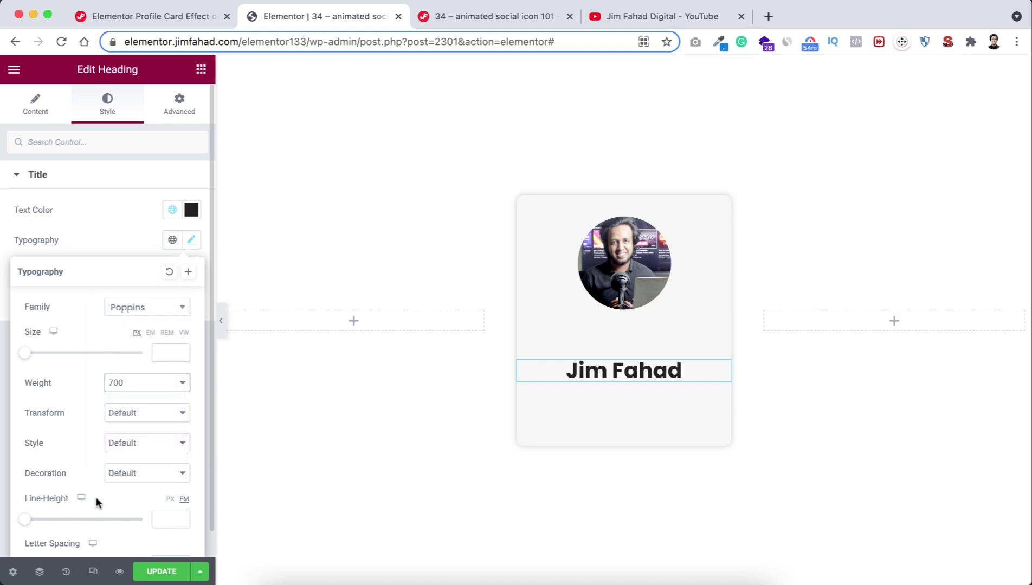
{"action": "left_click", "coordinate": [162, 518]}
{"action": "type", "text": "0"}
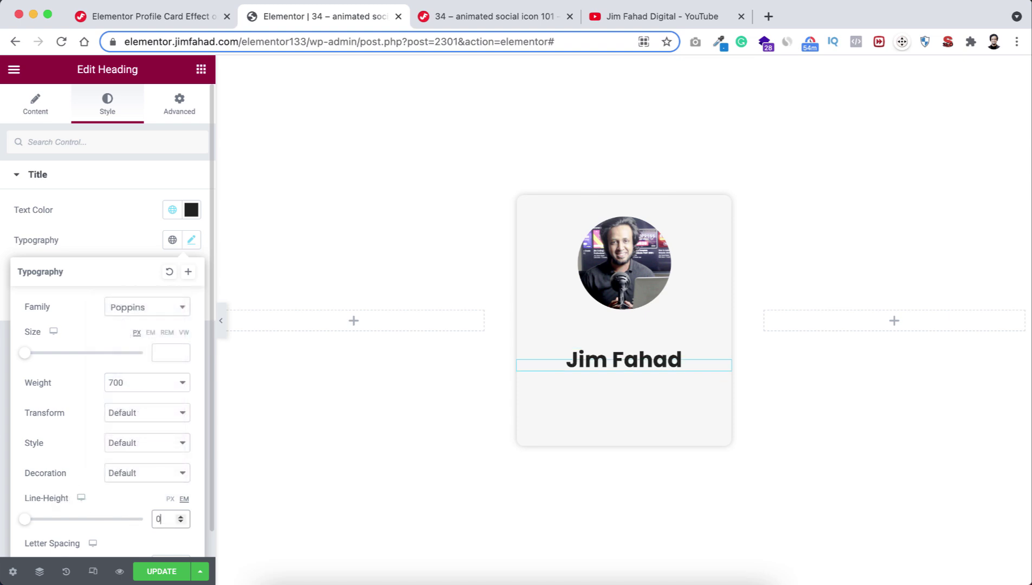
{"action": "type", "text": ".5"}
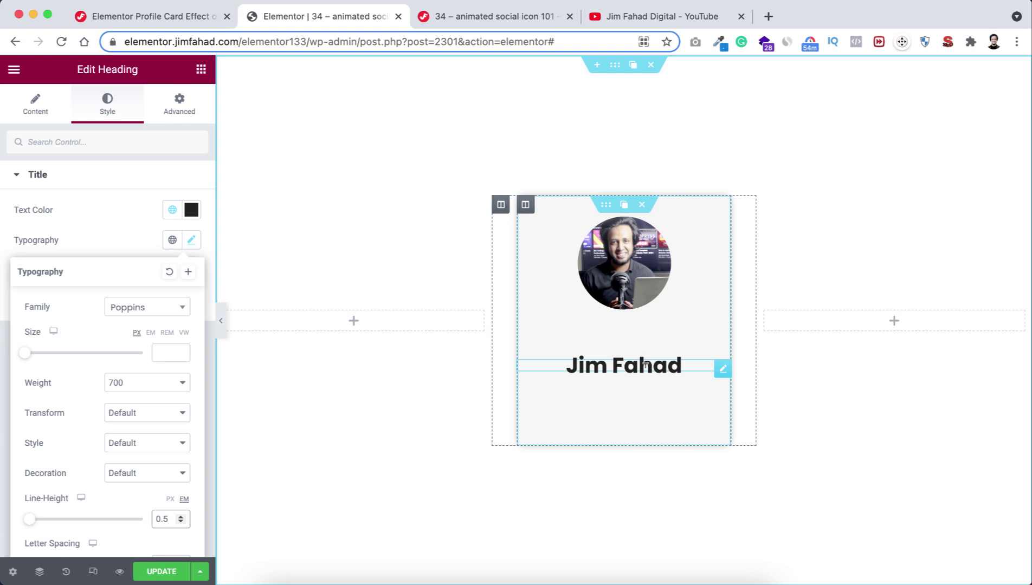
Add a duplicated second heading under the name, set to the H5 tag.
{"action": "left_click_drag", "start_coordinate": [706, 369], "coordinate": [691, 385]}
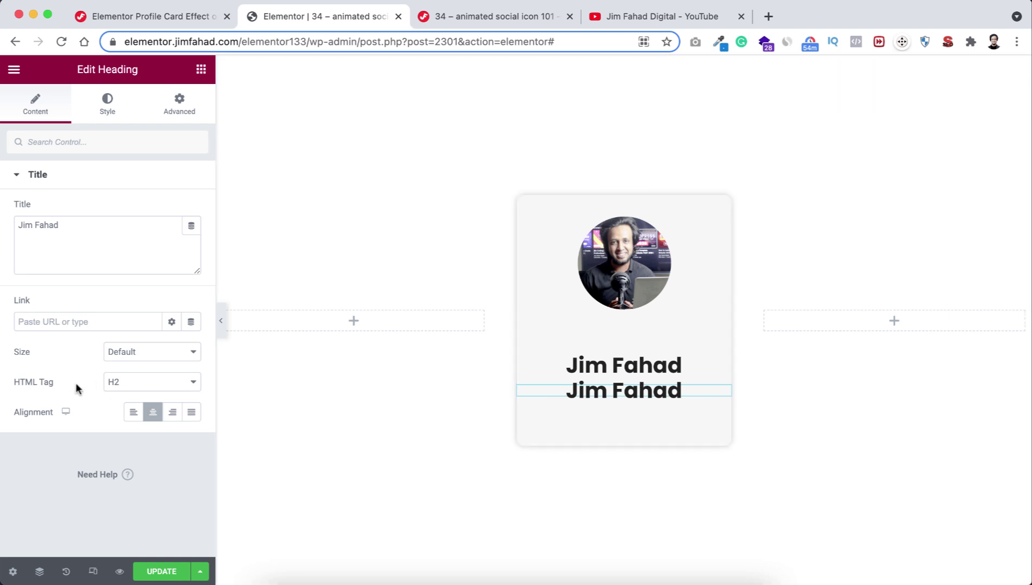
{"action": "left_click", "coordinate": [138, 387]}
{"action": "left_click", "coordinate": [137, 428]}
Style the second heading in weight 500 with a 0.1 line height.
{"action": "left_click", "coordinate": [102, 96]}
{"action": "left_click", "coordinate": [192, 242]}
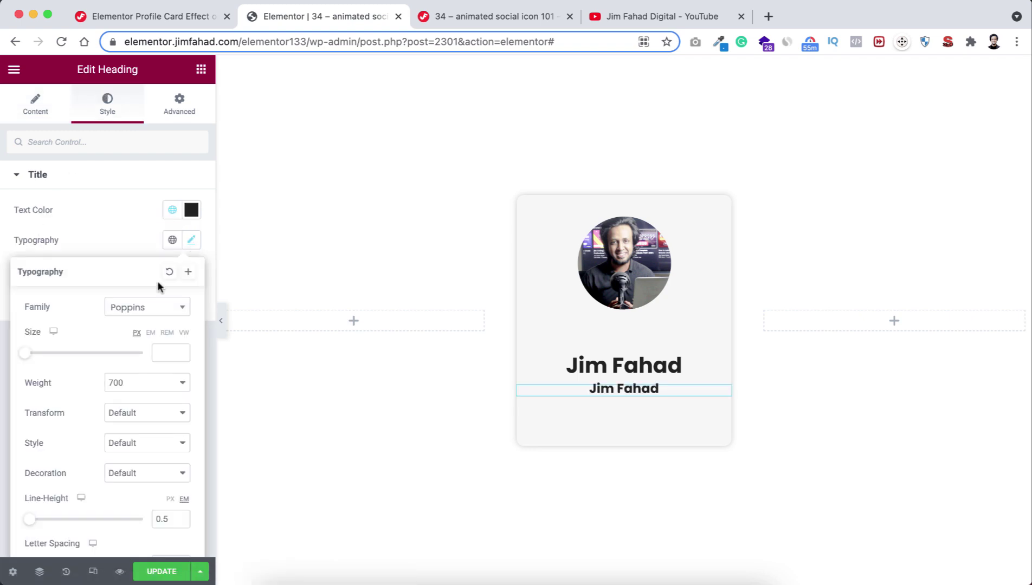
{"action": "left_click", "coordinate": [144, 386]}
{"action": "left_click", "coordinate": [143, 353]}
{"action": "double_click", "coordinate": [164, 517]}
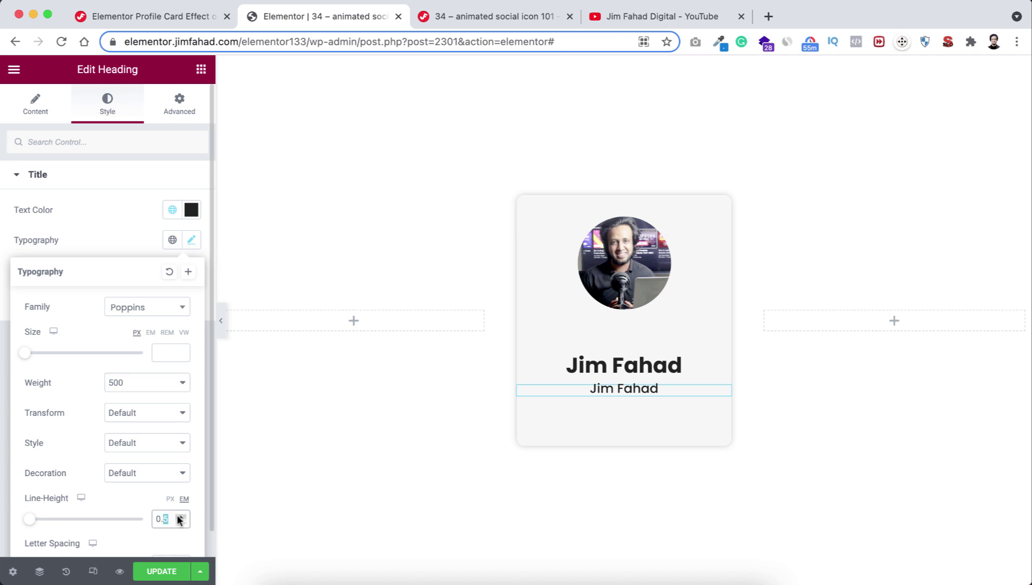
{"action": "type", "text": "1"}
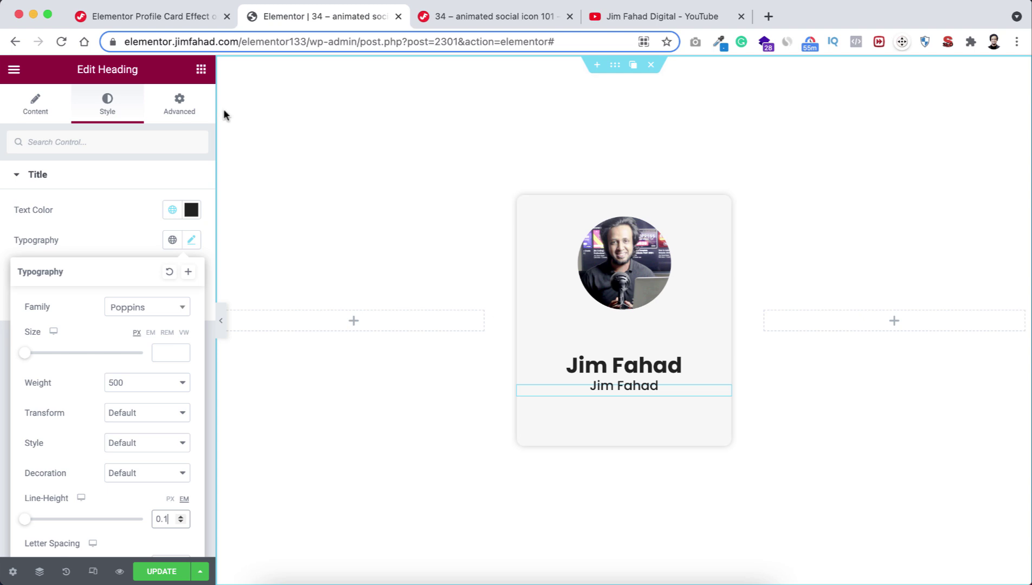
{"action": "left_click", "coordinate": [200, 69]}
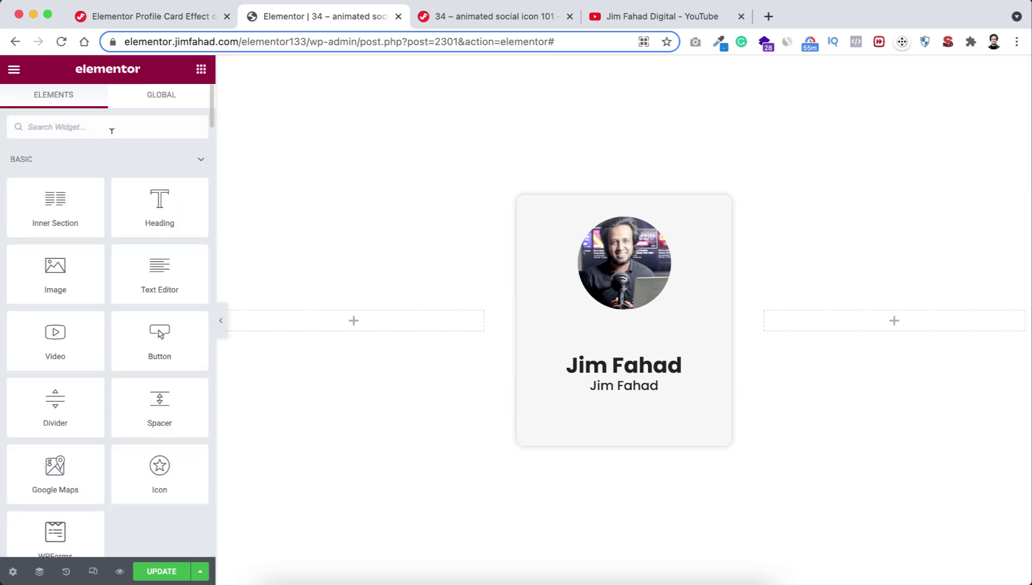
Add a Social Icons widget with the subheading, retitled 'Web Designer', placed above it.
{"action": "type", "text": "social"}
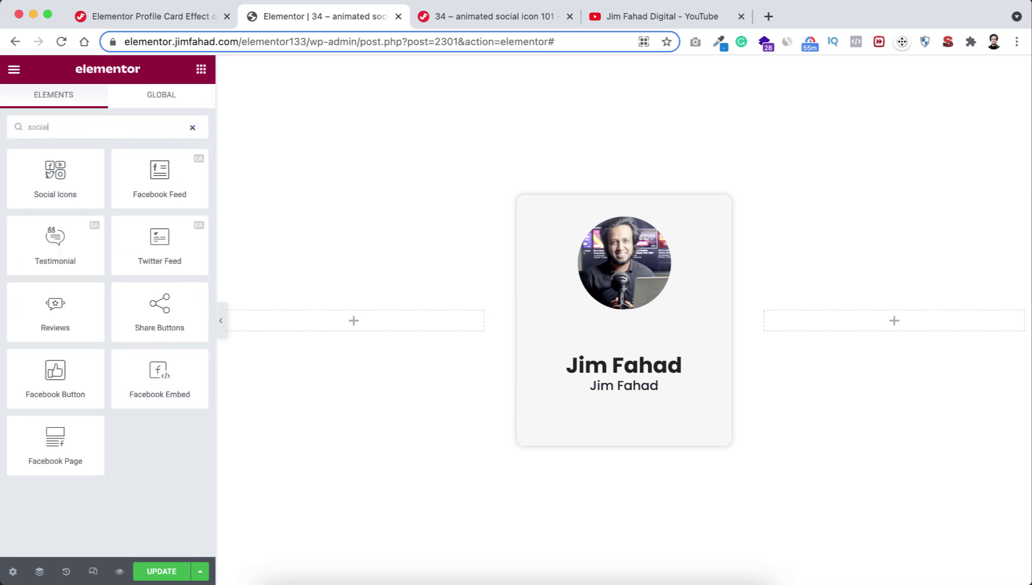
{"action": "left_click_drag", "start_coordinate": [43, 170], "coordinate": [599, 388]}
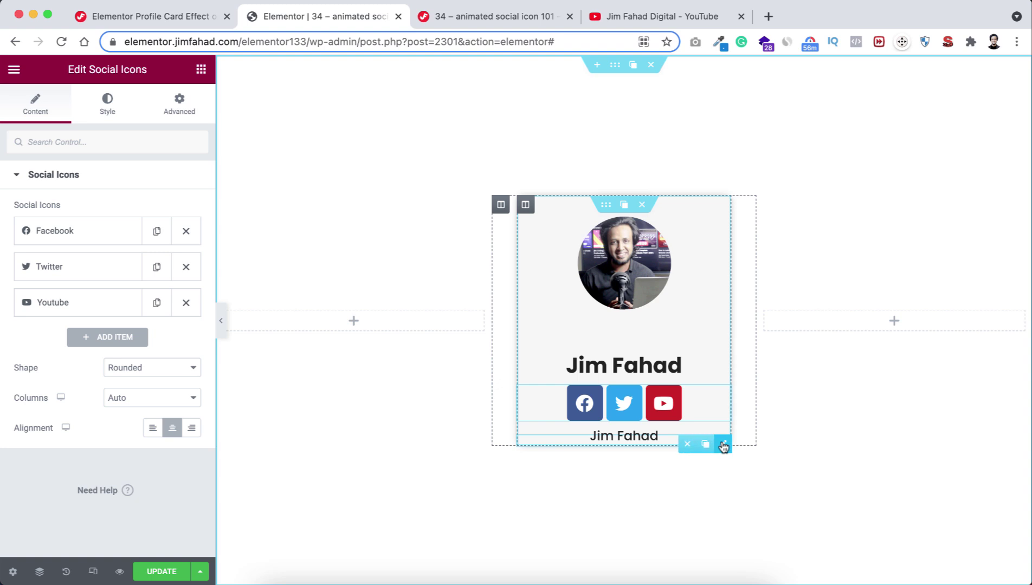
{"action": "left_click_drag", "start_coordinate": [723, 446], "coordinate": [644, 386]}
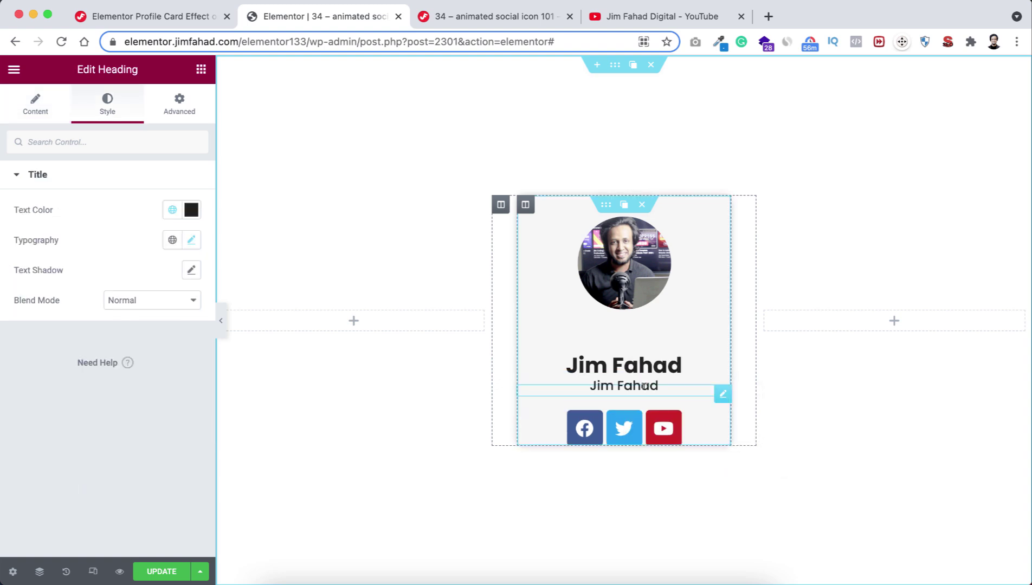
{"action": "triple_click", "coordinate": [605, 384]}
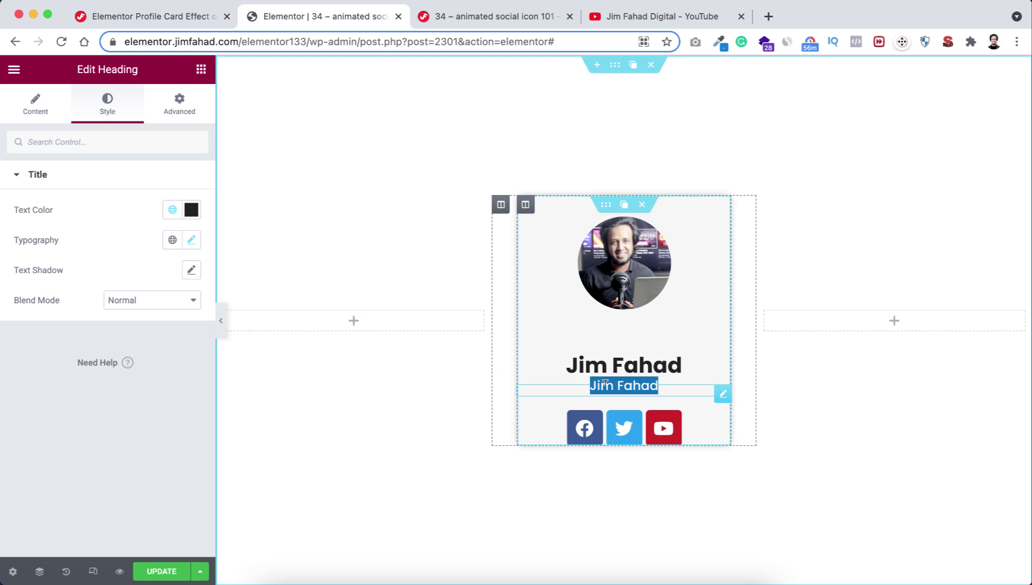
{"action": "type", "text": "Web Designer"}
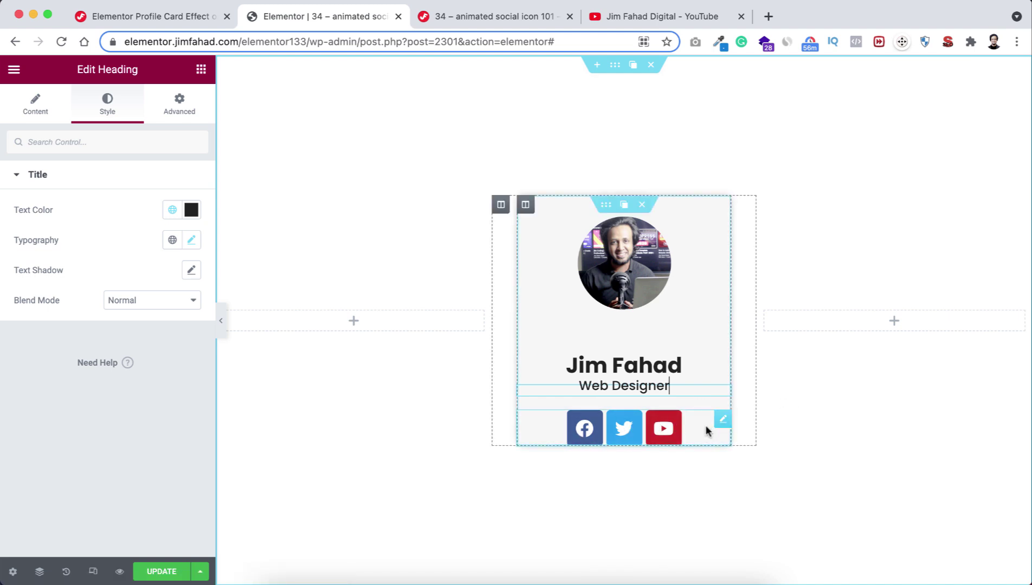
{"action": "left_click", "coordinate": [724, 421]}
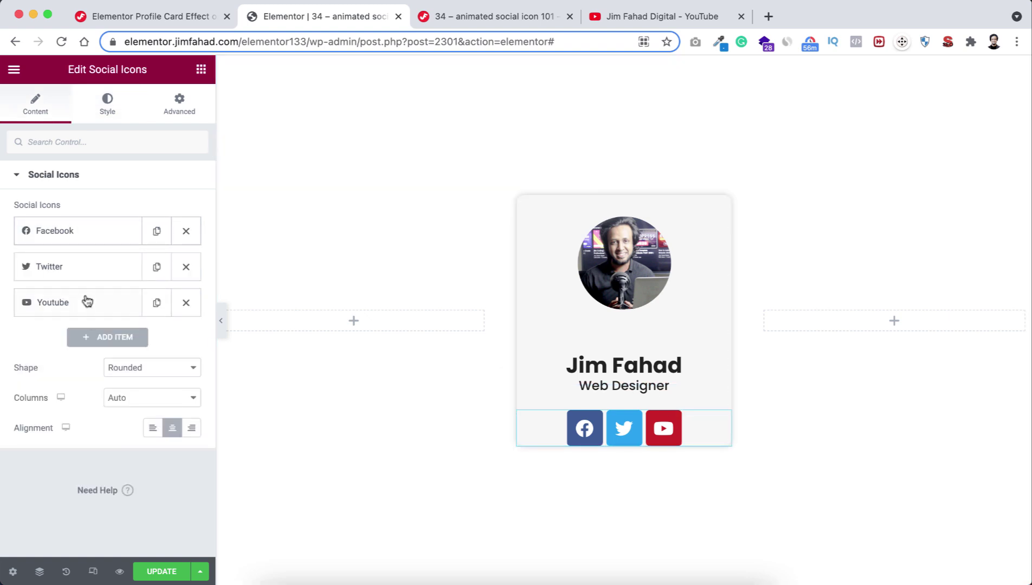
Add a fourth social icon item using the Skype icon.
{"action": "left_click", "coordinate": [94, 337]}
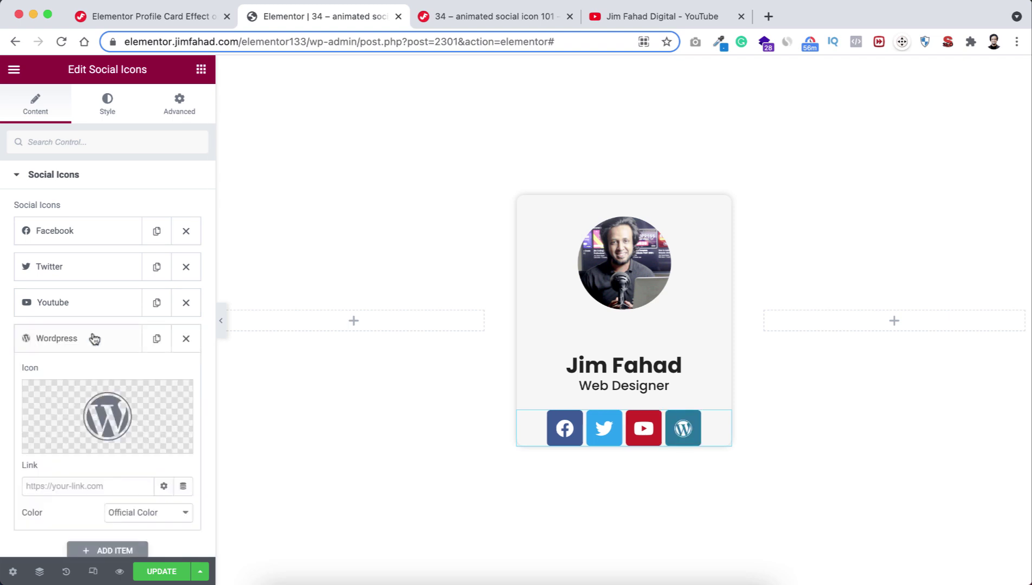
{"action": "left_click", "coordinate": [107, 423]}
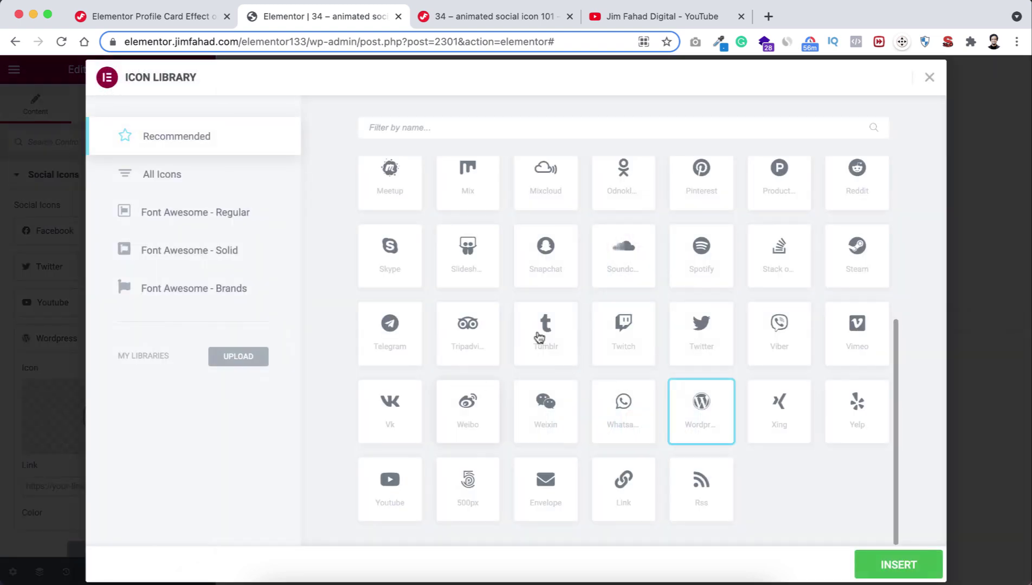
{"action": "left_click", "coordinate": [389, 256]}
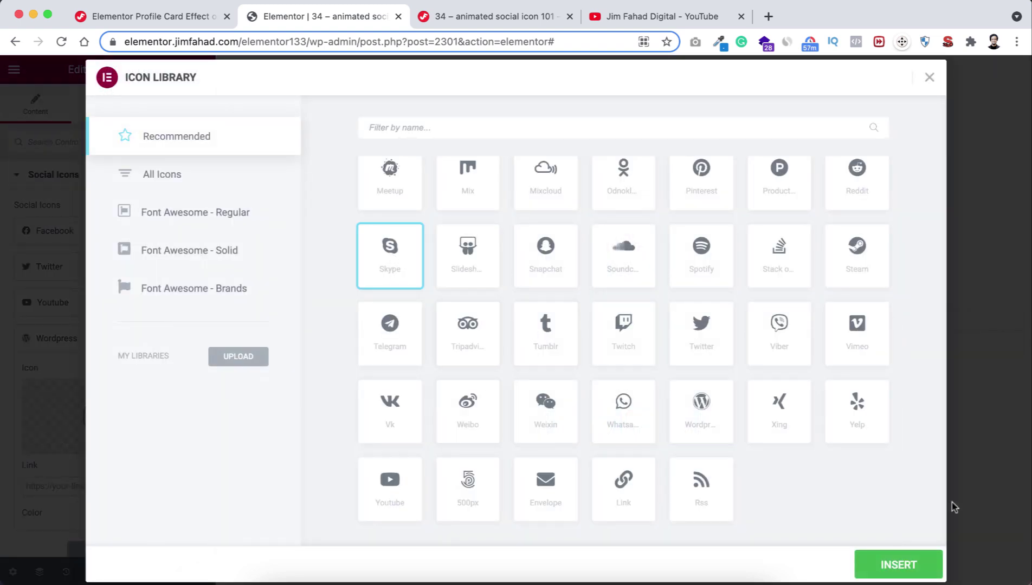
{"action": "left_click", "coordinate": [889, 564]}
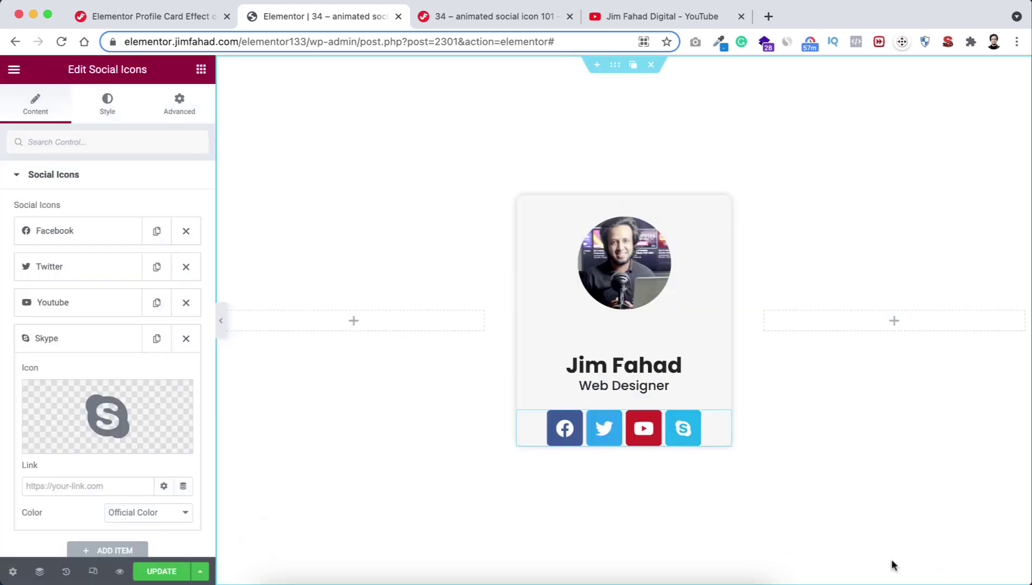
Set the icons to a custom, fully transparent primary colour.
{"action": "left_click", "coordinate": [93, 106]}
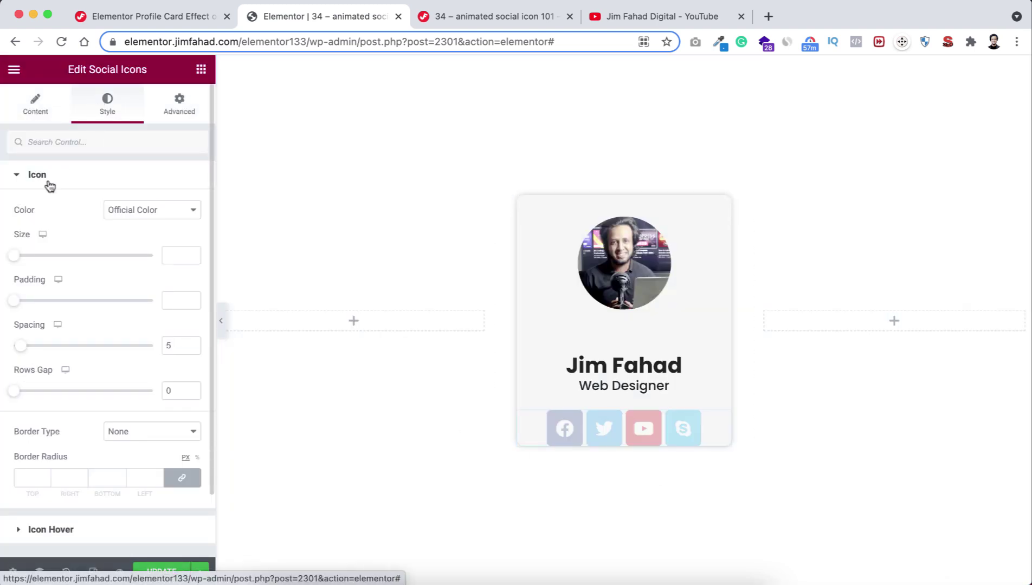
{"action": "left_click", "coordinate": [118, 212]}
{"action": "left_click", "coordinate": [119, 224]}
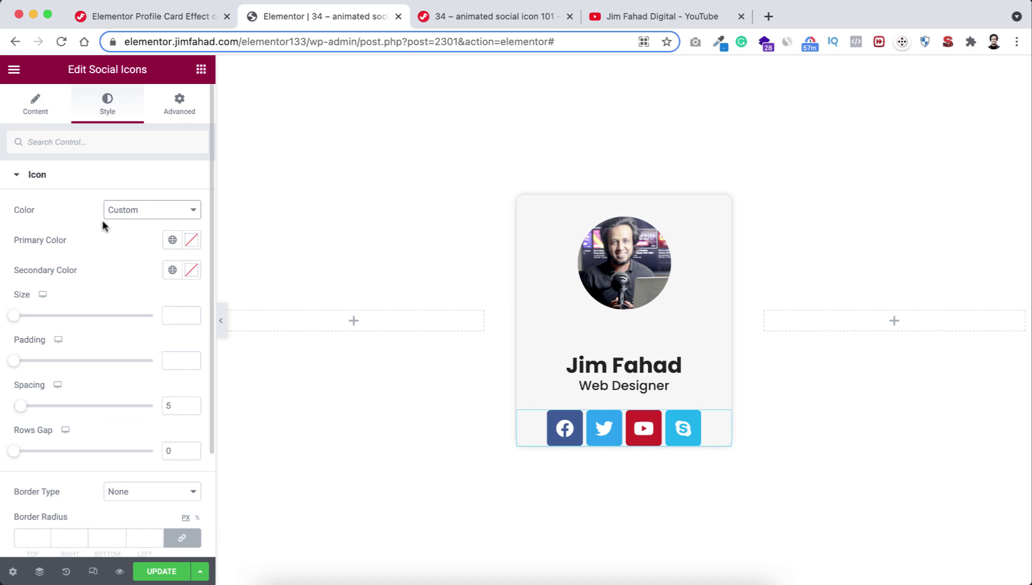
{"action": "left_click", "coordinate": [191, 240]}
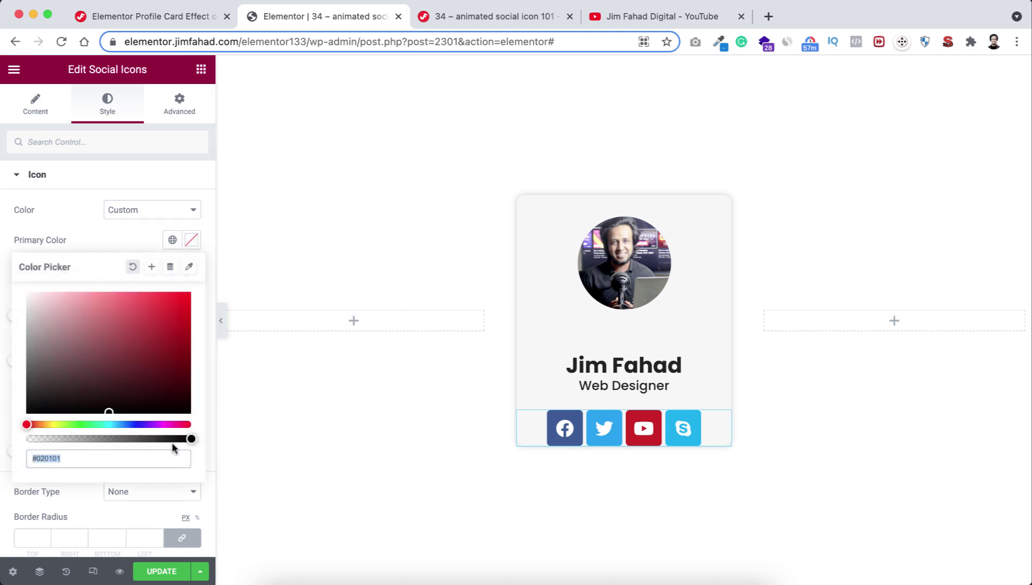
{"action": "left_click_drag", "start_coordinate": [189, 439], "coordinate": [27, 440]}
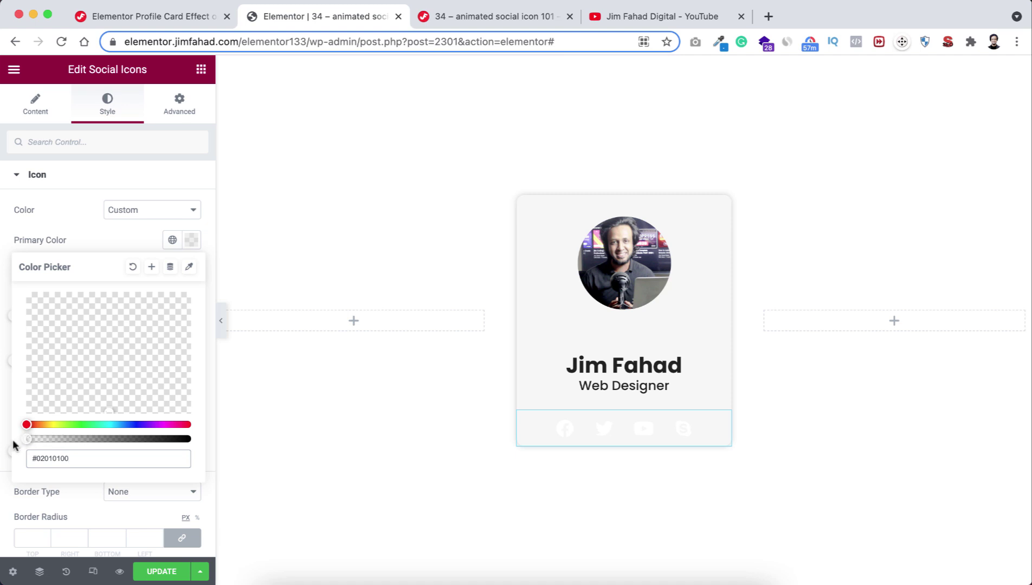
{"action": "left_click", "coordinate": [97, 239]}
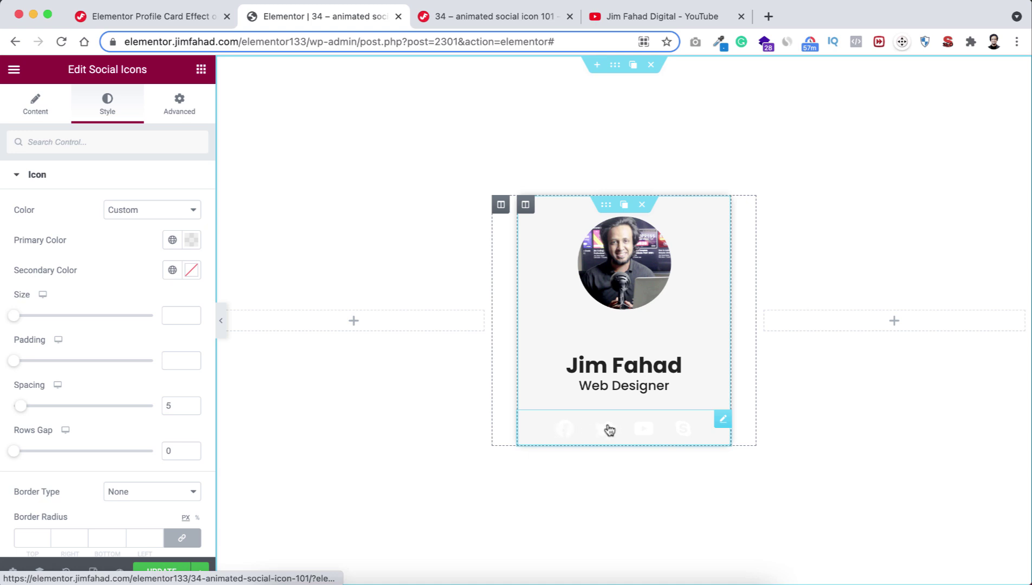
Give the social icons widget a classic #fd8345 orange background and preview it.
{"action": "left_click", "coordinate": [173, 114]}
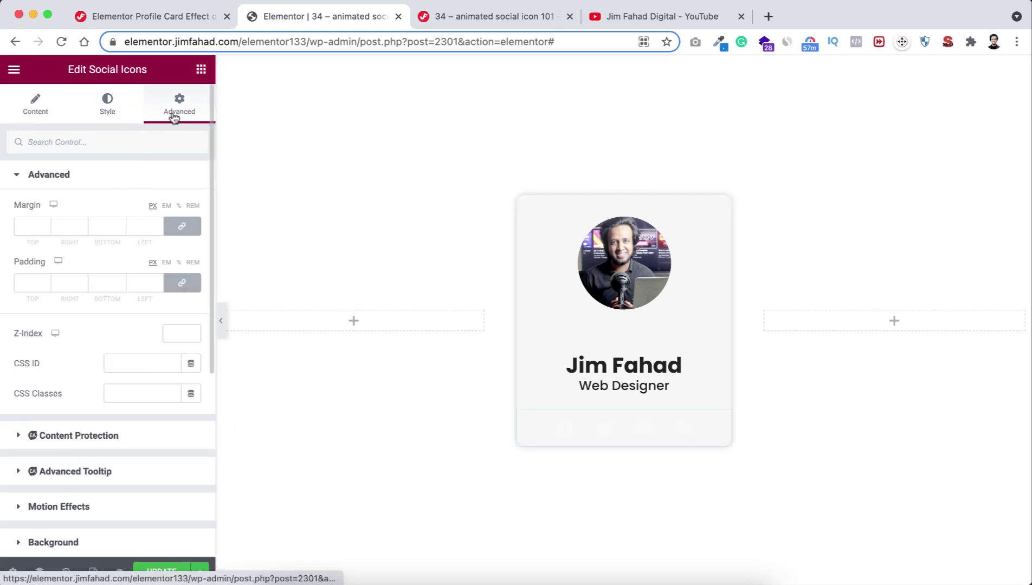
{"action": "scroll", "coordinate": [117, 409], "scroll_direction": "down", "scroll_amount": 5}
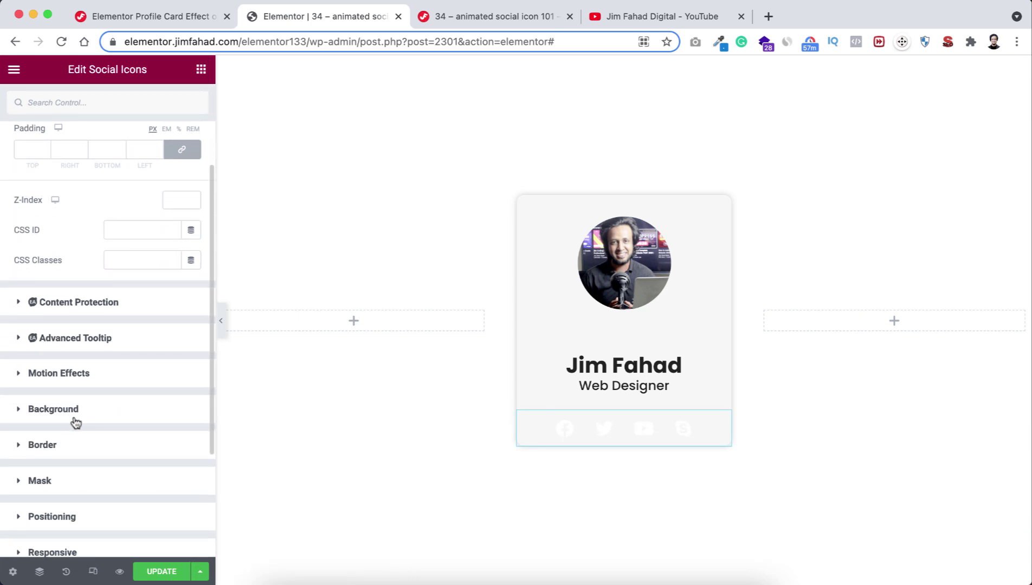
{"action": "left_click", "coordinate": [68, 416]}
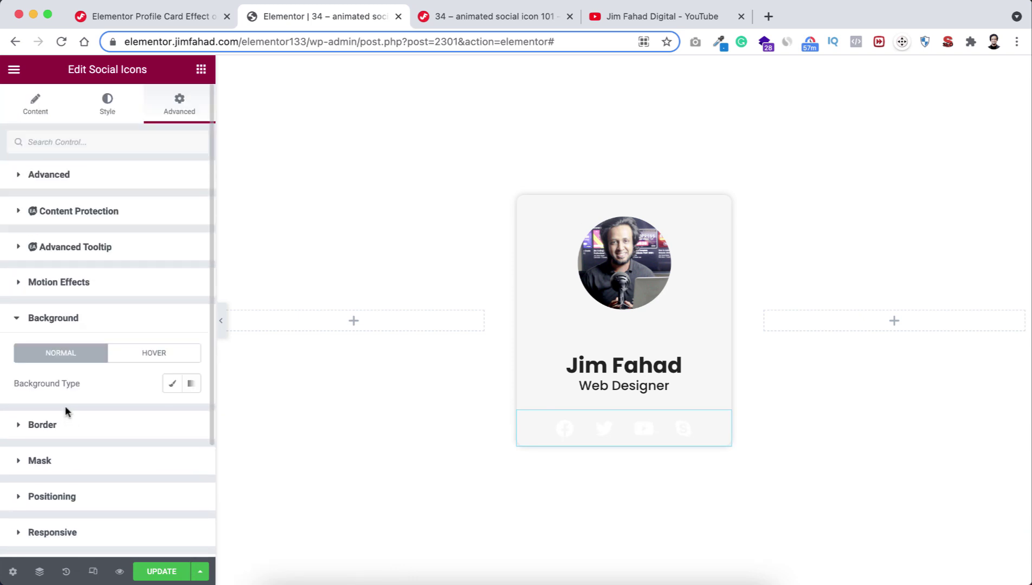
{"action": "left_click", "coordinate": [172, 384]}
{"action": "left_click", "coordinate": [192, 415]}
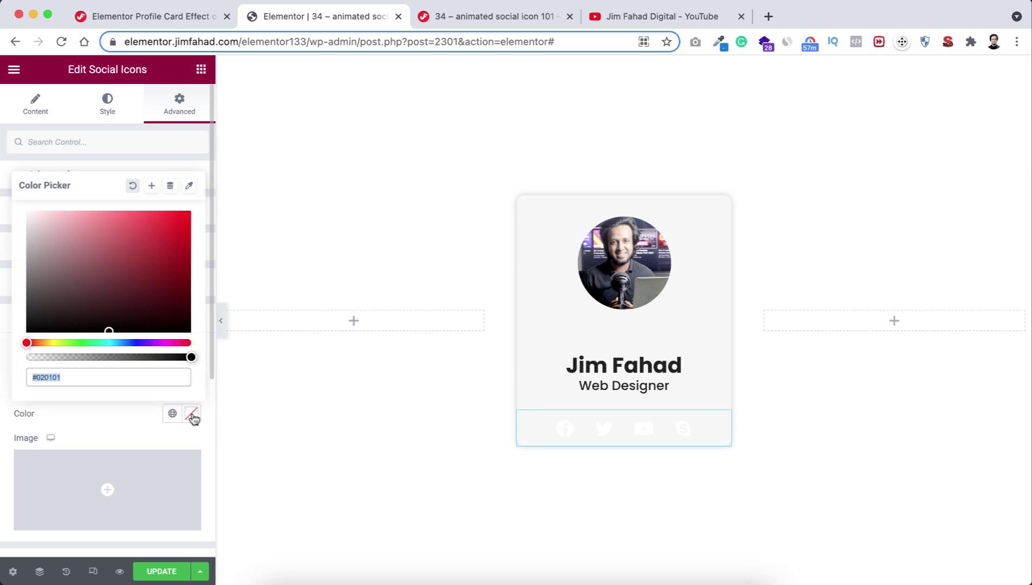
{"action": "type", "text": "#fd8345"}
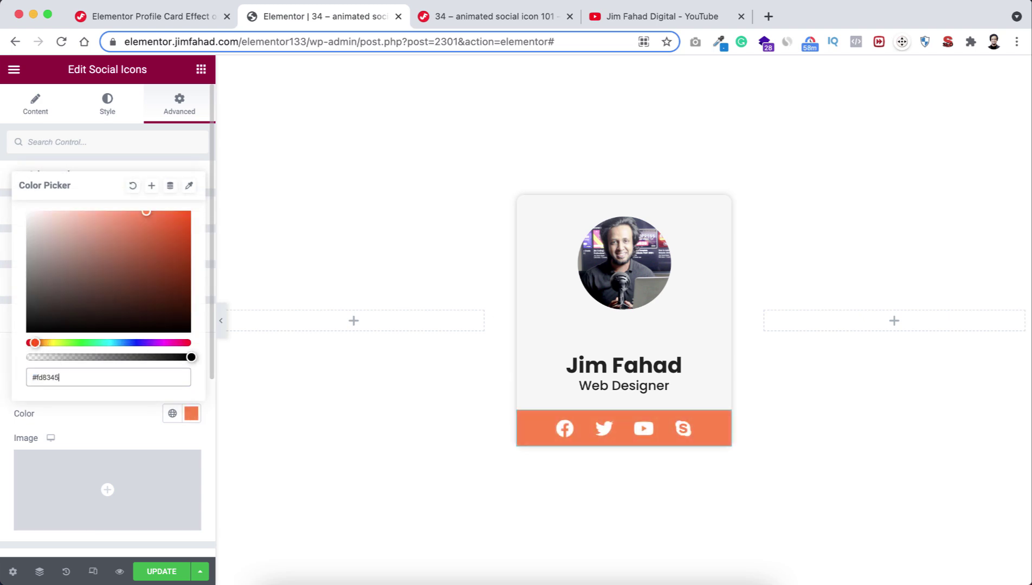
{"action": "left_click", "coordinate": [124, 426]}
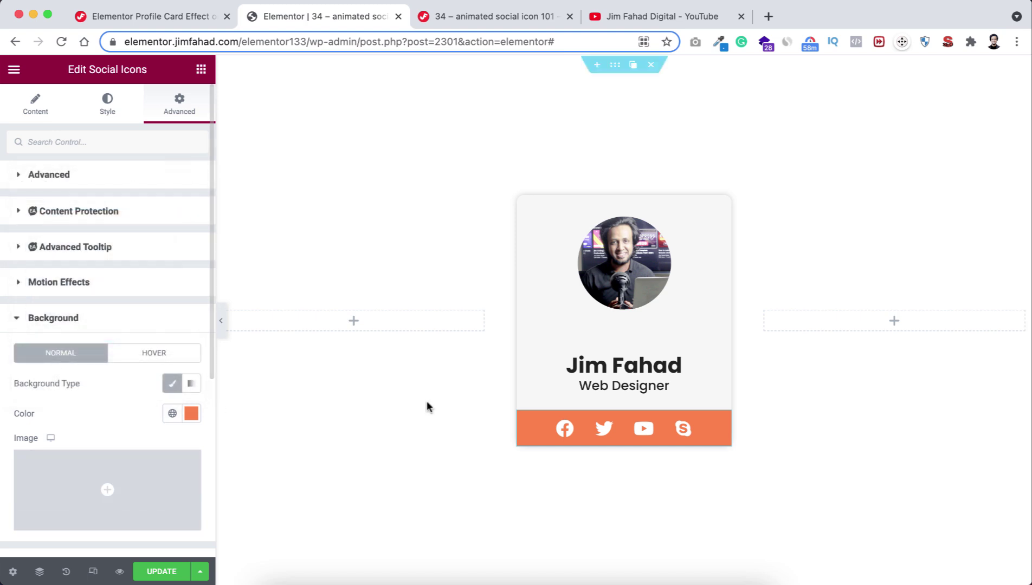
{"action": "left_click", "coordinate": [222, 322]}
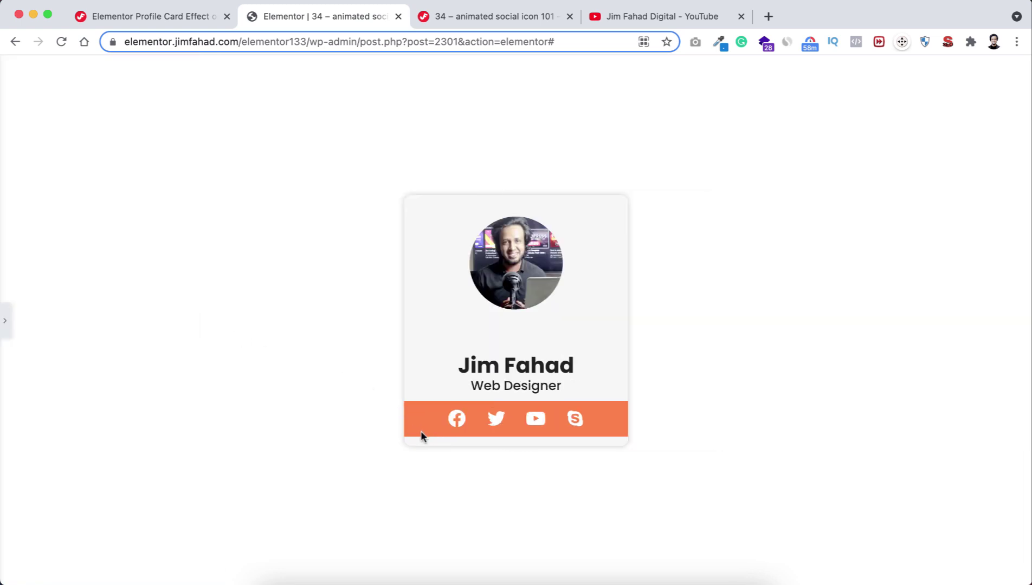
{"action": "left_click", "coordinate": [7, 324]}
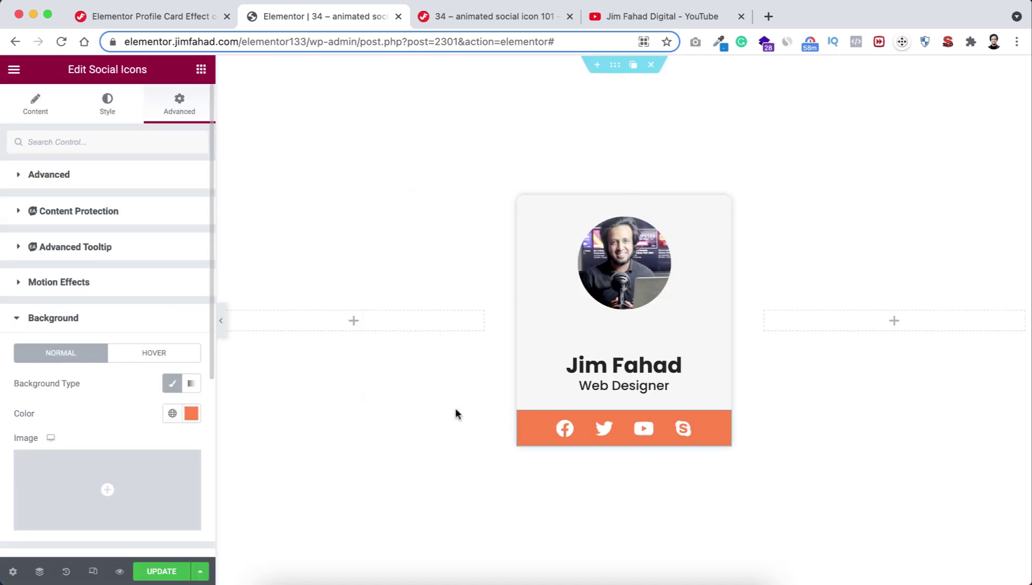
Expand the social icons widget's Positioning settings.
{"action": "mouse_move", "coordinate": [724, 424]}
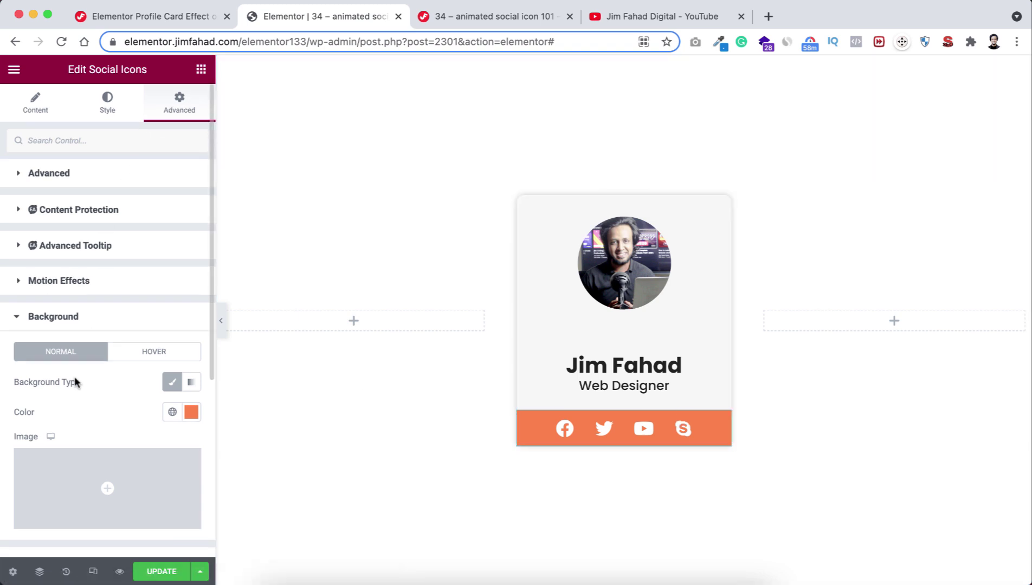
{"action": "scroll", "coordinate": [76, 382], "scroll_direction": "down", "scroll_amount": 5}
{"action": "left_click", "coordinate": [57, 381]}
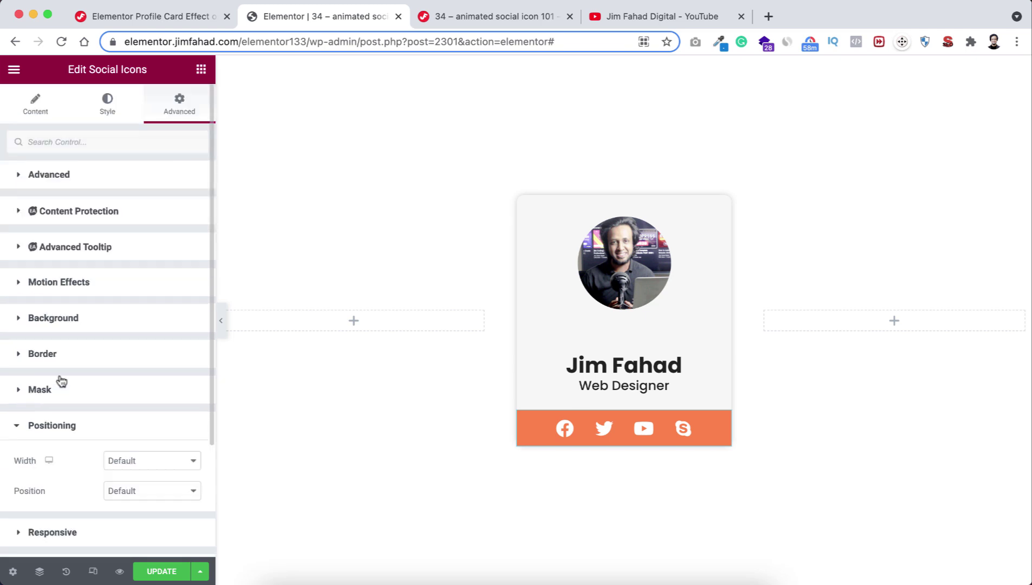
{"action": "scroll", "coordinate": [69, 457], "scroll_direction": "down", "scroll_amount": 2}
Set the icon bar to Absolute position, anchored to the card's bottom.
{"action": "left_click", "coordinate": [157, 418]}
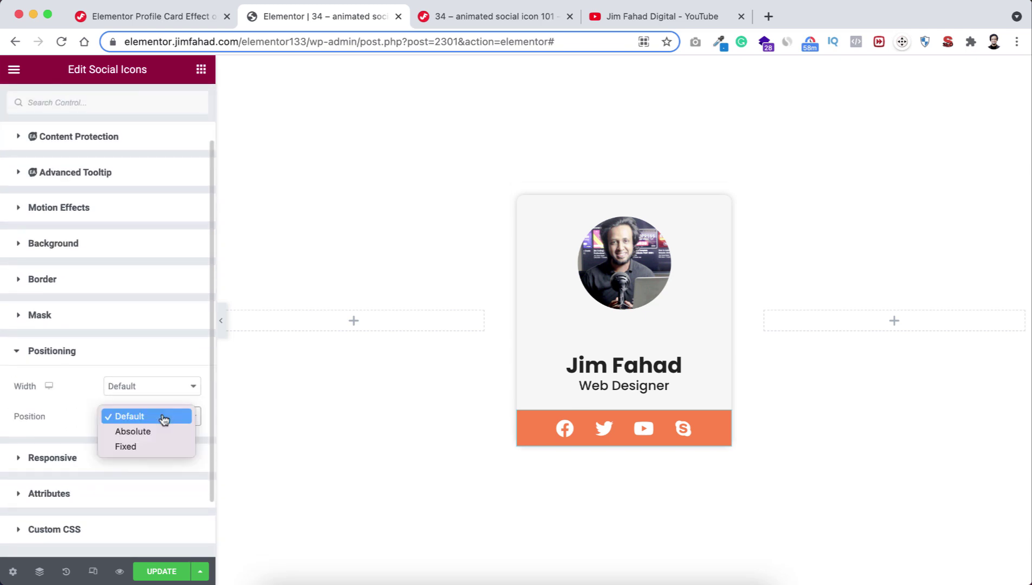
{"action": "left_click", "coordinate": [157, 432]}
{"action": "scroll", "coordinate": [157, 431], "scroll_direction": "down", "scroll_amount": 4}
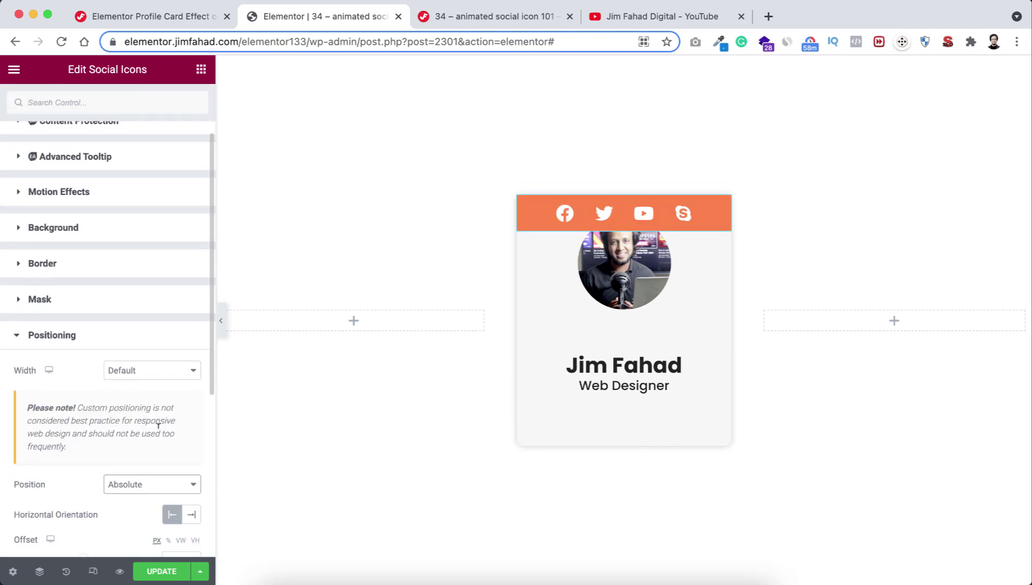
{"action": "scroll", "coordinate": [109, 429], "scroll_direction": "down", "scroll_amount": 1}
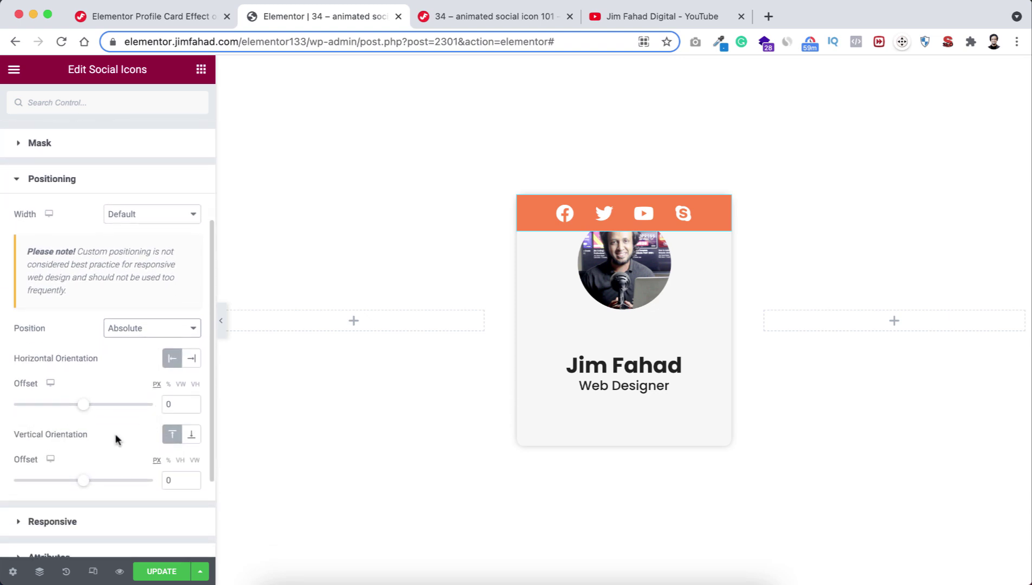
{"action": "left_click", "coordinate": [193, 436]}
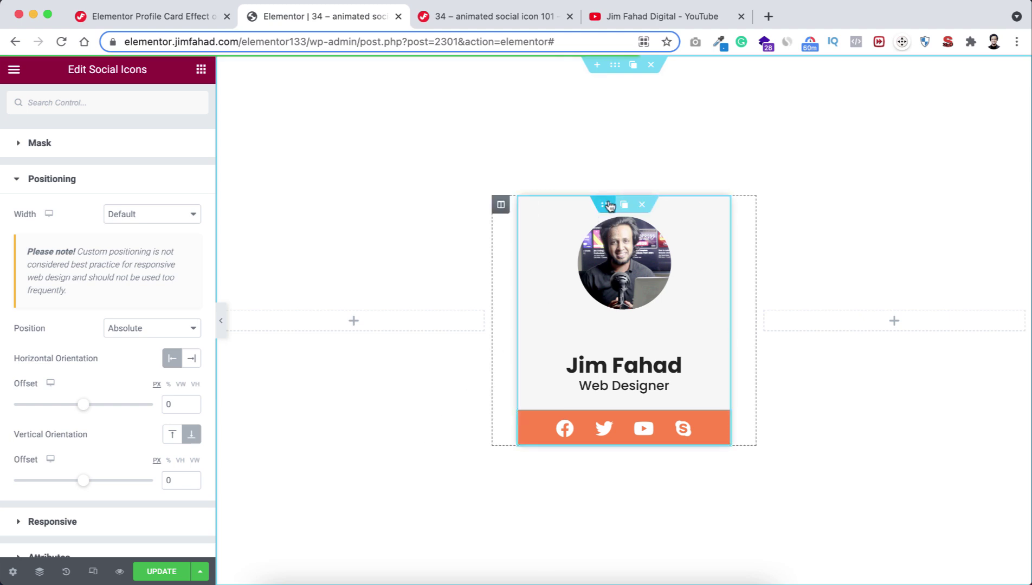
Open the inner section's empty Custom CSS editor and bring up the tutorial's Curved Background CSS.
{"action": "left_click", "coordinate": [606, 205]}
{"action": "left_click", "coordinate": [190, 111]}
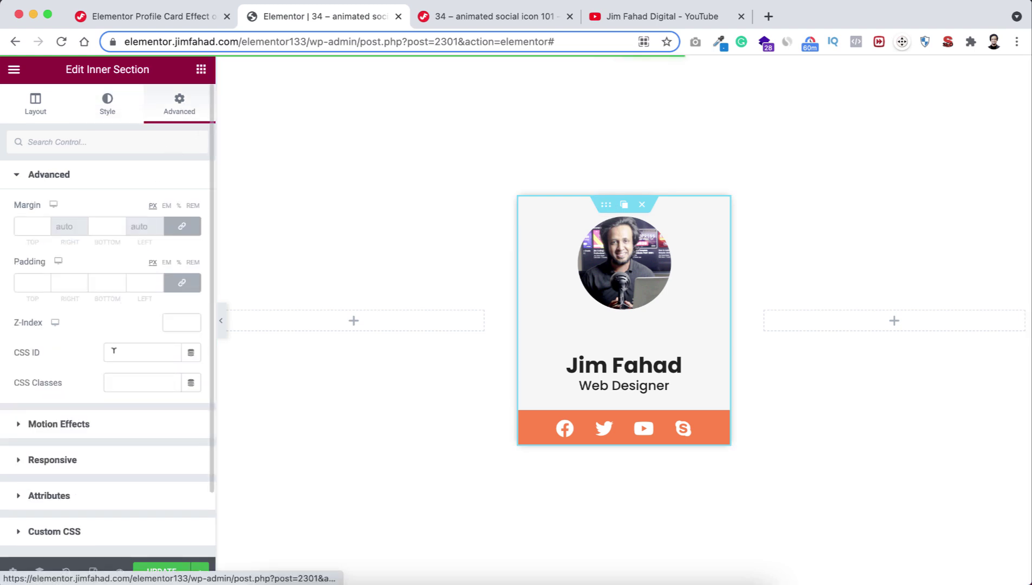
{"action": "scroll", "coordinate": [103, 420], "scroll_direction": "down", "scroll_amount": 3}
{"action": "left_click", "coordinate": [78, 459]}
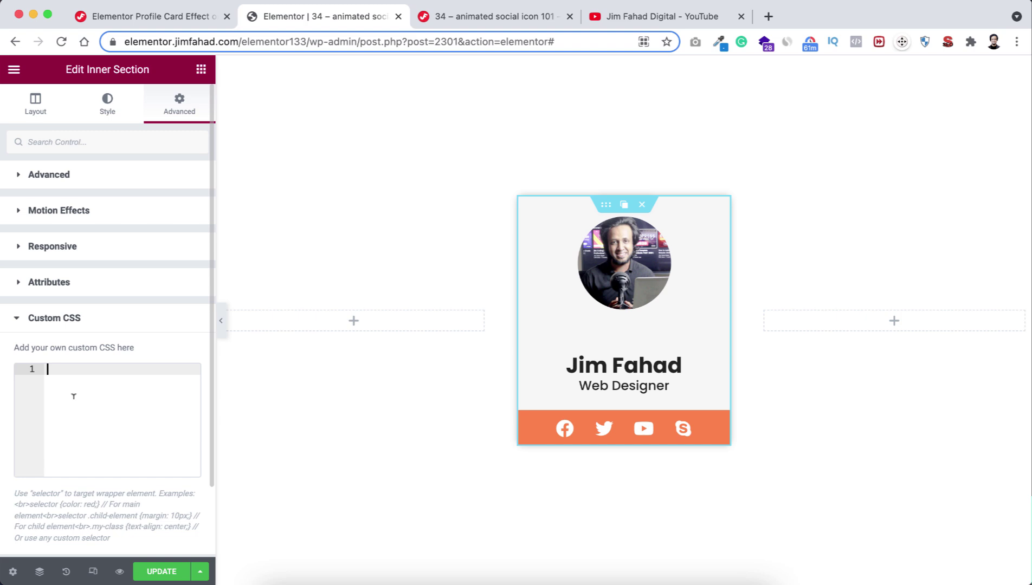
{"action": "left_click", "coordinate": [152, 18]}
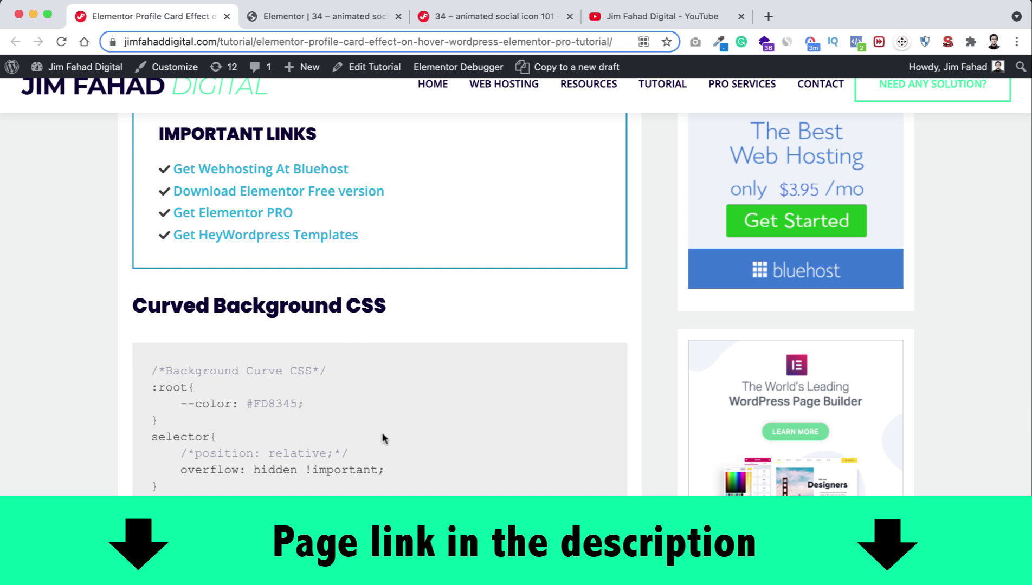
Select the tutorial's full Curved Background CSS code block and return to Elementor.
{"action": "scroll", "coordinate": [382, 438], "scroll_direction": "down", "scroll_amount": 5}
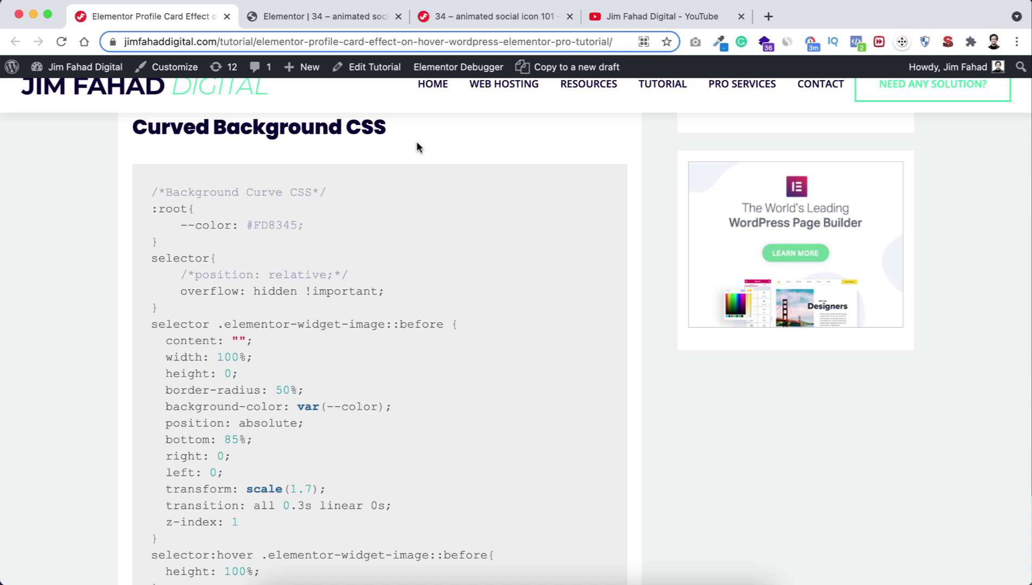
{"action": "left_click_drag", "start_coordinate": [151, 188], "coordinate": [156, 558]}
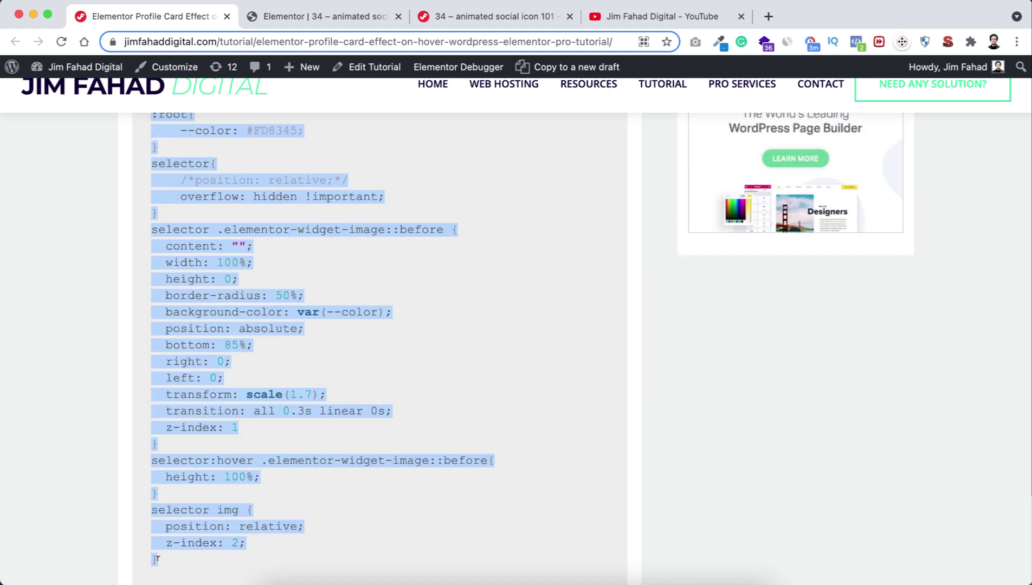
{"action": "left_click", "coordinate": [303, 20]}
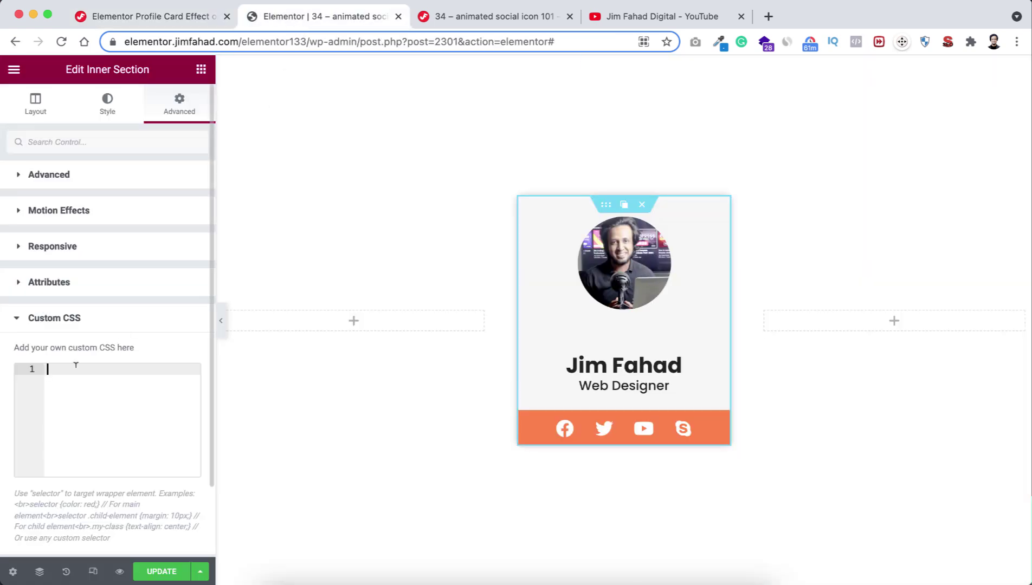
Paste the Curved Background CSS into the inner section's Custom CSS, then return to the tutorial.
{"action": "key", "text": "super+v"}
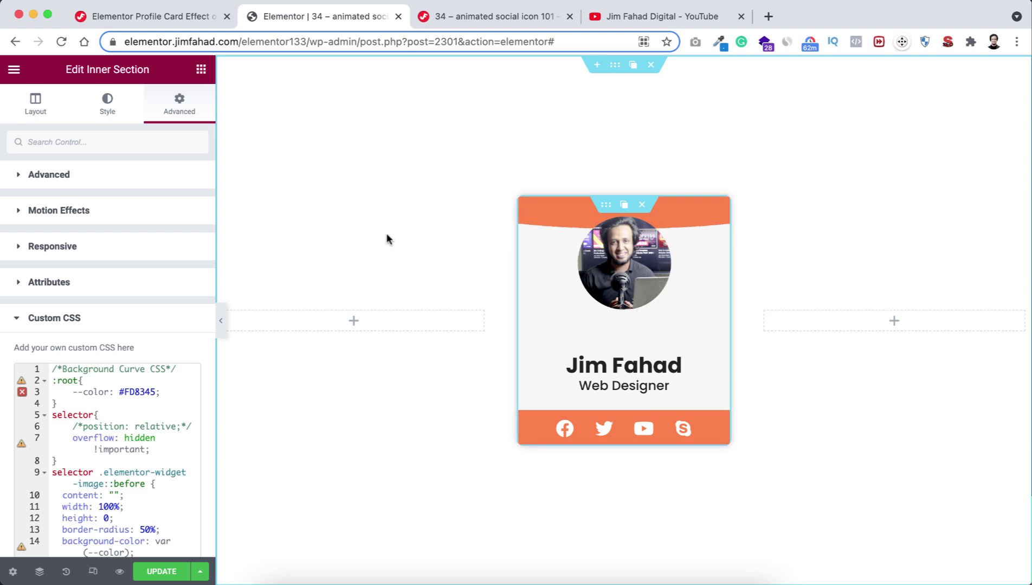
{"action": "left_click", "coordinate": [163, 16]}
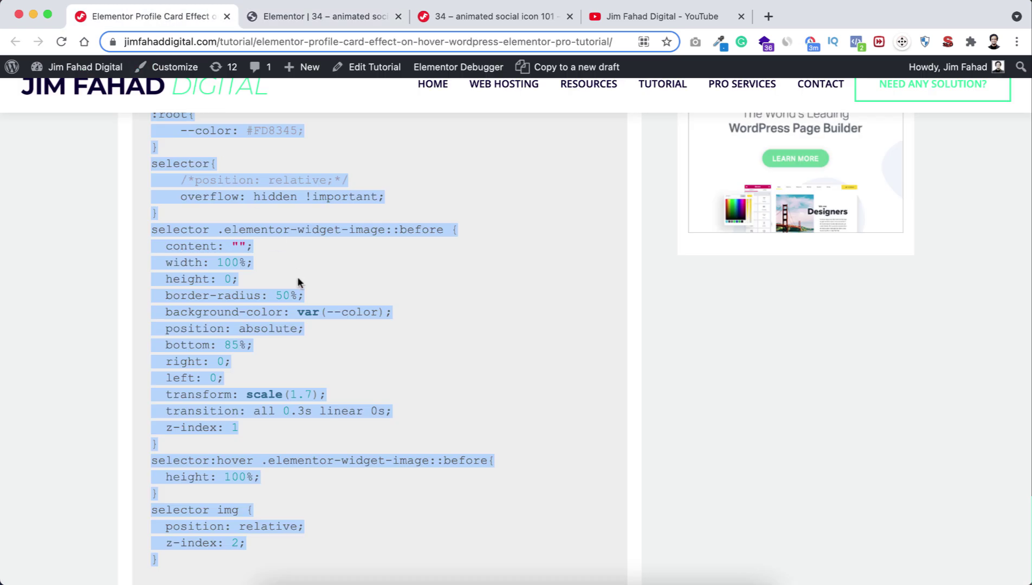
Select the tutorial's Image Hover CSS block for copying and go back to Elementor.
{"action": "scroll", "coordinate": [383, 446], "scroll_direction": "down", "scroll_amount": 6}
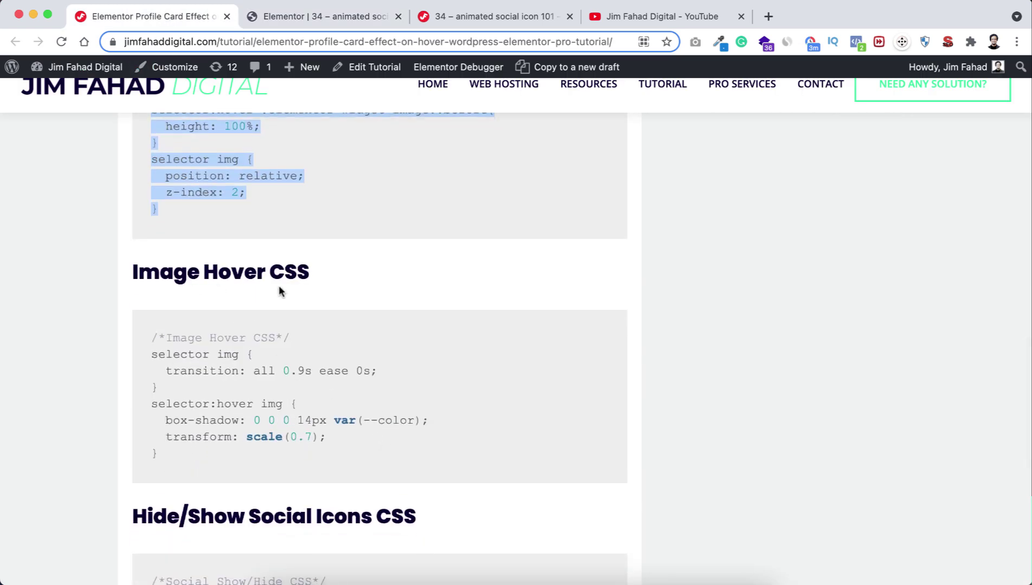
{"action": "left_click", "coordinate": [164, 329]}
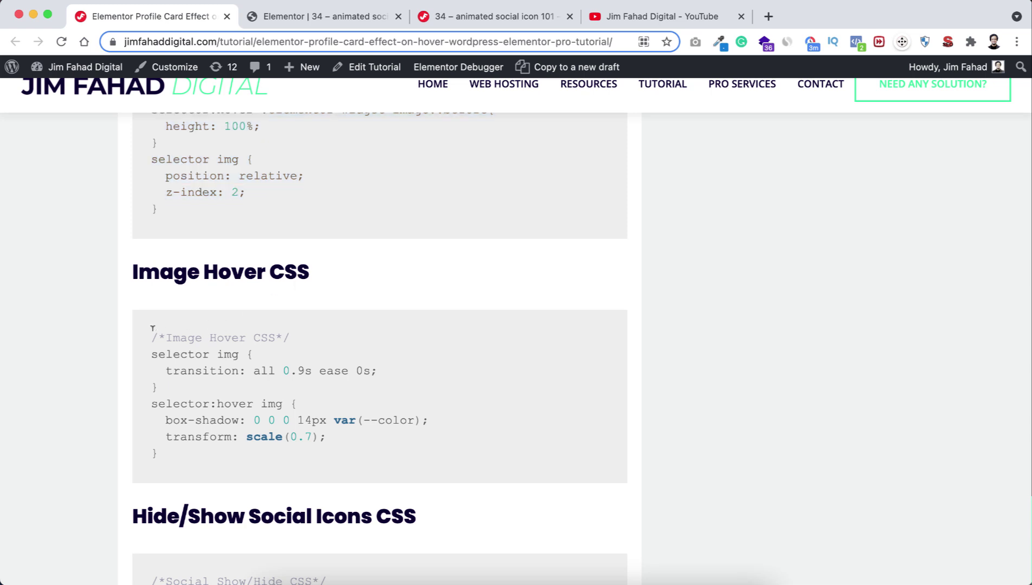
{"action": "left_click_drag", "start_coordinate": [152, 328], "coordinate": [184, 459]}
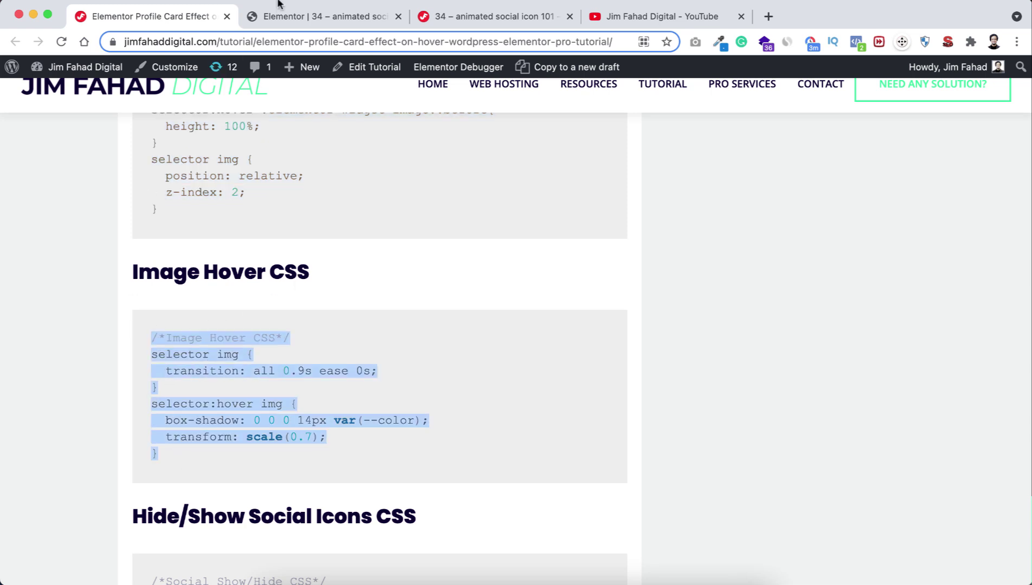
{"action": "left_click", "coordinate": [282, 17]}
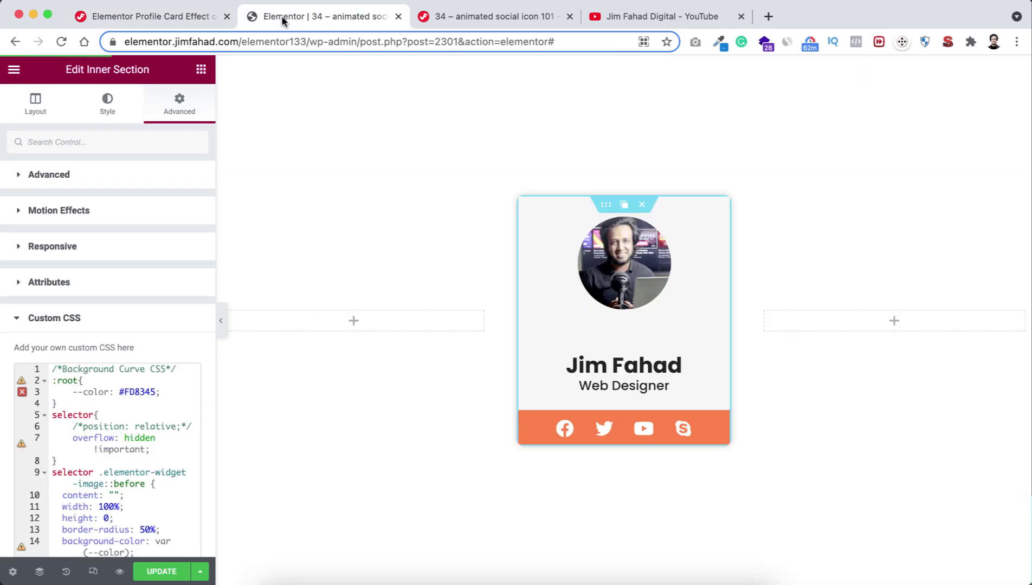
Paste the Image Hover CSS on new lines below the Background Curve code.
{"action": "scroll", "coordinate": [136, 462], "scroll_direction": "down", "scroll_amount": 5}
{"action": "left_click", "coordinate": [136, 463]}
{"action": "type", "text": "selector img {   position: relative;   z-index: 2; }"}
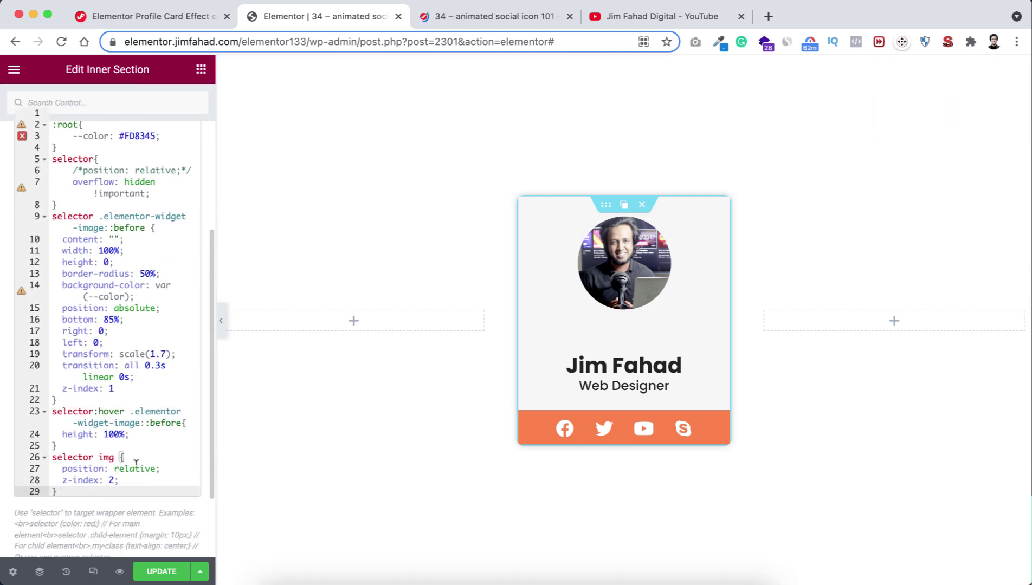
{"action": "key", "text": "Return"}
{"action": "key", "text": "Return"}
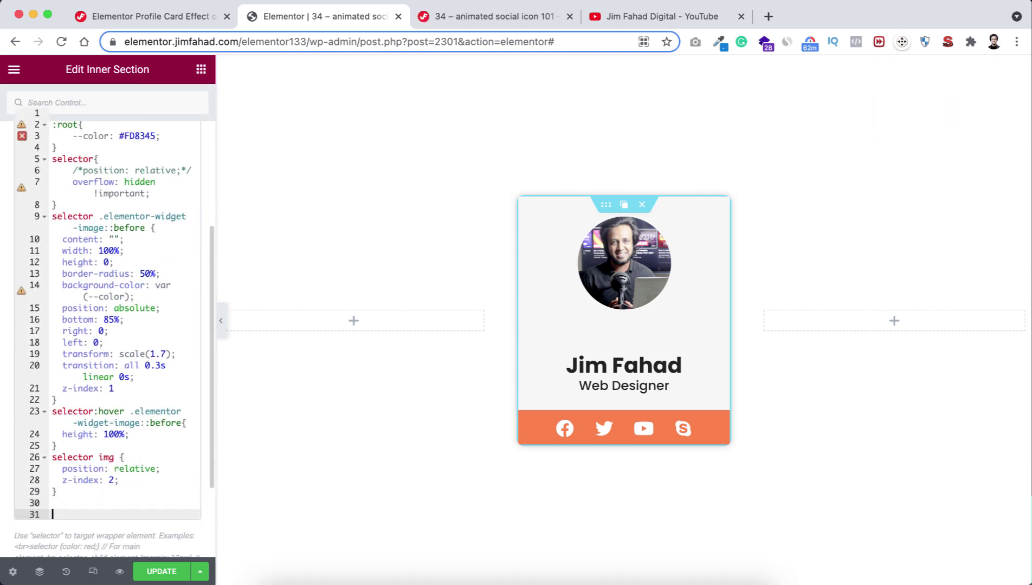
{"action": "scroll", "coordinate": [132, 474], "scroll_direction": "down", "scroll_amount": 1}
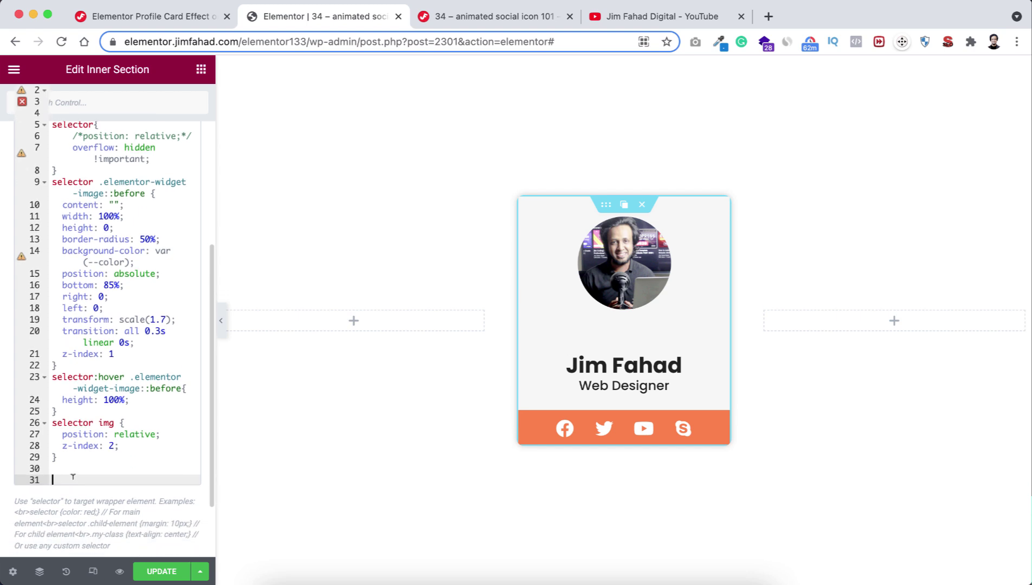
{"action": "key", "text": "ctrl+v"}
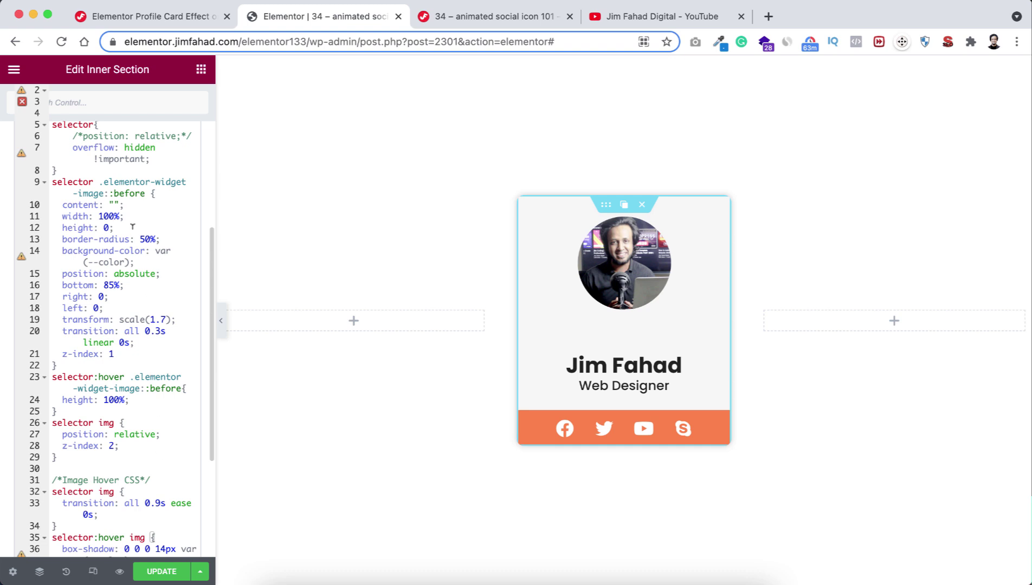
{"action": "scroll", "coordinate": [128, 211], "scroll_direction": "up", "scroll_amount": 5}
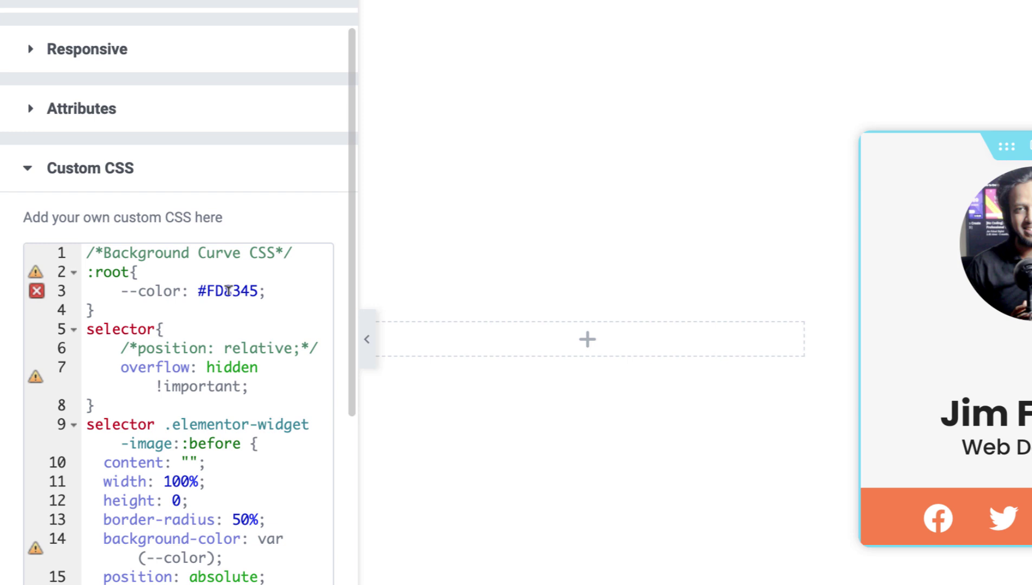
{"action": "left_click_drag", "start_coordinate": [198, 291], "coordinate": [259, 291]}
{"action": "key", "text": "super+c"}
{"action": "key", "text": "BackSpace"}
{"action": "type", "text": "red"}
{"action": "key", "text": "Right"}
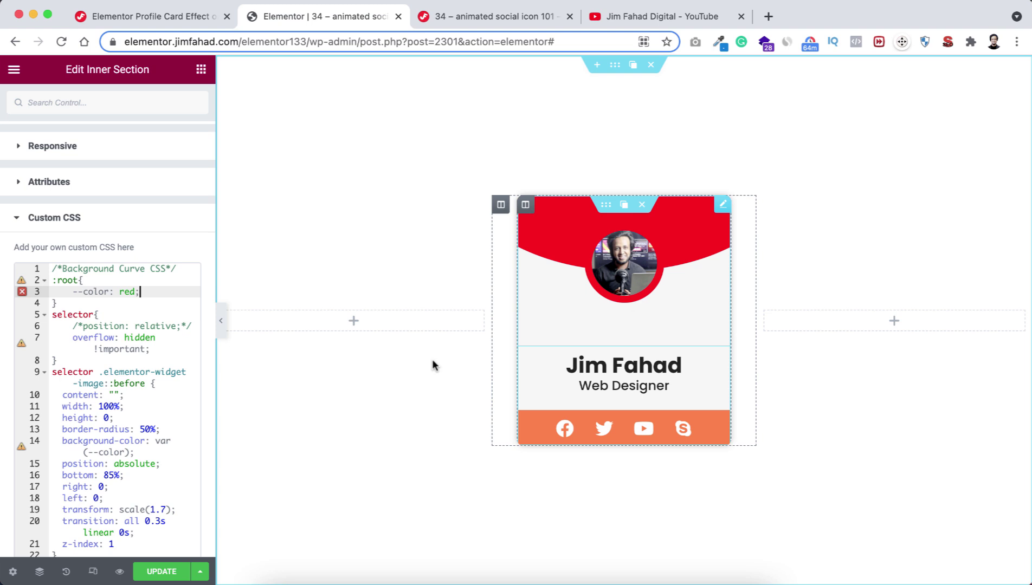
{"action": "type", "text": "blu"}
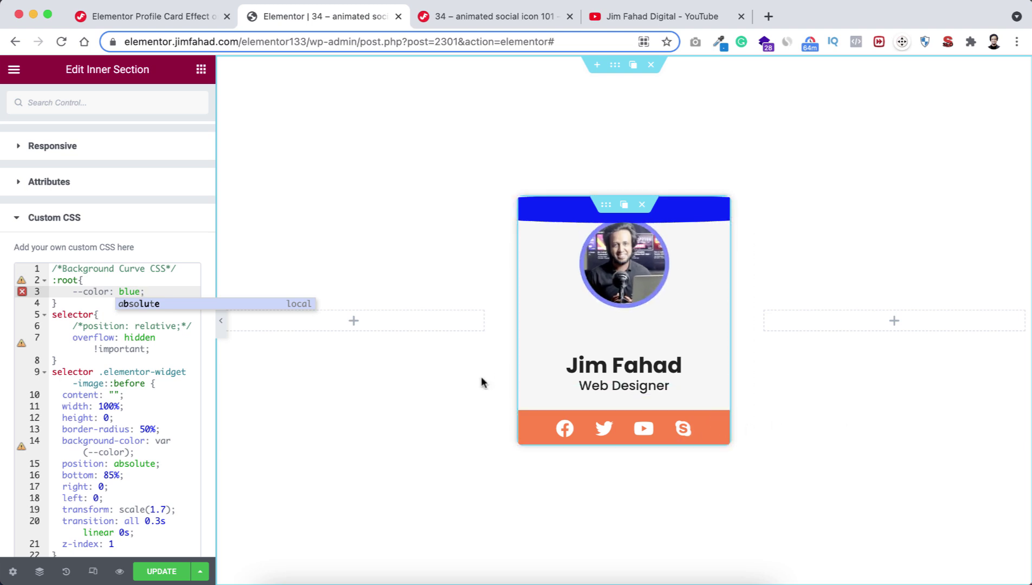
{"action": "double_click", "coordinate": [126, 292]}
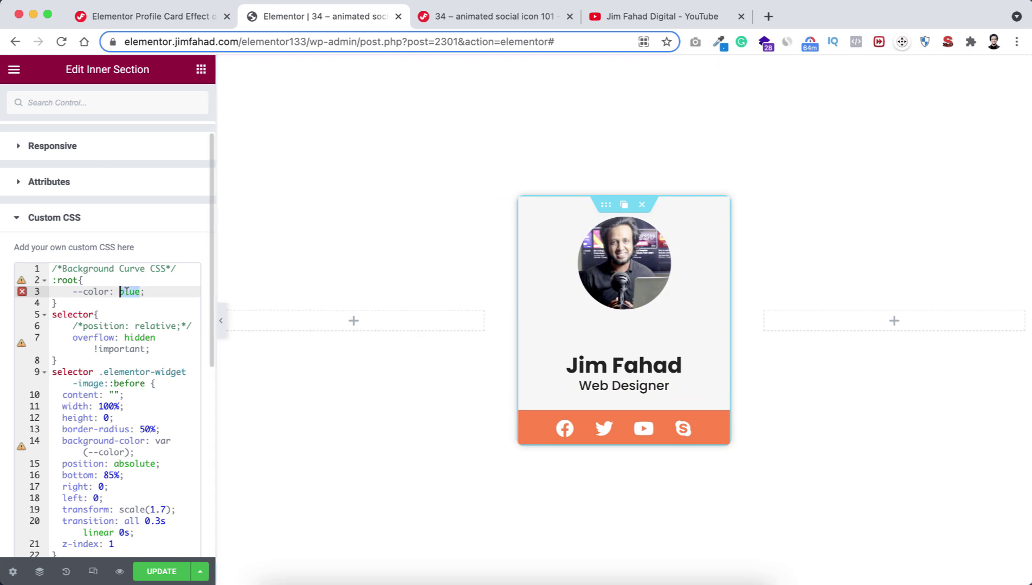
{"action": "key", "text": "super+v"}
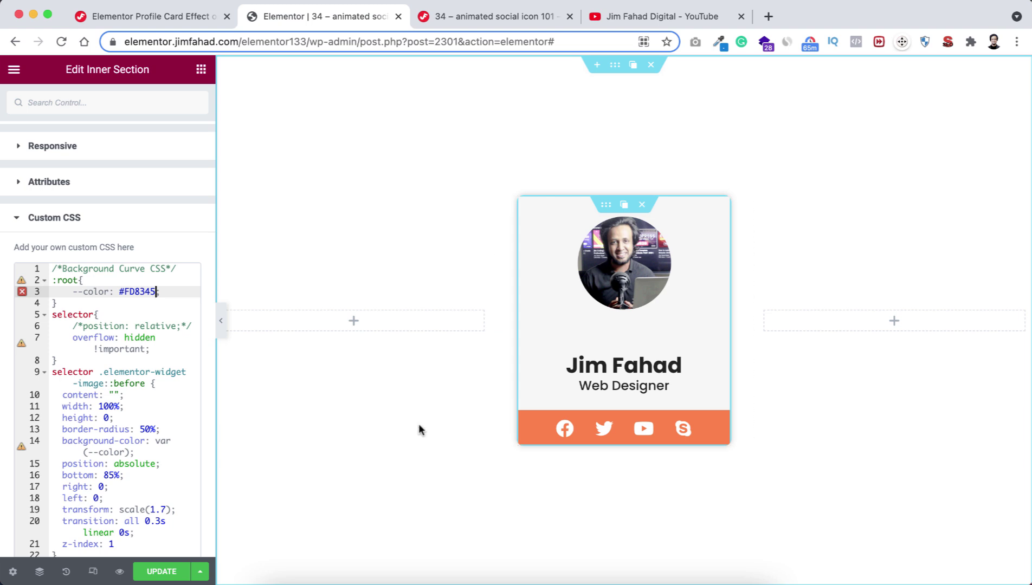
Select the tutorial's Hide/Show Social Icons CSS block and return to Elementor.
{"action": "left_click", "coordinate": [174, 18]}
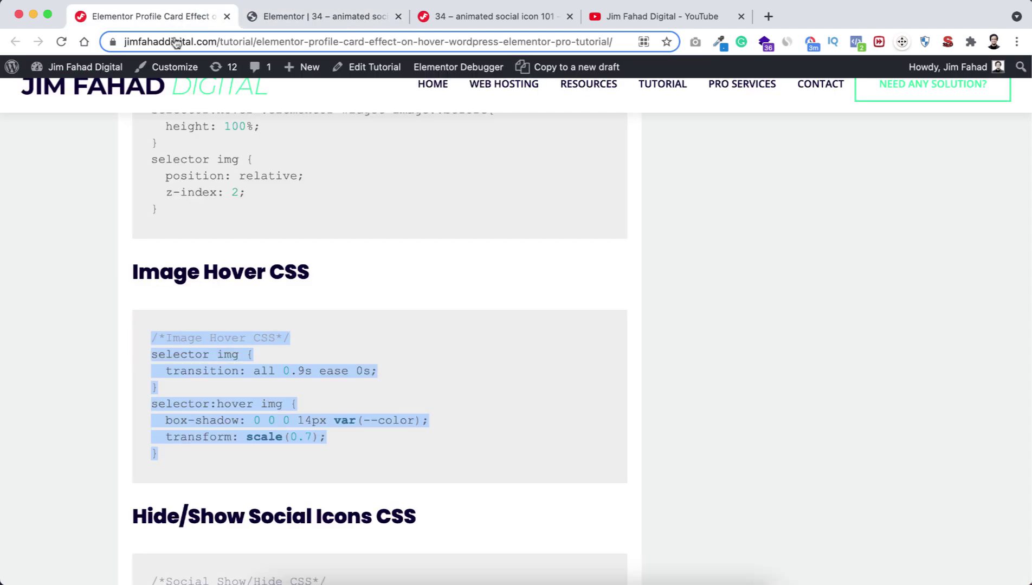
{"action": "scroll", "coordinate": [265, 461], "scroll_direction": "down", "scroll_amount": 5}
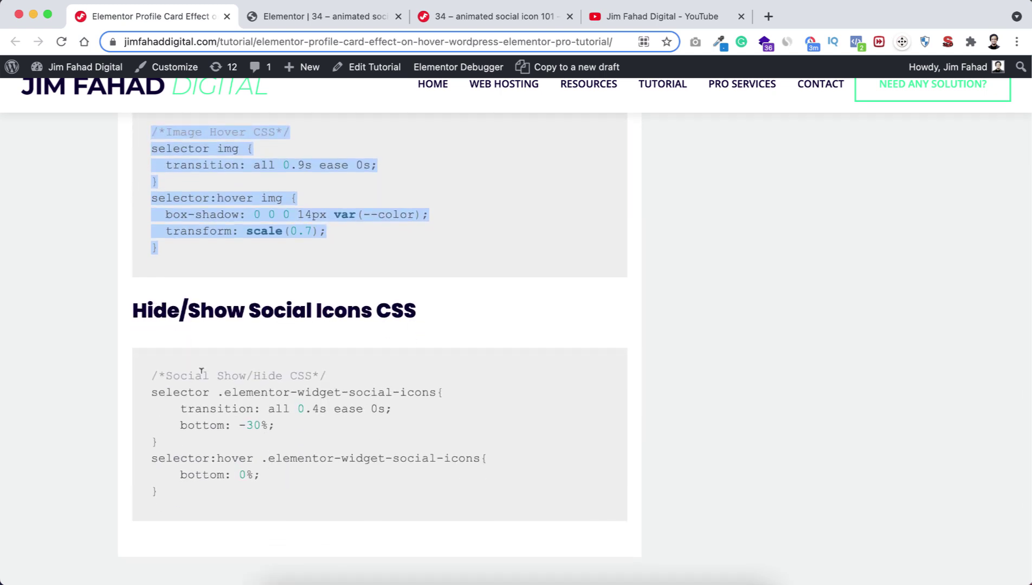
{"action": "left_click_drag", "start_coordinate": [149, 377], "coordinate": [189, 496]}
{"action": "key", "text": "super+c"}
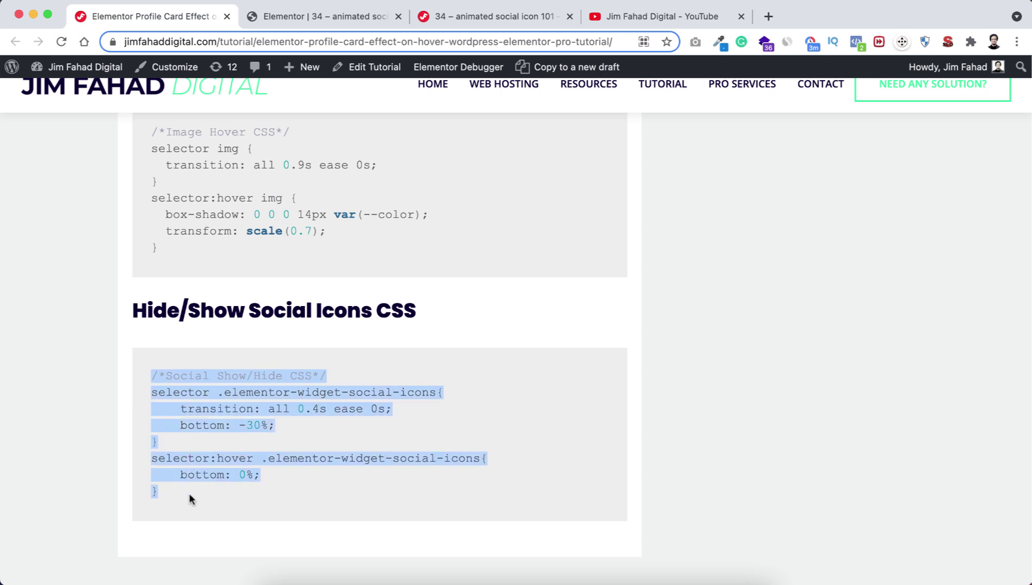
{"action": "left_click", "coordinate": [281, 16]}
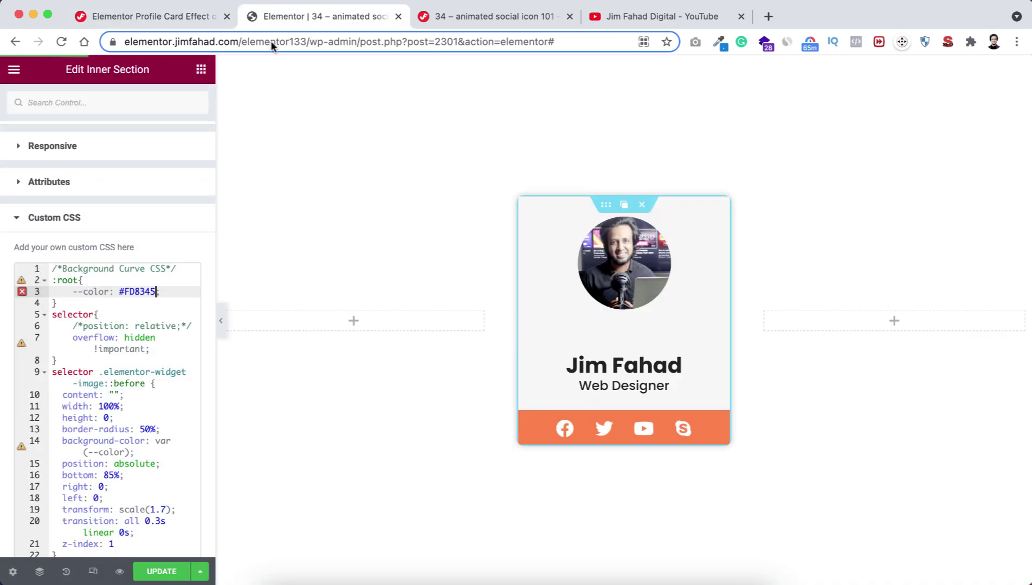
Paste the Social Show/Hide CSS after line 38 so the social bar hides until hover.
{"action": "scroll", "coordinate": [139, 413], "scroll_direction": "down", "scroll_amount": 5}
{"action": "scroll", "coordinate": [140, 413], "scroll_direction": "down", "scroll_amount": 8}
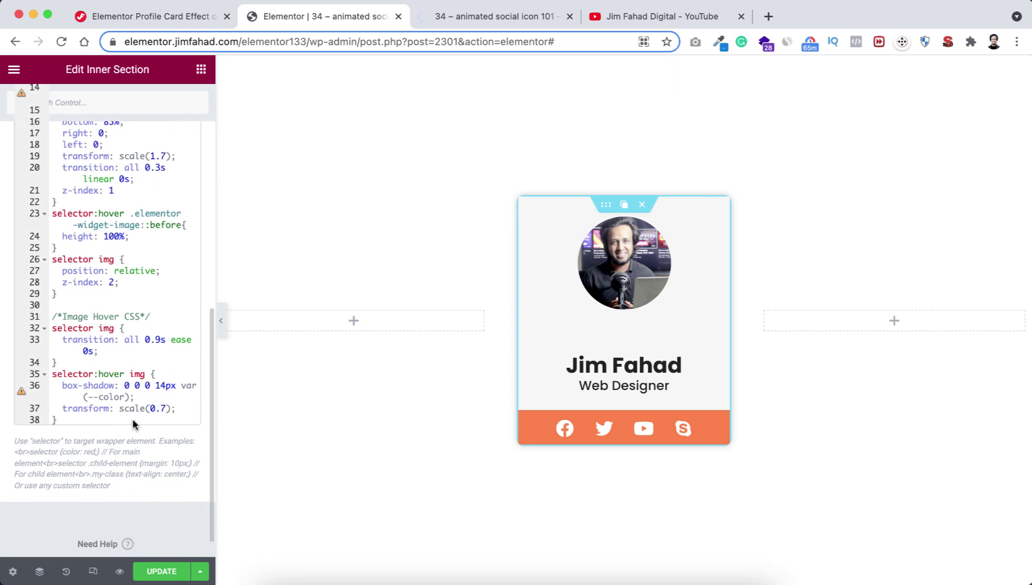
{"action": "left_click", "coordinate": [97, 420]}
{"action": "key", "text": "Return"}
{"action": "key", "text": "Return"}
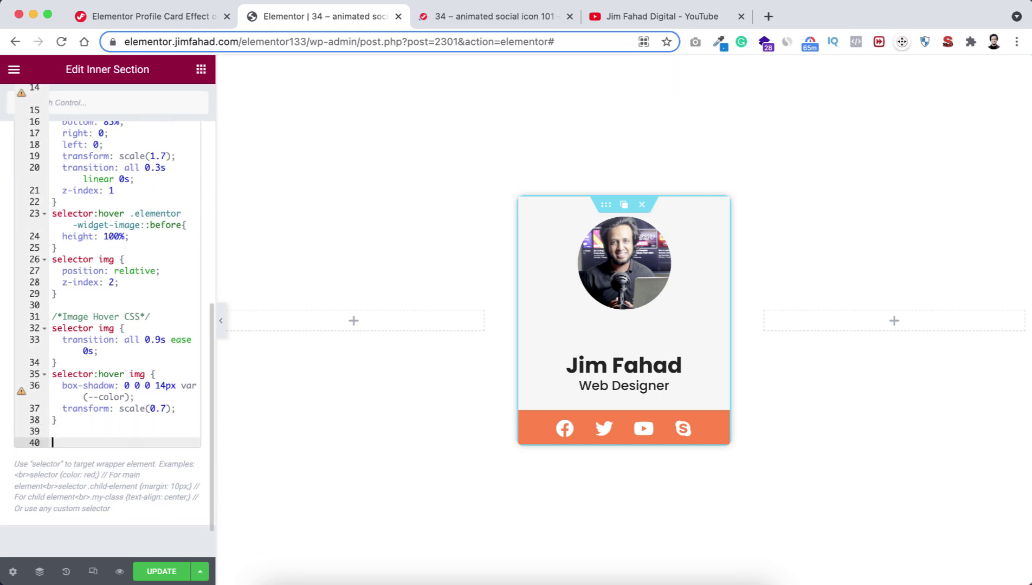
{"action": "key", "text": "super+v"}
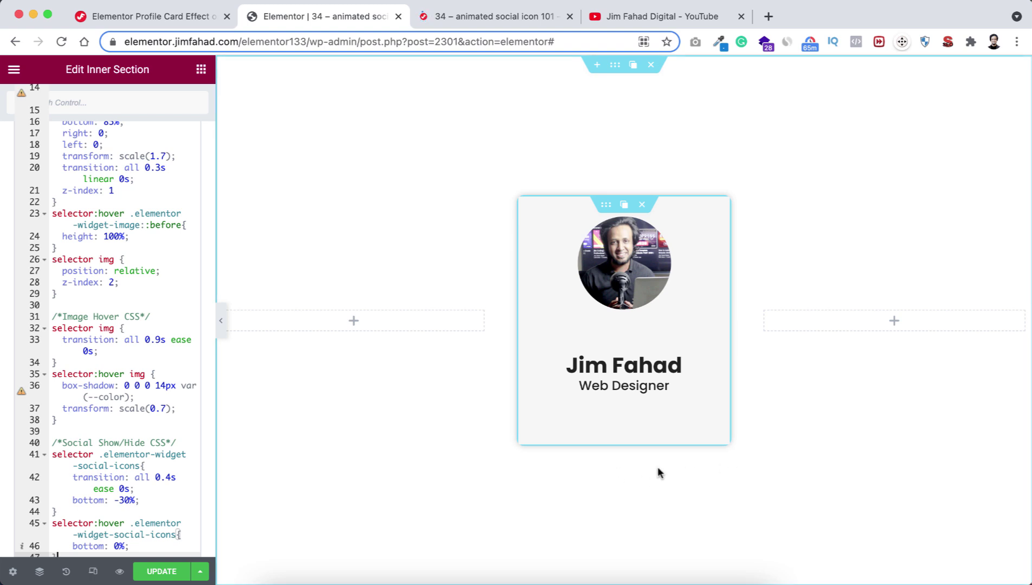
{"action": "mouse_move", "coordinate": [683, 385]}
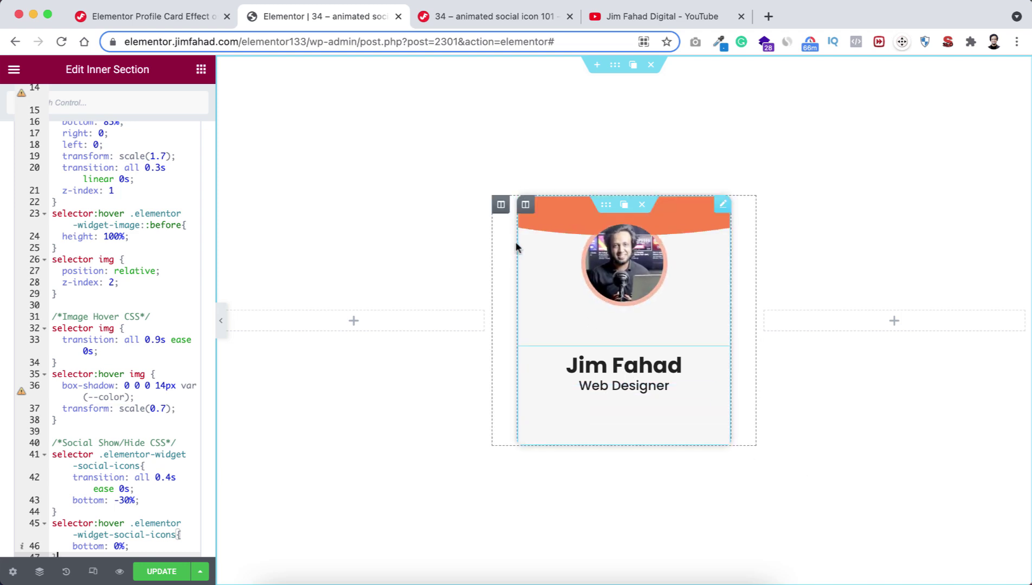
{"action": "mouse_move", "coordinate": [504, 209]}
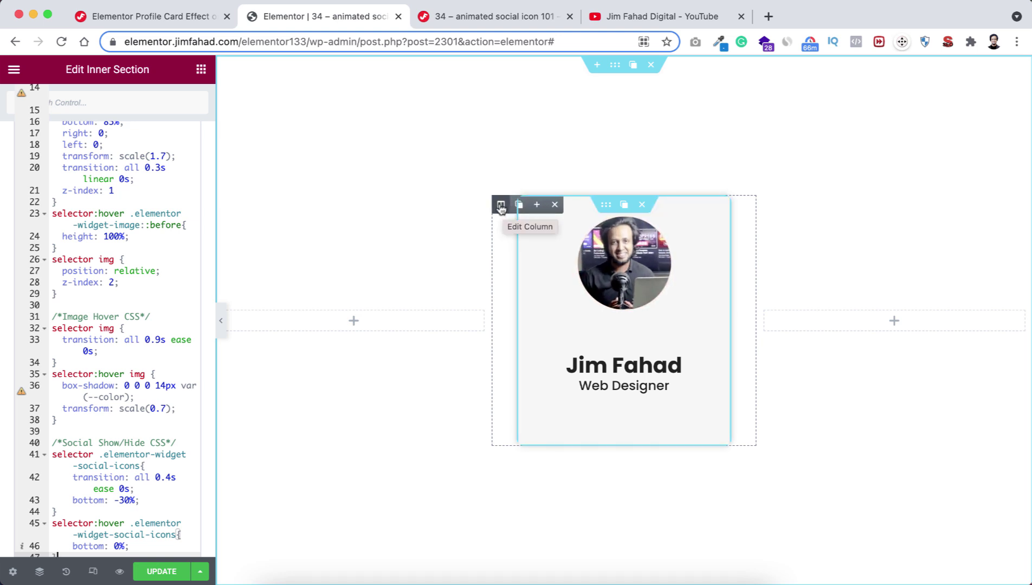
{"action": "left_click", "coordinate": [500, 207]}
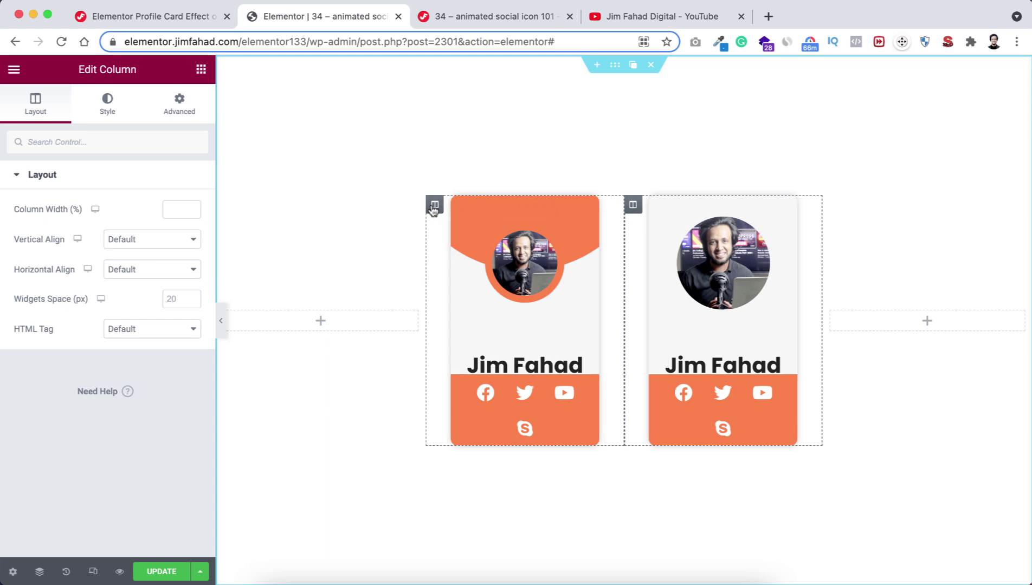
{"action": "left_click", "coordinate": [453, 205]}
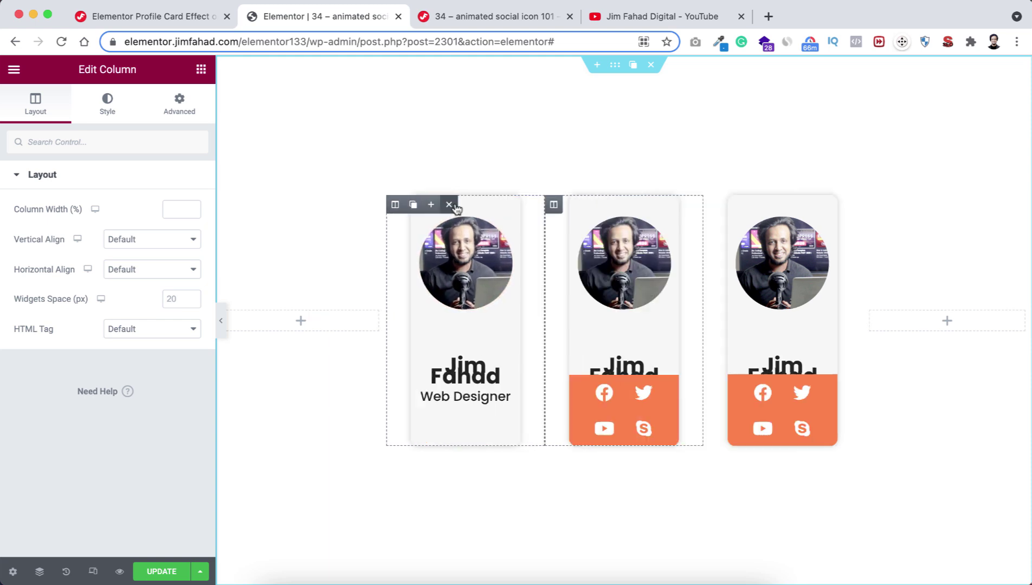
{"action": "mouse_move", "coordinate": [239, 324]}
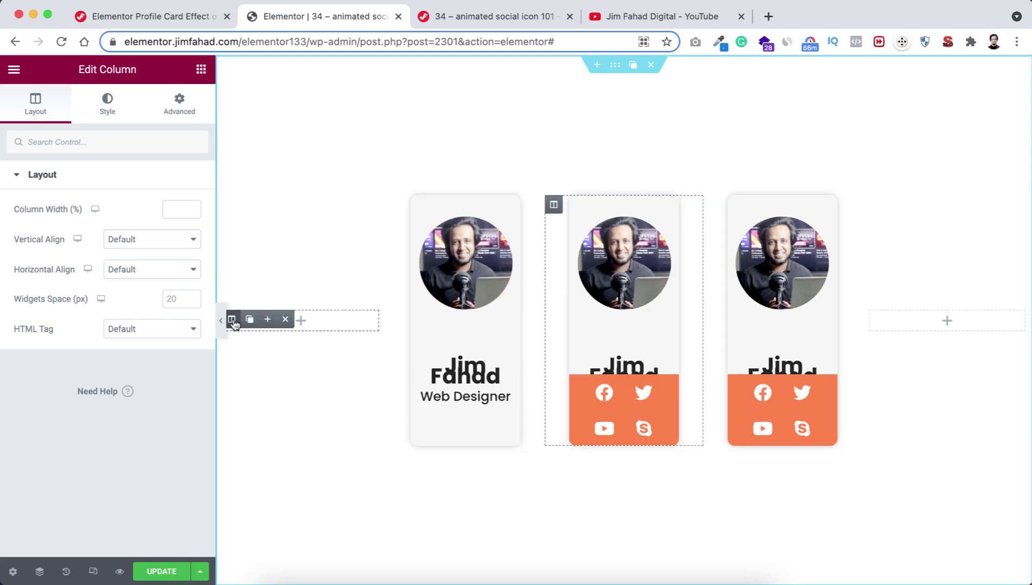
{"action": "left_click", "coordinate": [285, 320]}
{"action": "mouse_move", "coordinate": [837, 321]}
{"action": "left_click", "coordinate": [887, 321]}
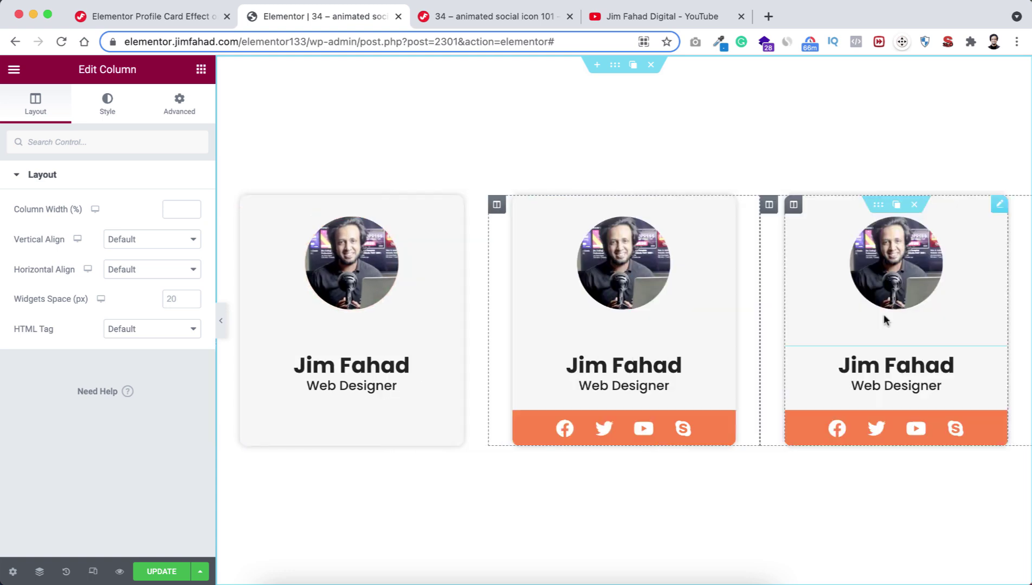
{"action": "left_click", "coordinate": [355, 265]}
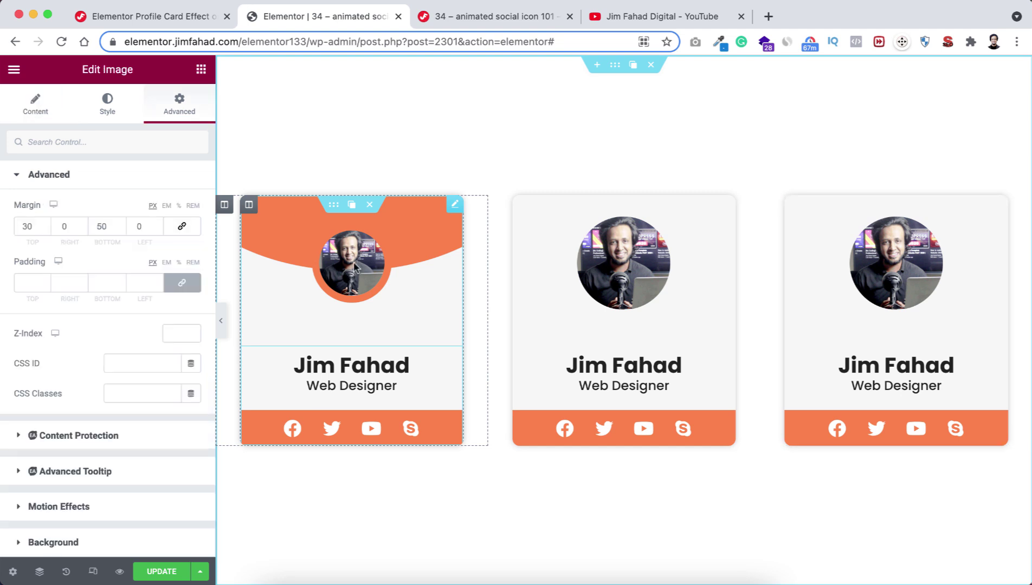
Swap the first card's photo for the red-lit portrait and pick a black-and-white one for the third.
{"action": "left_click", "coordinate": [37, 105]}
{"action": "left_click", "coordinate": [88, 250]}
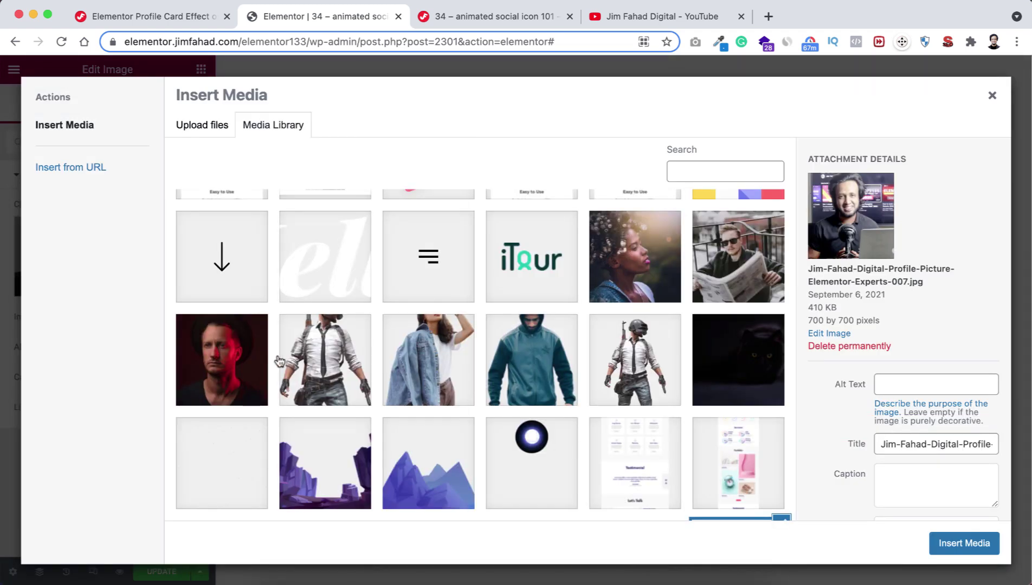
{"action": "left_click", "coordinate": [219, 363]}
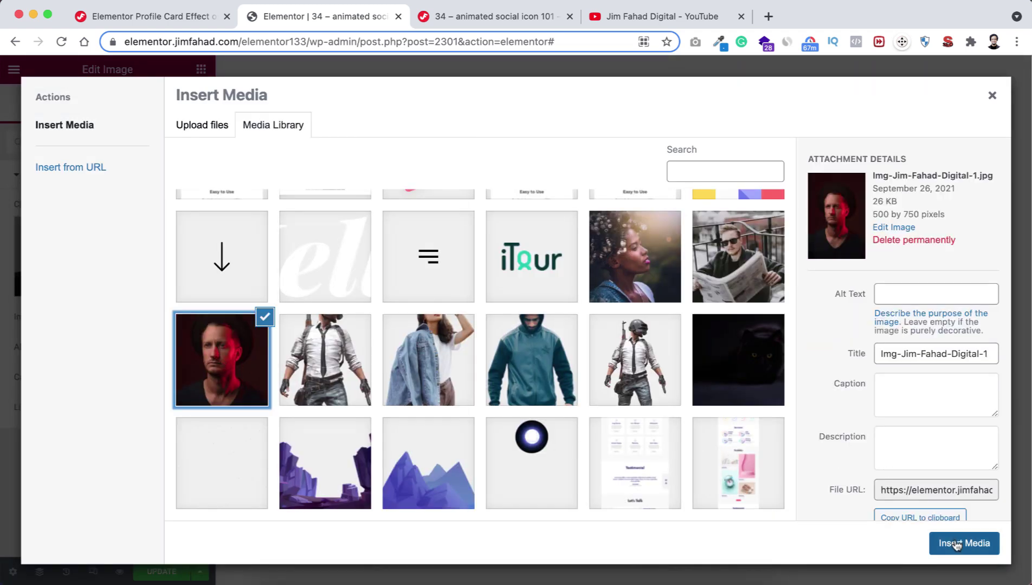
{"action": "left_click", "coordinate": [965, 543]}
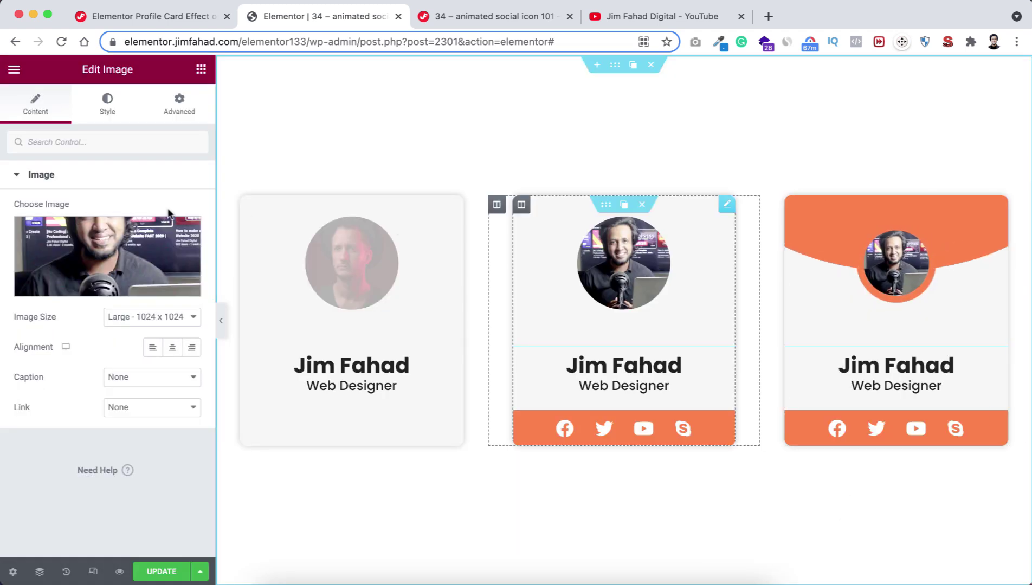
{"action": "left_click", "coordinate": [91, 253]}
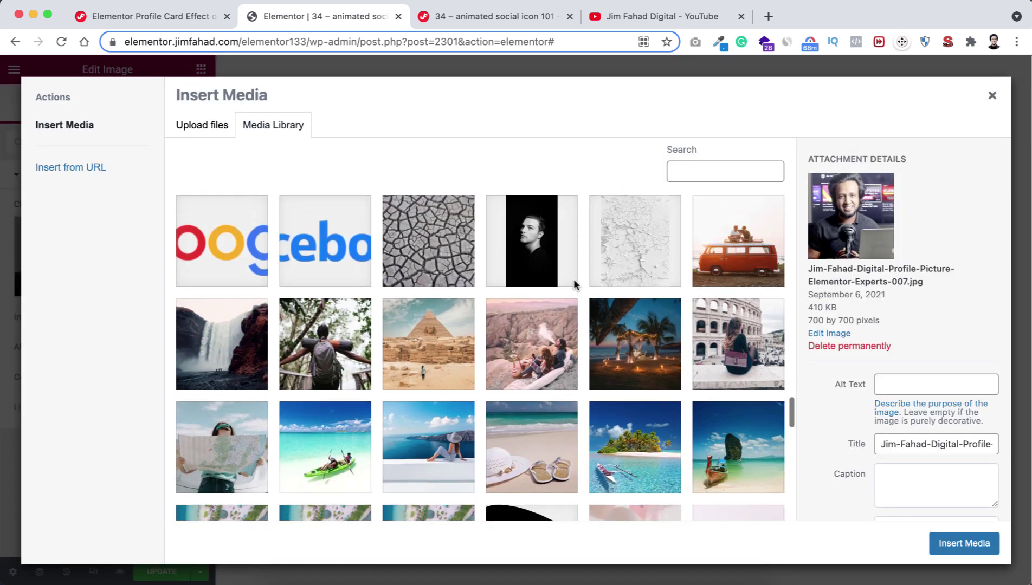
{"action": "left_click", "coordinate": [535, 249]}
Place the black-and-white portrait in the third card and retitle the outer cards 'Member A' and 'Member B'.
{"action": "left_click", "coordinate": [964, 543]}
{"action": "left_click", "coordinate": [366, 361]}
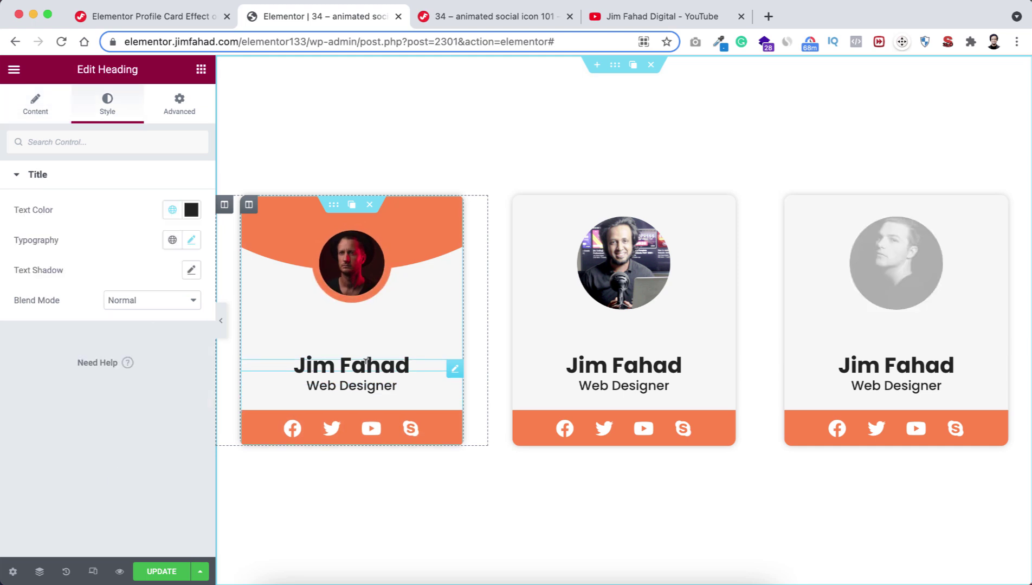
{"action": "left_click_drag", "start_coordinate": [292, 365], "coordinate": [426, 362]}
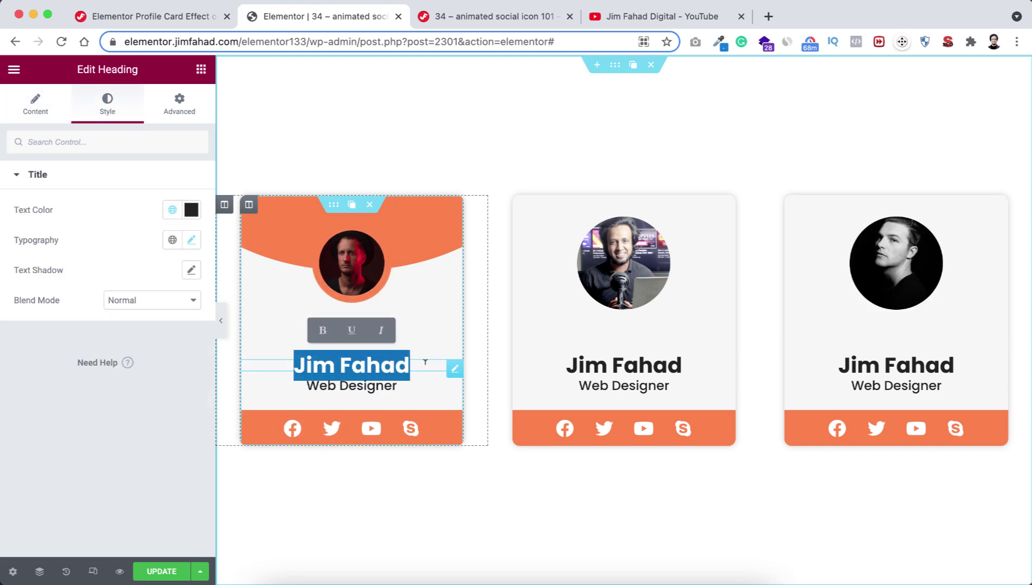
{"action": "type", "text": "Mem"}
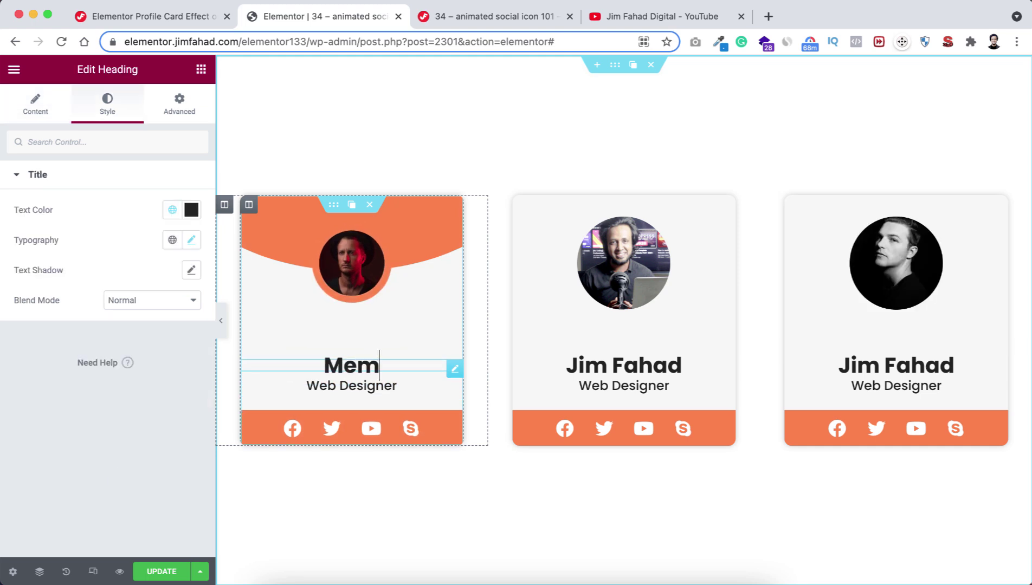
{"action": "type", "text": "ber A"}
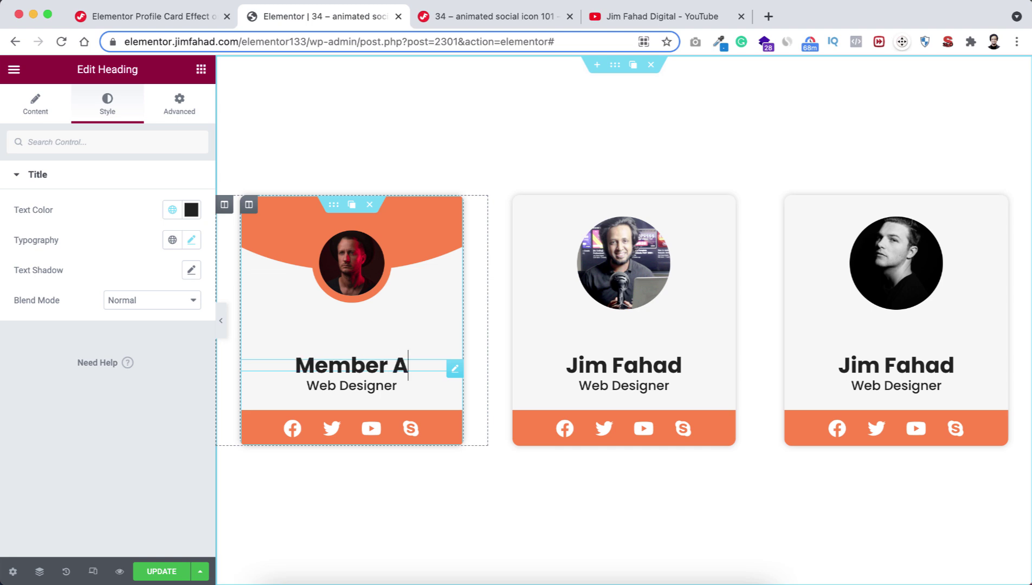
{"action": "left_click", "coordinate": [854, 361]}
{"action": "key", "text": "ctrl+a"}
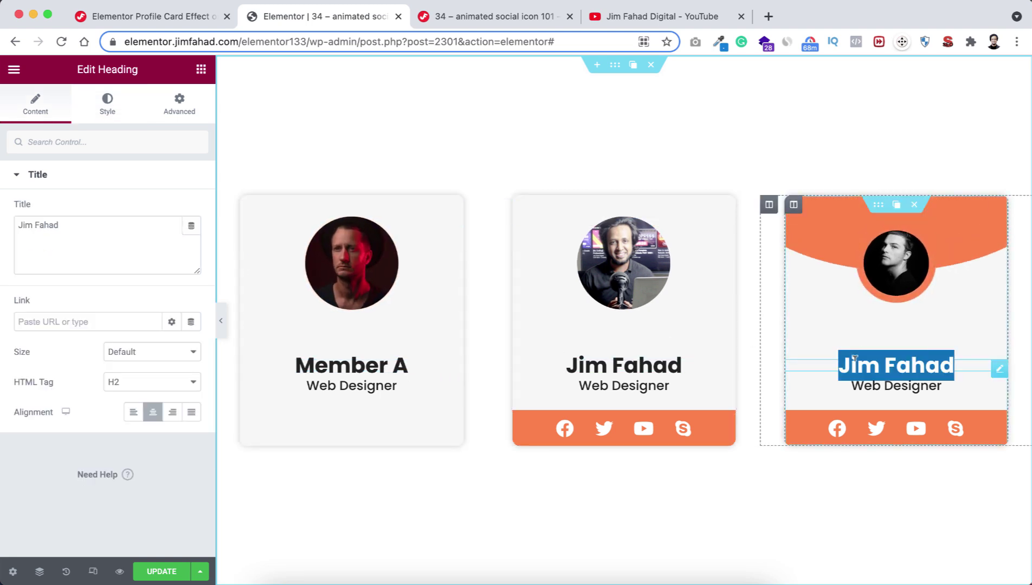
{"action": "type", "text": "Member B"}
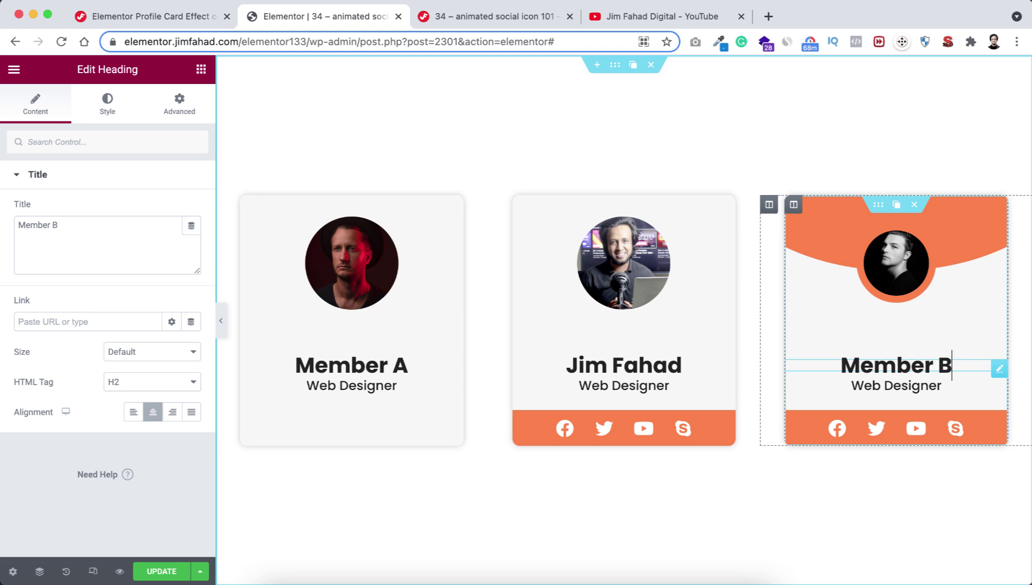
{"action": "left_click", "coordinate": [586, 534]}
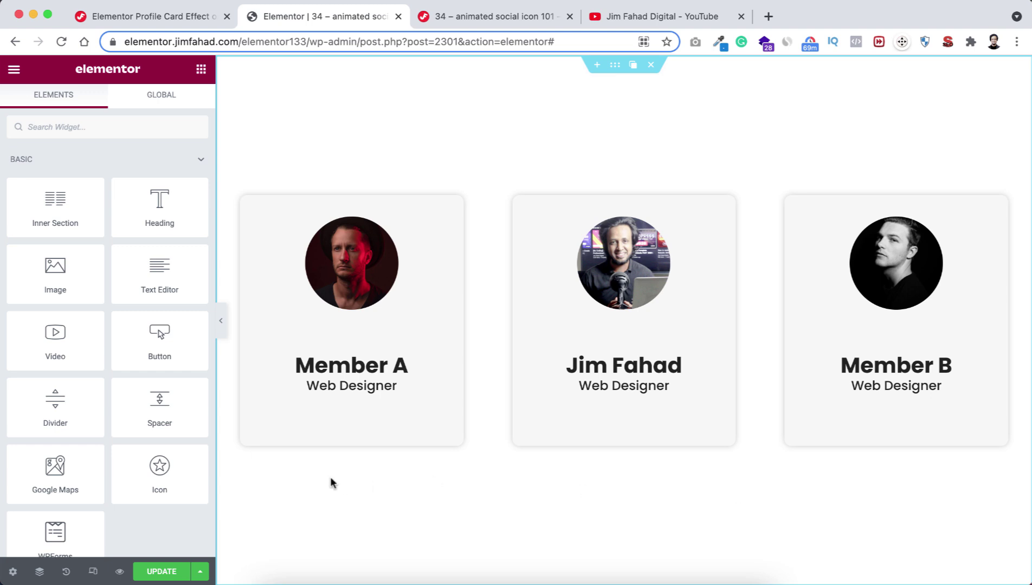
Preview mobile and tablet widths, then set Member A's social icon size to 20.
{"action": "left_click", "coordinate": [94, 571]}
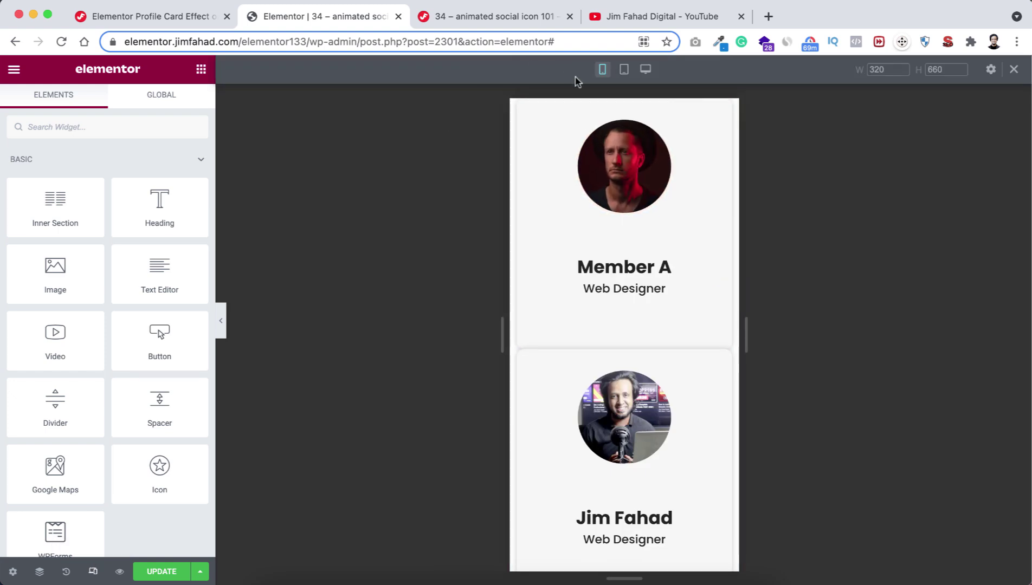
{"action": "left_click", "coordinate": [624, 72]}
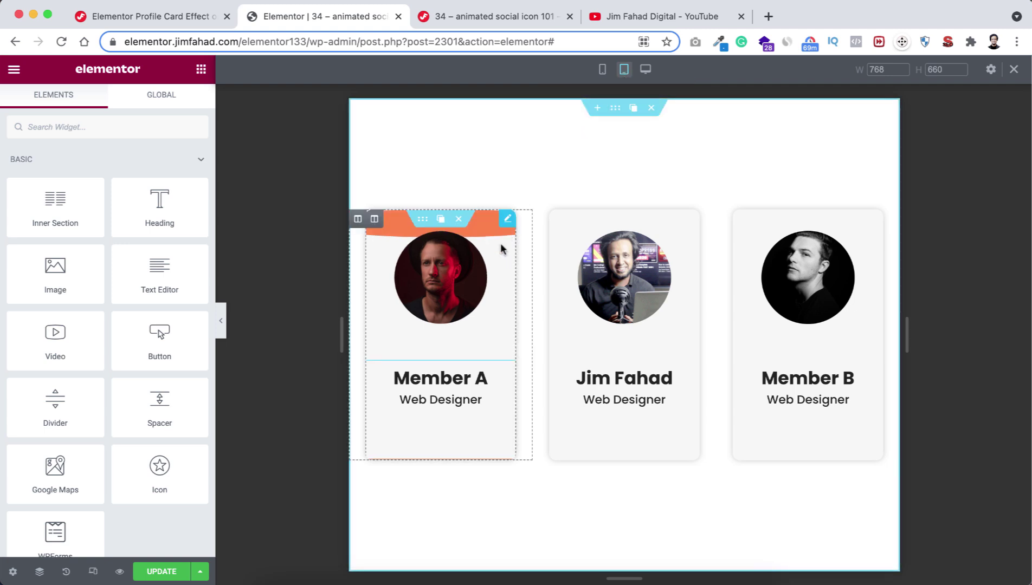
{"action": "mouse_move", "coordinate": [479, 341]}
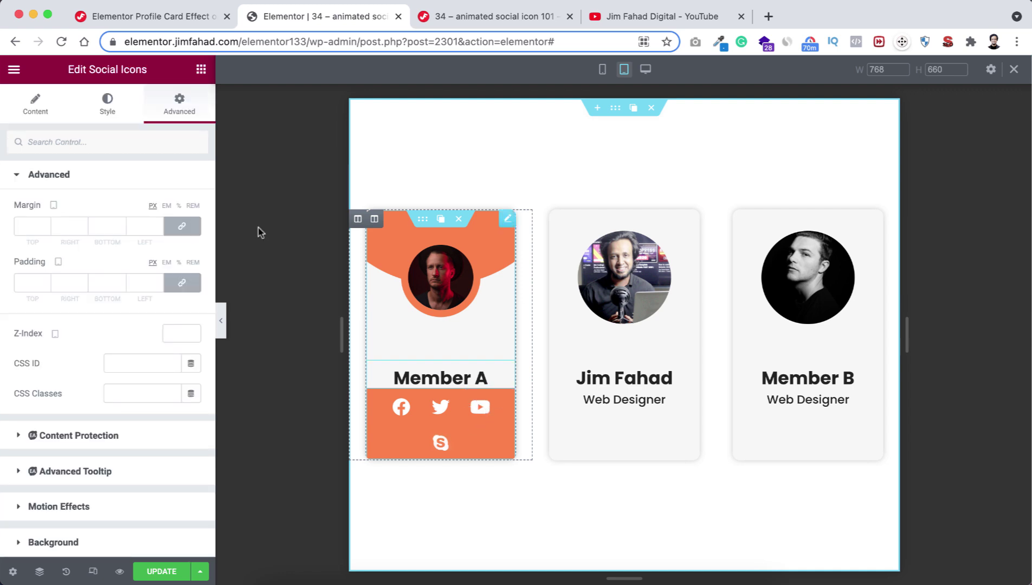
{"action": "left_click", "coordinate": [111, 107]}
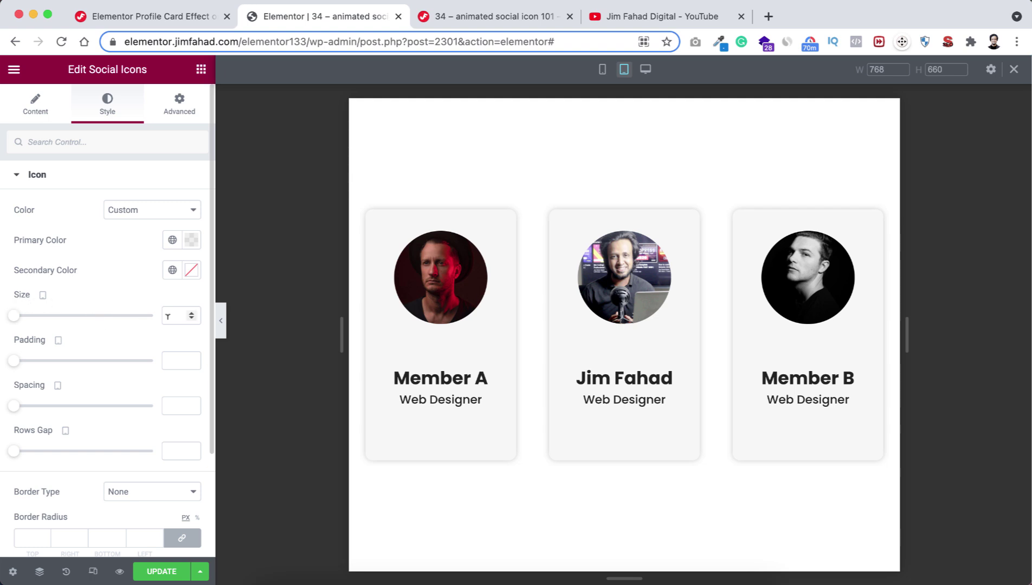
{"action": "left_click", "coordinate": [169, 316]}
{"action": "type", "text": "20"}
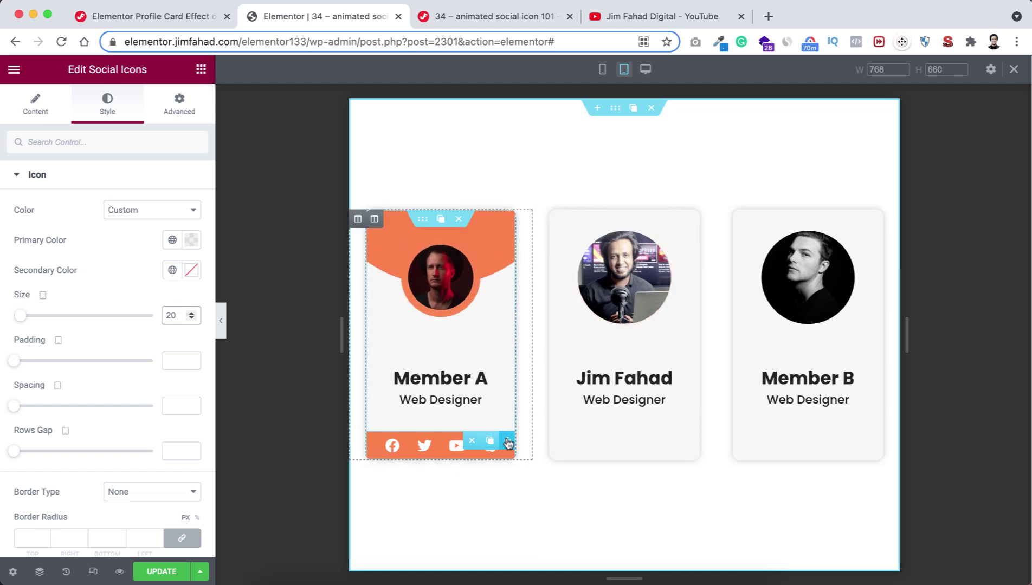
{"action": "right_click", "coordinate": [508, 443]}
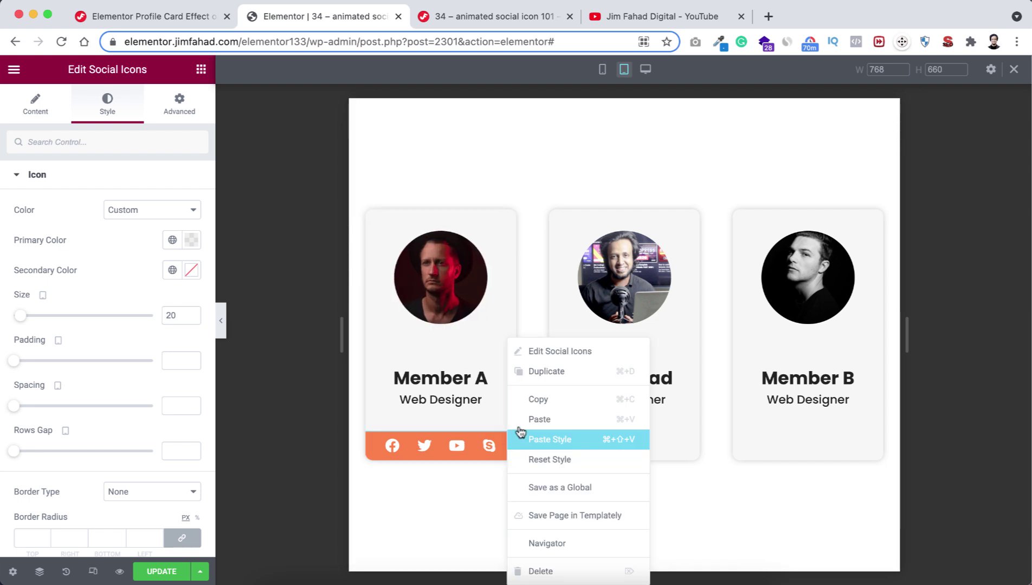
{"action": "left_click", "coordinate": [539, 401]}
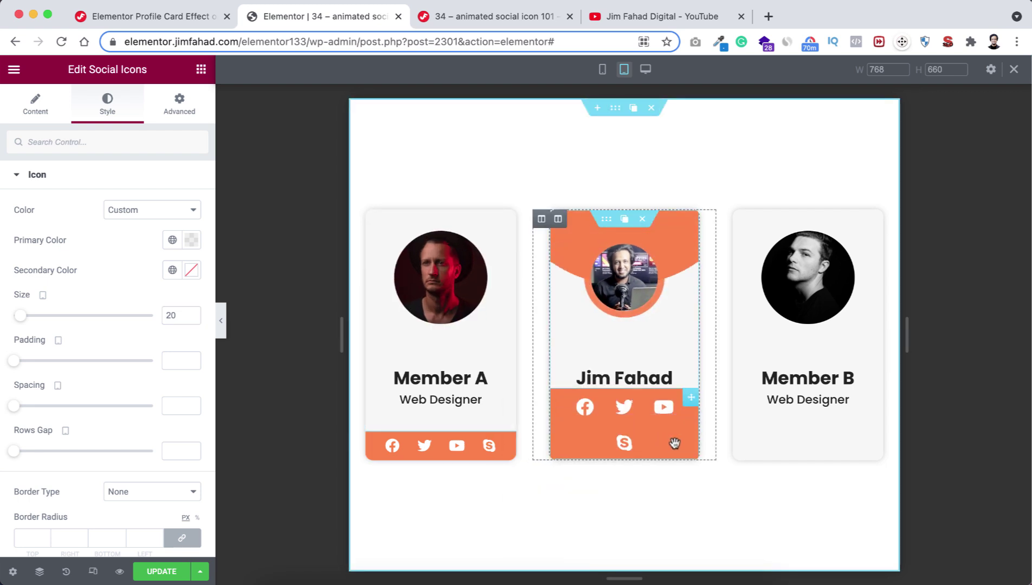
{"action": "right_click", "coordinate": [659, 440]}
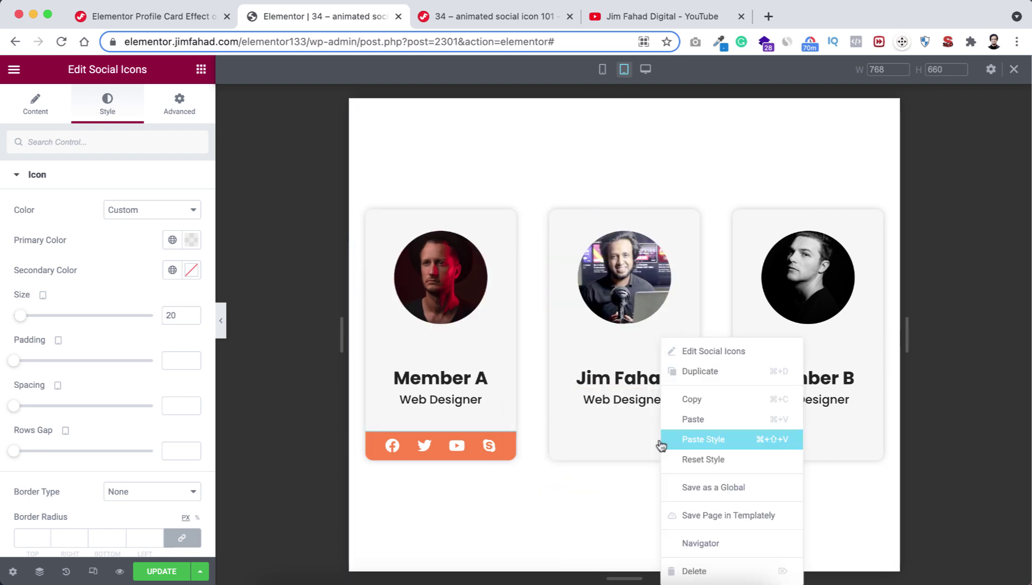
{"action": "left_click", "coordinate": [706, 439]}
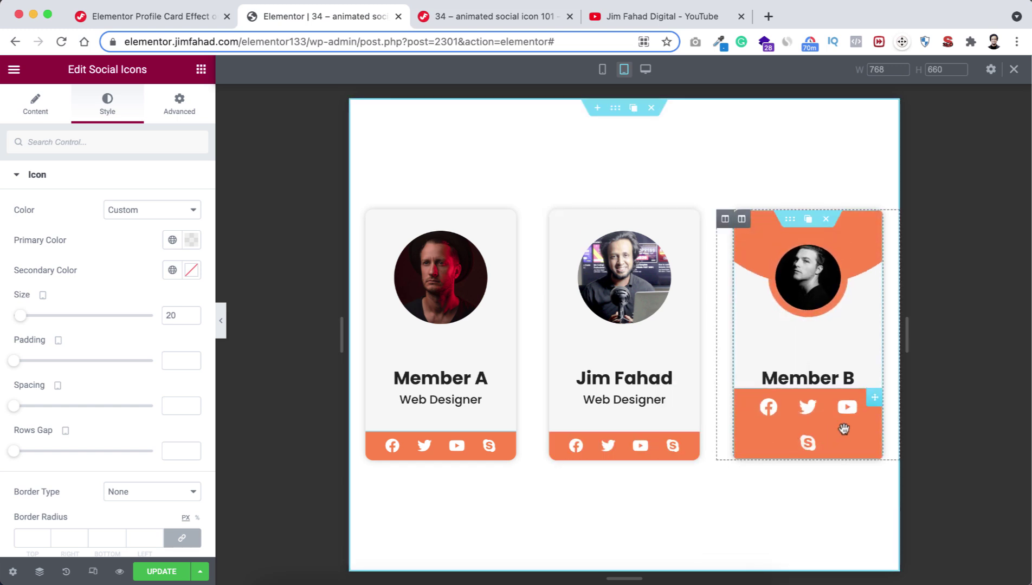
{"action": "right_click", "coordinate": [844, 429]}
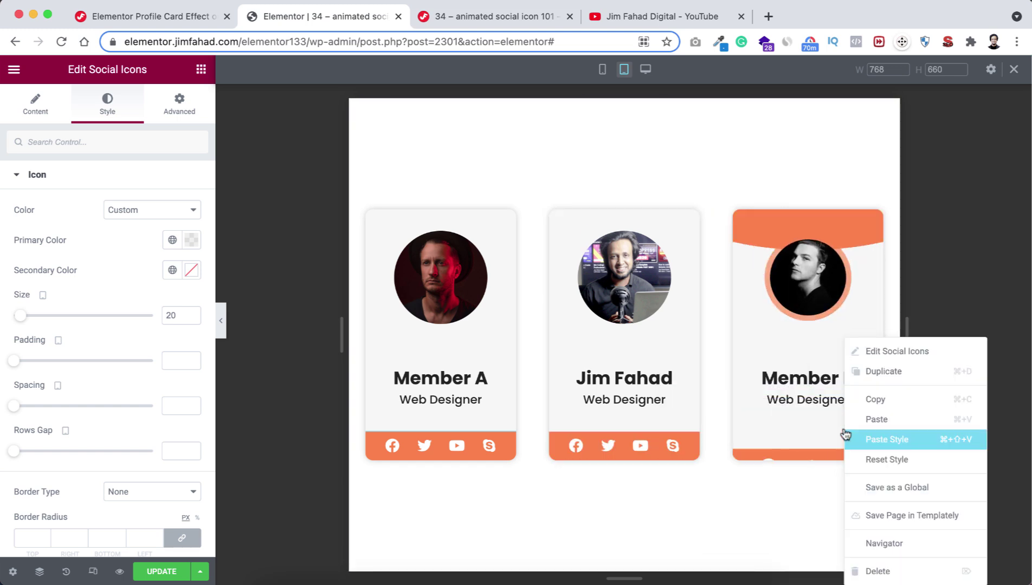
{"action": "left_click", "coordinate": [880, 438]}
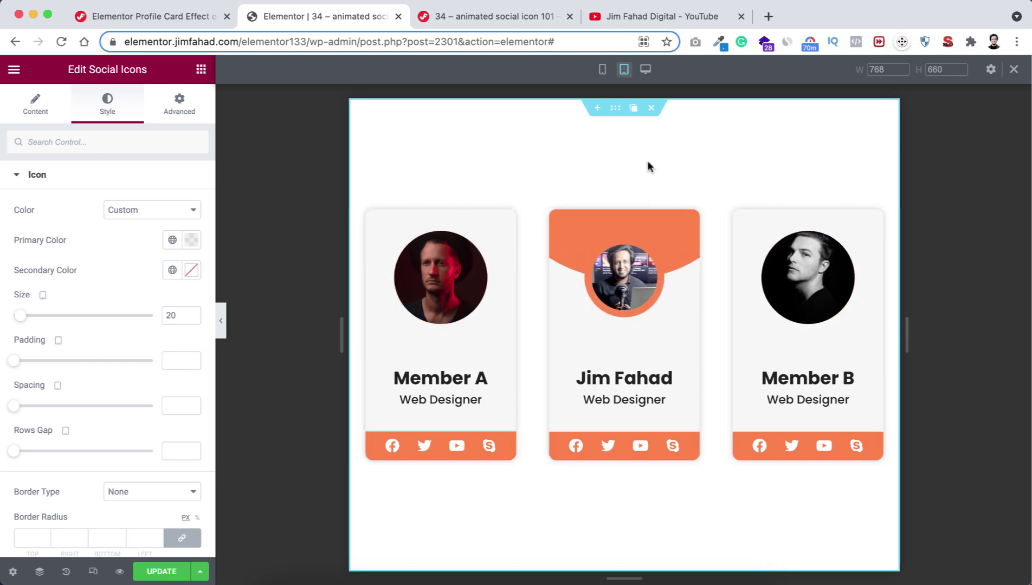
In mobile view, give Member A's card a 20 px top margin.
{"action": "left_click", "coordinate": [602, 69]}
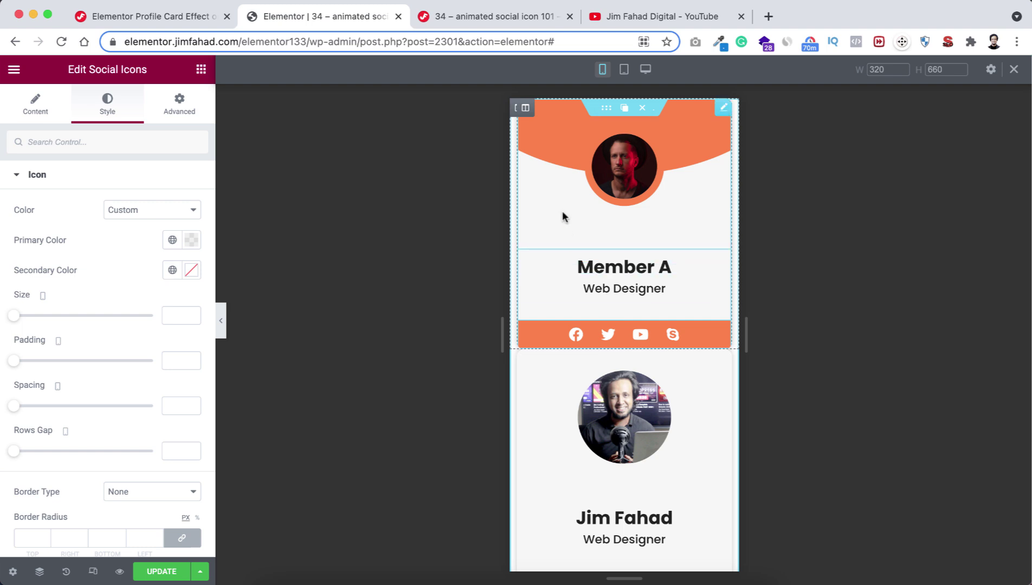
{"action": "left_click", "coordinate": [595, 116]}
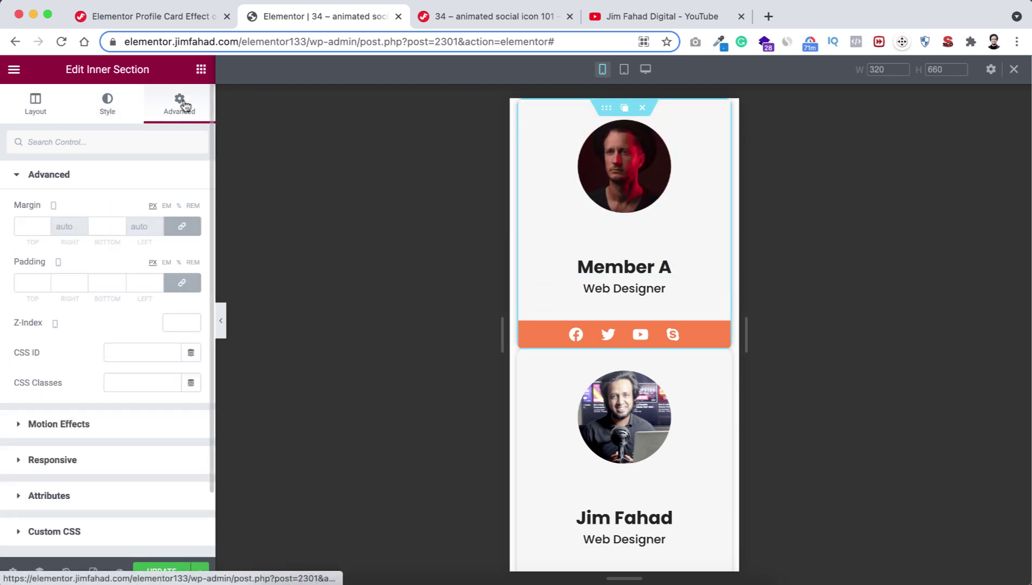
{"action": "left_click", "coordinate": [32, 226]}
{"action": "type", "text": "20"}
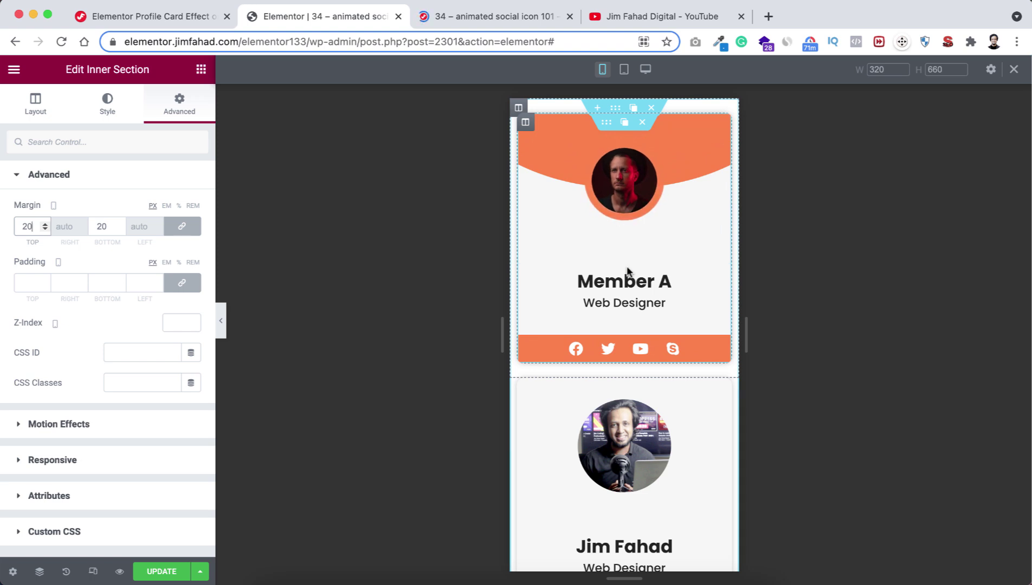
{"action": "scroll", "coordinate": [628, 271], "scroll_direction": "down", "scroll_amount": 3}
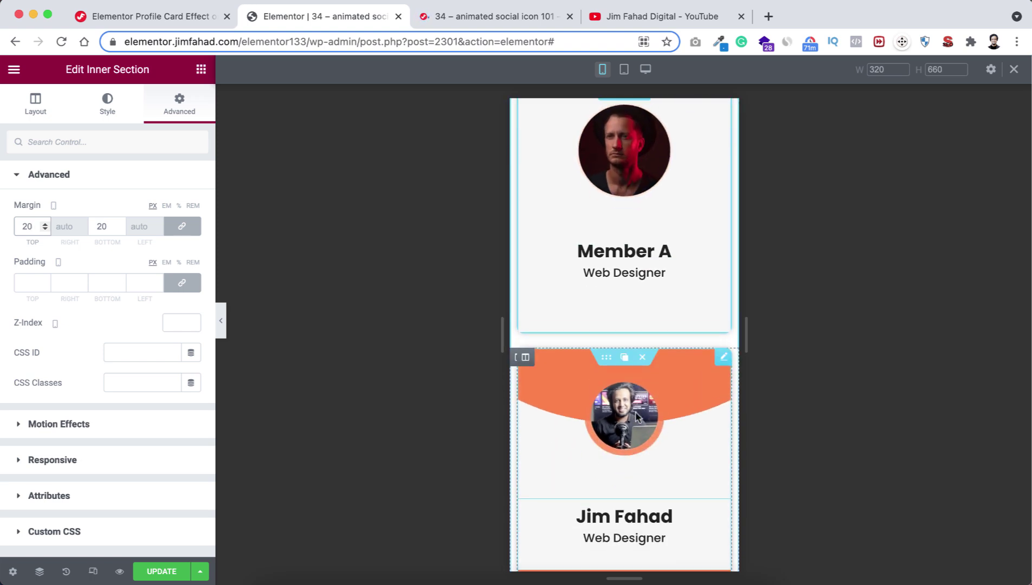
Set the remaining cards' top margins to 20 in the mobile layout.
{"action": "left_click", "coordinate": [605, 303]}
{"action": "left_click", "coordinate": [33, 225]}
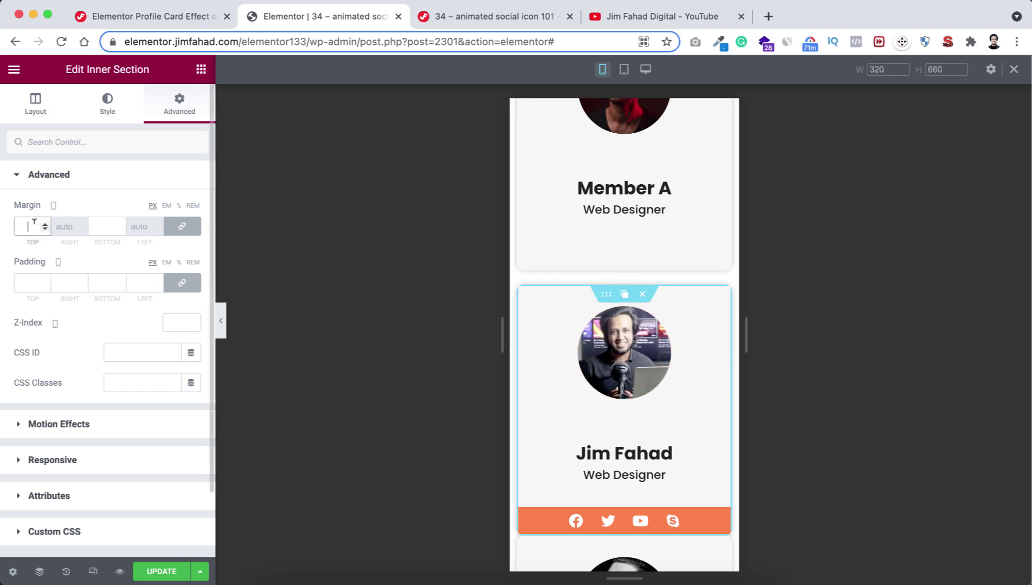
{"action": "type", "text": "20"}
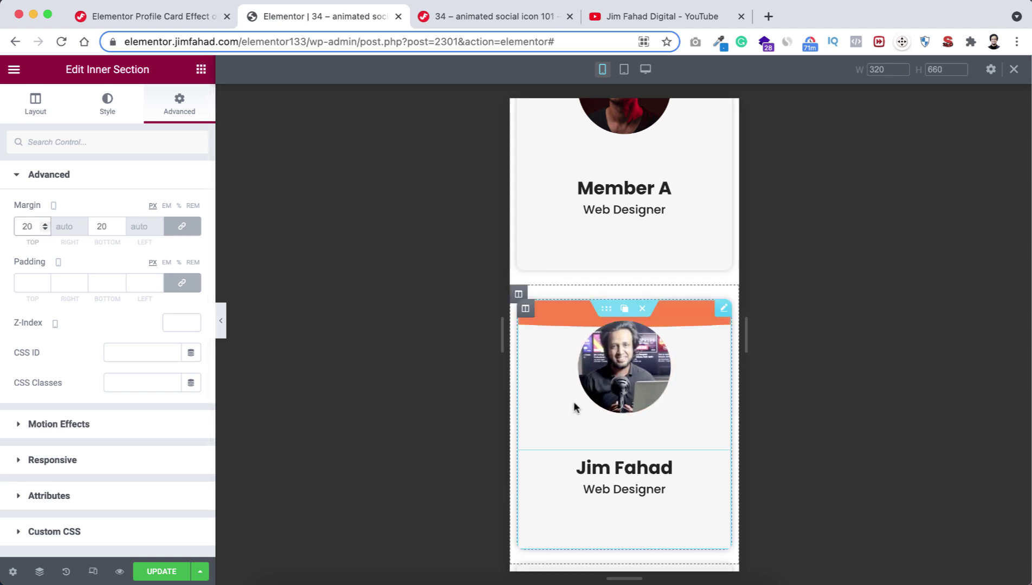
{"action": "scroll", "coordinate": [575, 408], "scroll_direction": "down", "scroll_amount": 4}
{"action": "key", "text": "BackSpace"}
{"action": "key", "text": "BackSpace"}
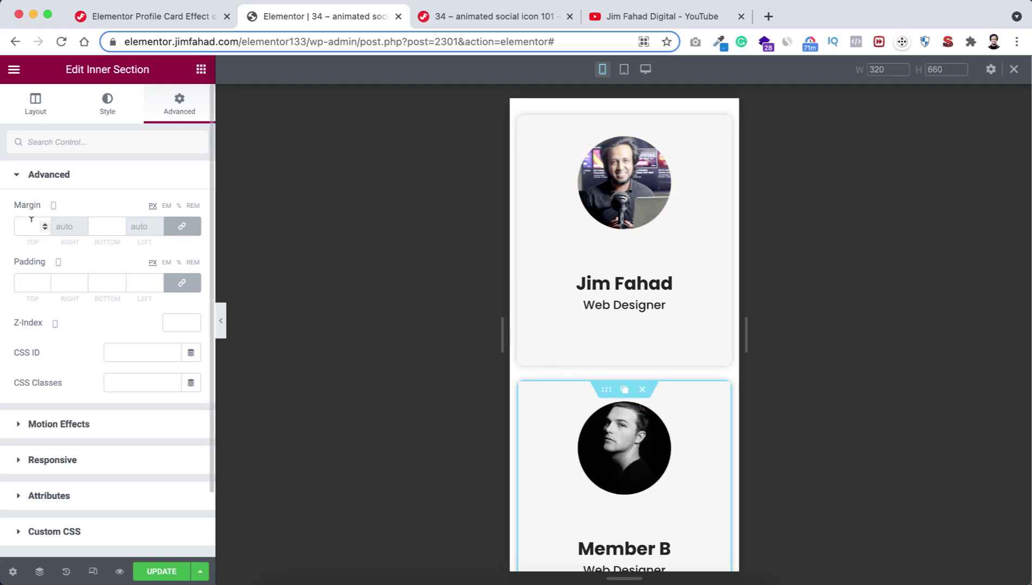
{"action": "type", "text": "20"}
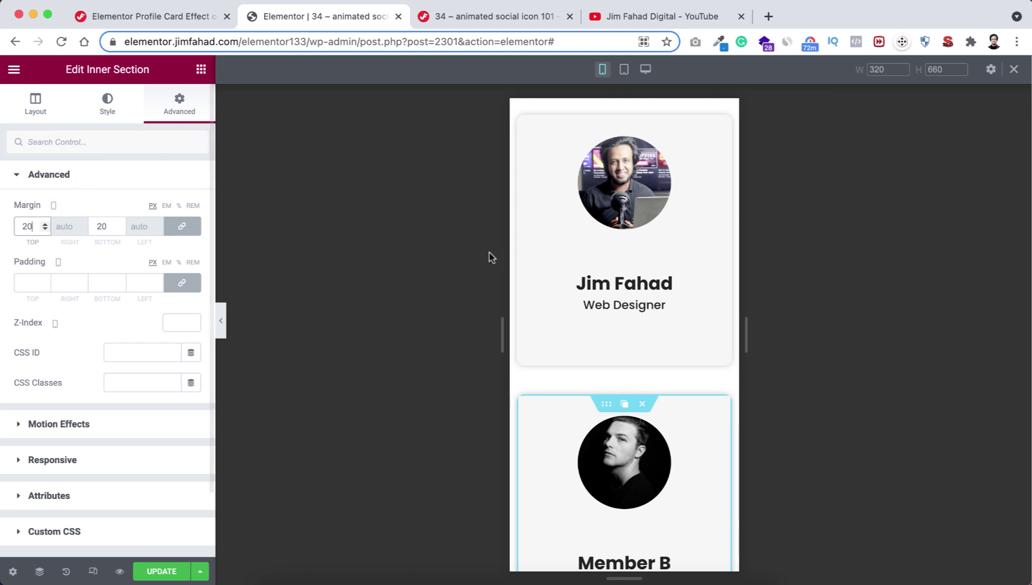
Check tablet width, return to desktop width, and exit the responsive preview.
{"action": "left_click", "coordinate": [624, 69]}
{"action": "scroll", "coordinate": [552, 253], "scroll_direction": "up", "scroll_amount": 3}
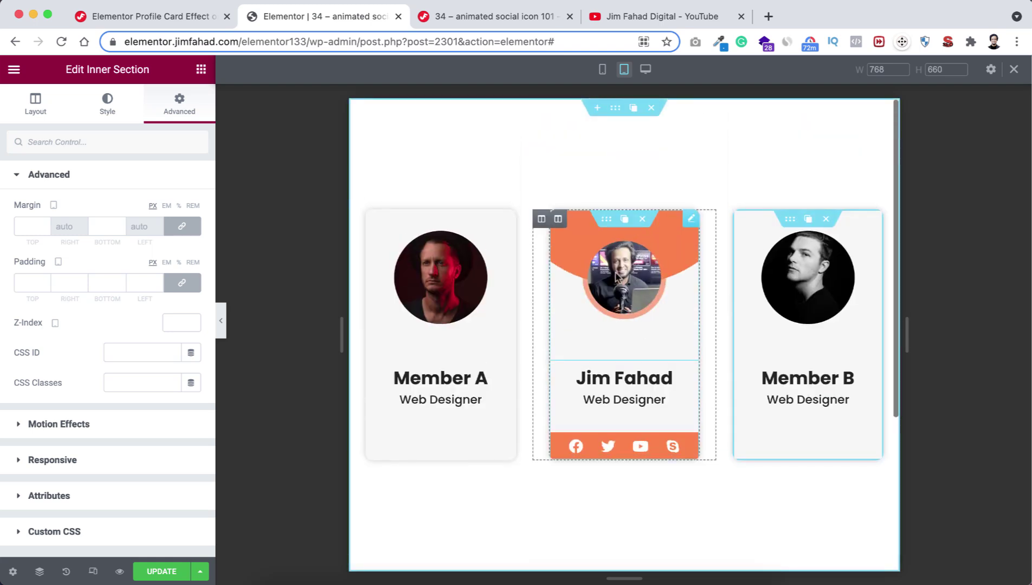
{"action": "left_click", "coordinate": [645, 69]}
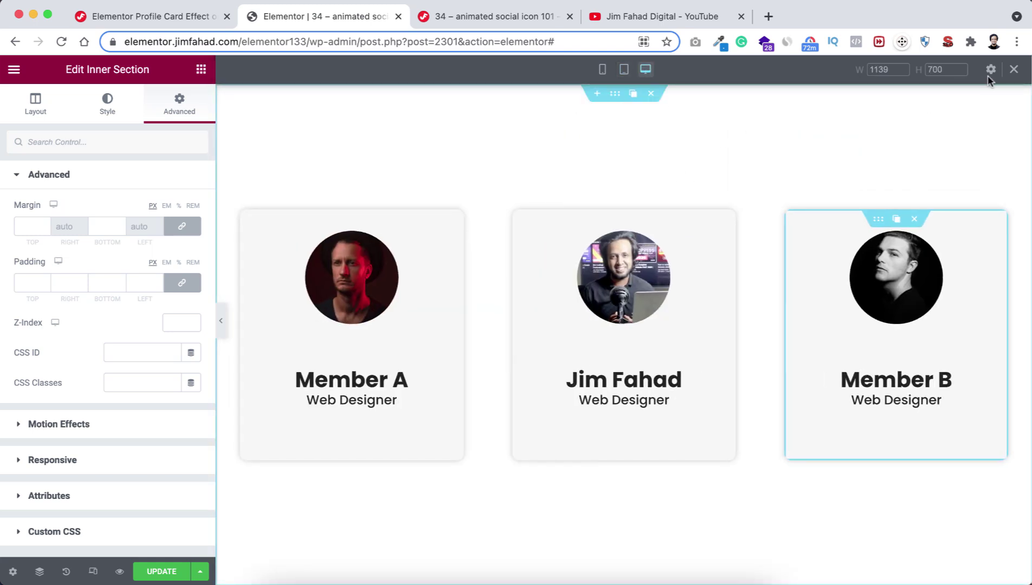
{"action": "left_click", "coordinate": [1013, 69]}
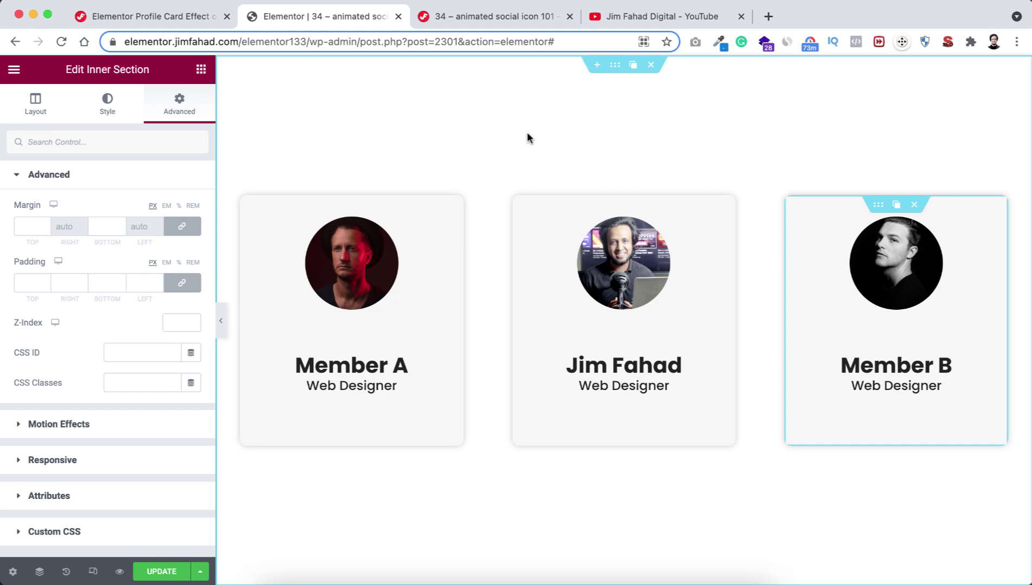
{"action": "left_click", "coordinate": [634, 16]}
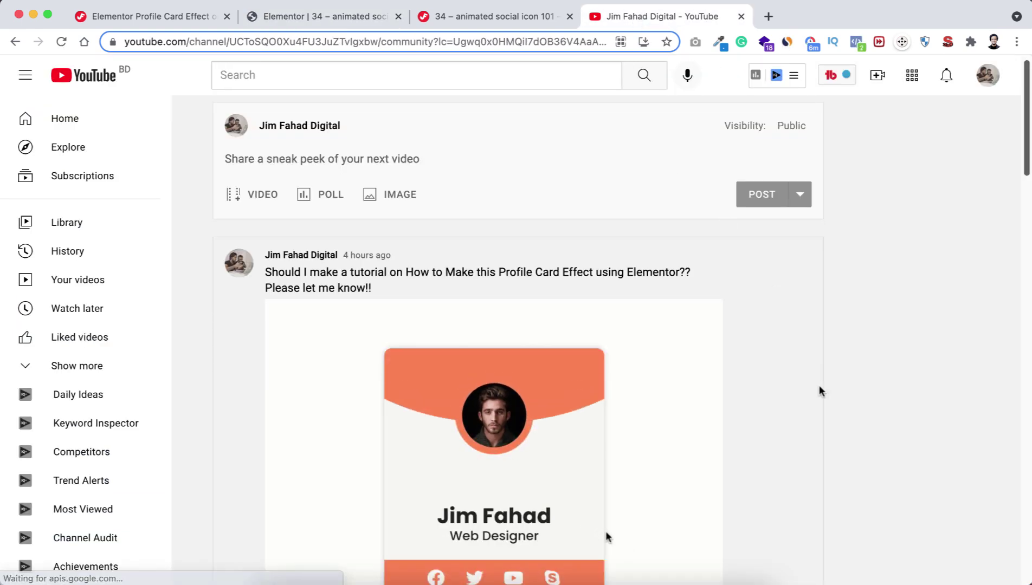
Scroll through the YouTube community post showing the profile card.
{"action": "scroll", "coordinate": [819, 386], "scroll_direction": "down", "scroll_amount": 3}
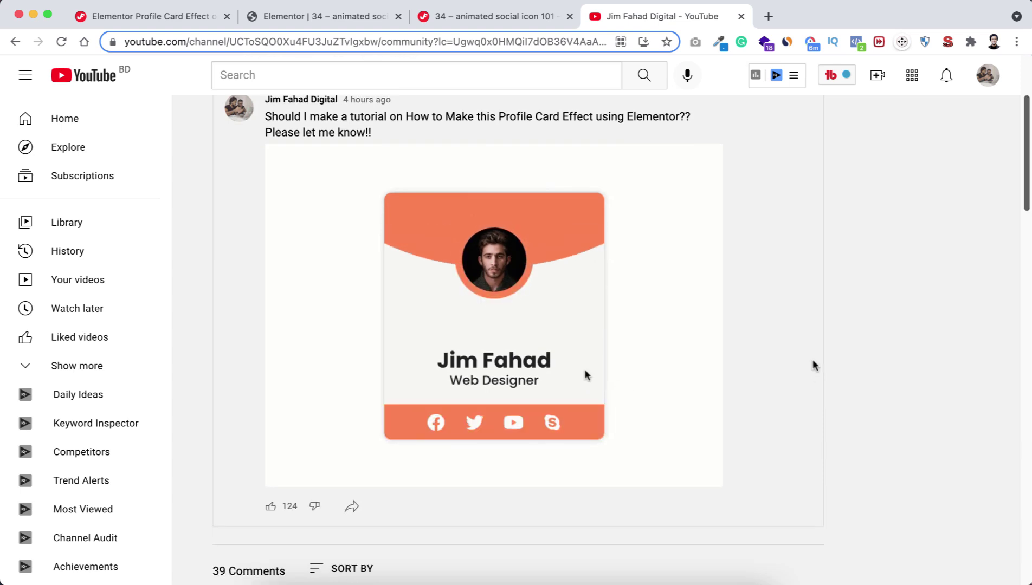
{"action": "scroll", "coordinate": [799, 328], "scroll_direction": "up", "scroll_amount": 2}
{"action": "scroll", "coordinate": [799, 327], "scroll_direction": "down", "scroll_amount": 1}
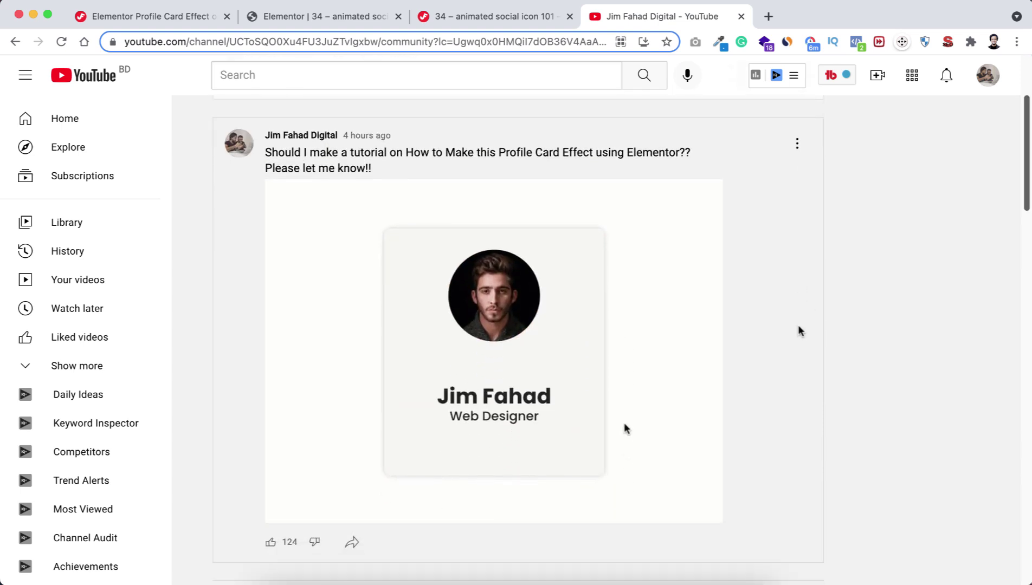
{"action": "scroll", "coordinate": [795, 408], "scroll_direction": "down", "scroll_amount": 2}
{"action": "scroll", "coordinate": [794, 411], "scroll_direction": "down", "scroll_amount": 7}
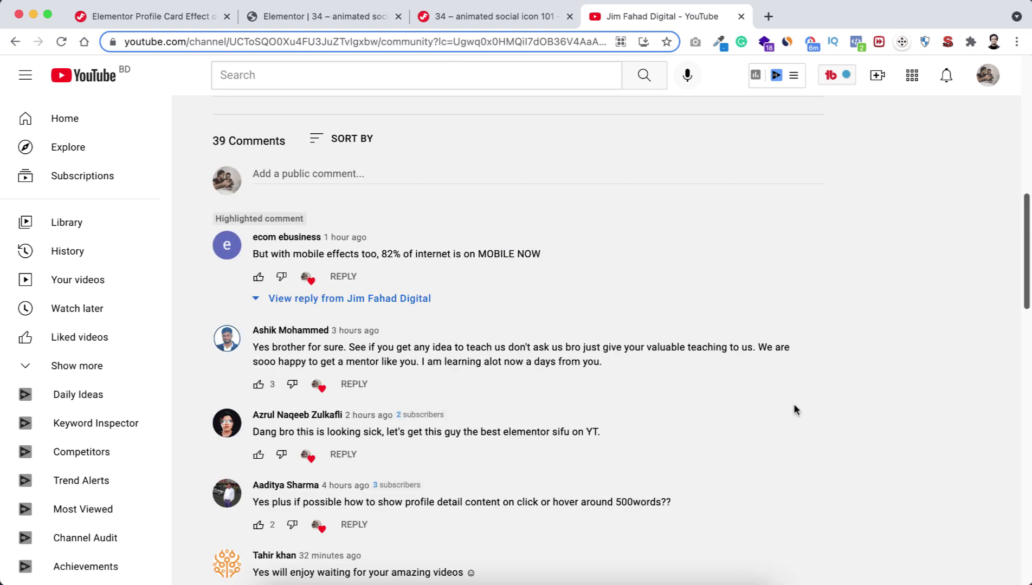
{"action": "scroll", "coordinate": [796, 410], "scroll_direction": "down", "scroll_amount": 3}
{"action": "scroll", "coordinate": [795, 410], "scroll_direction": "up", "scroll_amount": 3}
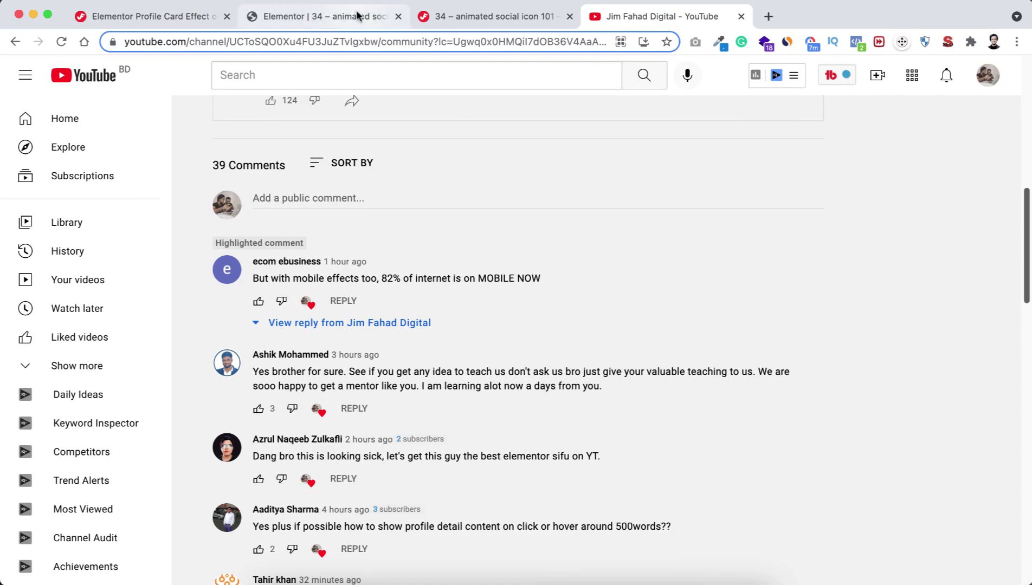
Glance at the Elementor editor, then read further down the post's viewer comments.
{"action": "left_click", "coordinate": [363, 15]}
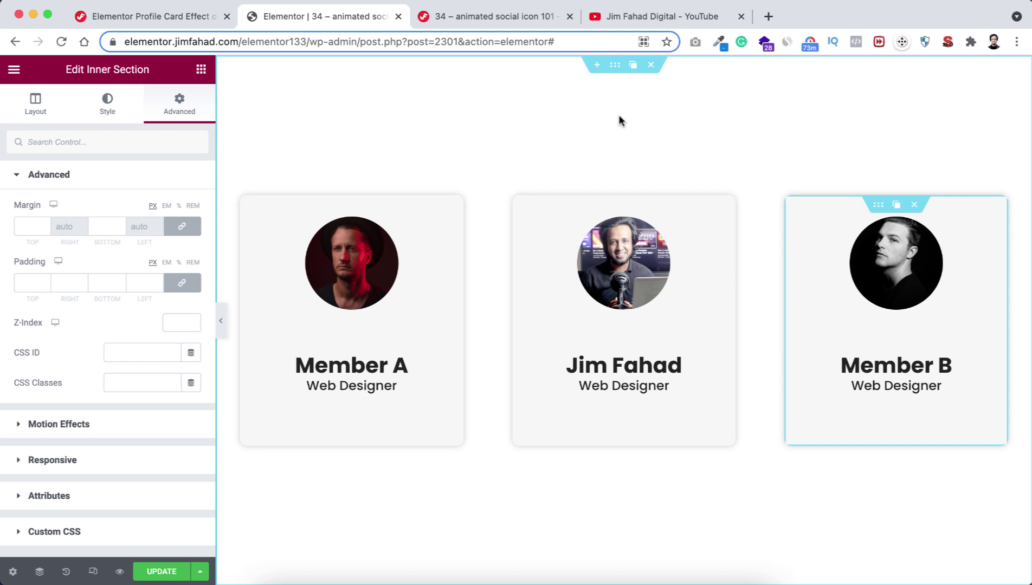
{"action": "left_click", "coordinate": [628, 18]}
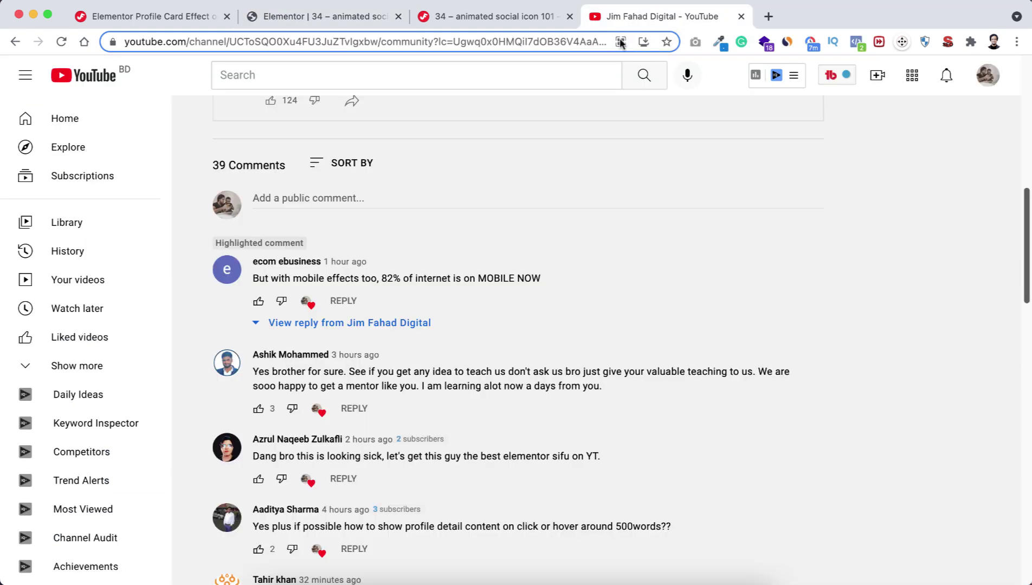
{"action": "scroll", "coordinate": [499, 393], "scroll_direction": "down", "scroll_amount": 5}
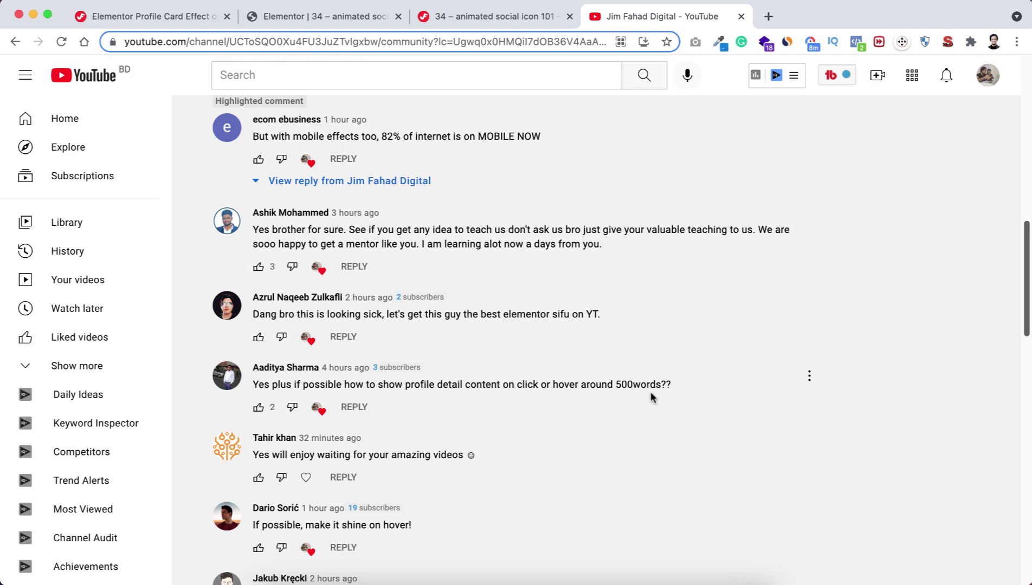
{"action": "scroll", "coordinate": [583, 483], "scroll_direction": "down", "scroll_amount": 3}
{"action": "scroll", "coordinate": [583, 483], "scroll_direction": "up", "scroll_amount": 2}
{"action": "scroll", "coordinate": [584, 483], "scroll_direction": "down", "scroll_amount": 2}
{"action": "scroll", "coordinate": [583, 486], "scroll_direction": "down", "scroll_amount": 10}
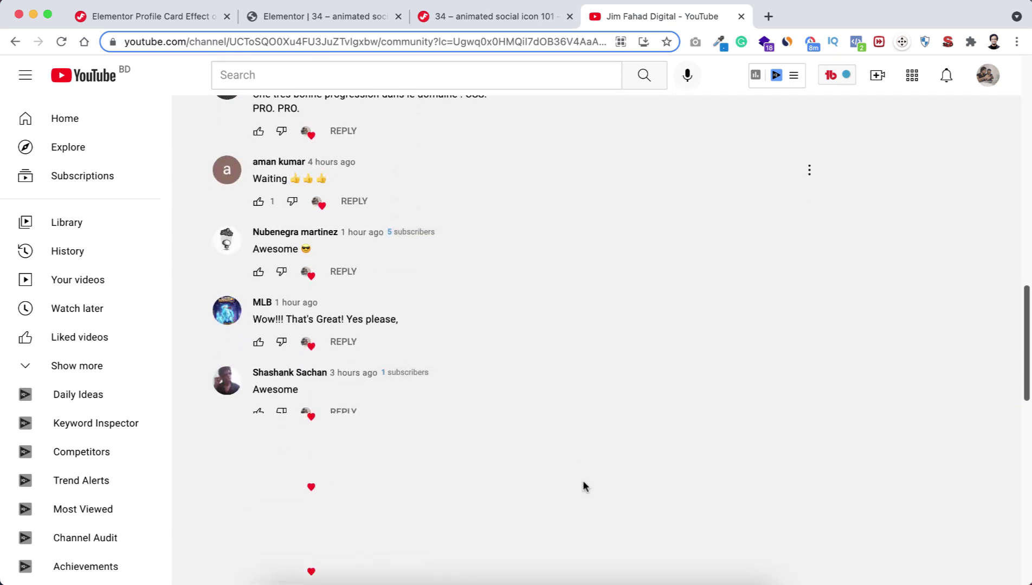
{"action": "scroll", "coordinate": [583, 486], "scroll_direction": "down", "scroll_amount": 3}
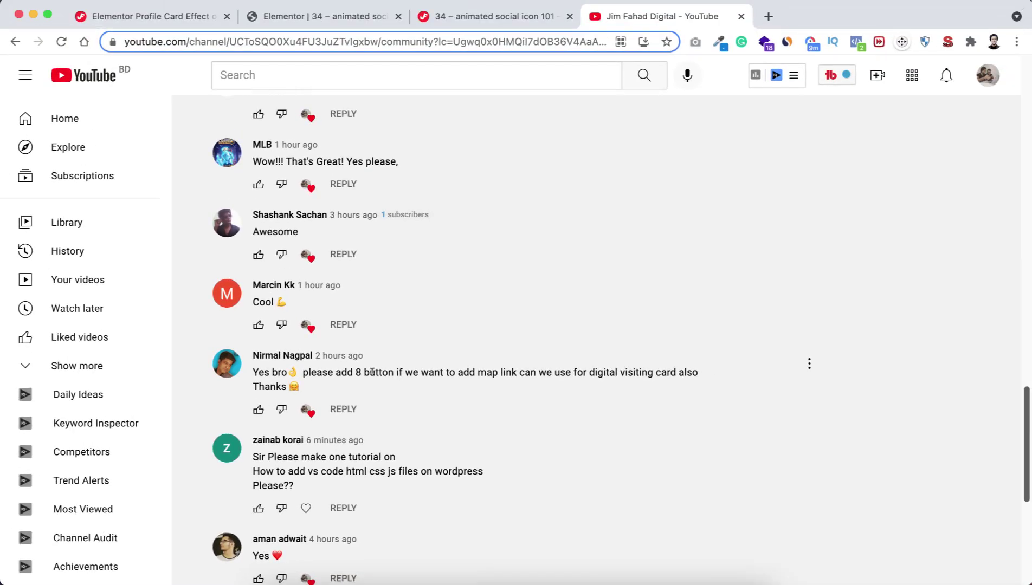
{"action": "left_click", "coordinate": [338, 16]}
{"action": "mouse_move", "coordinate": [618, 430]}
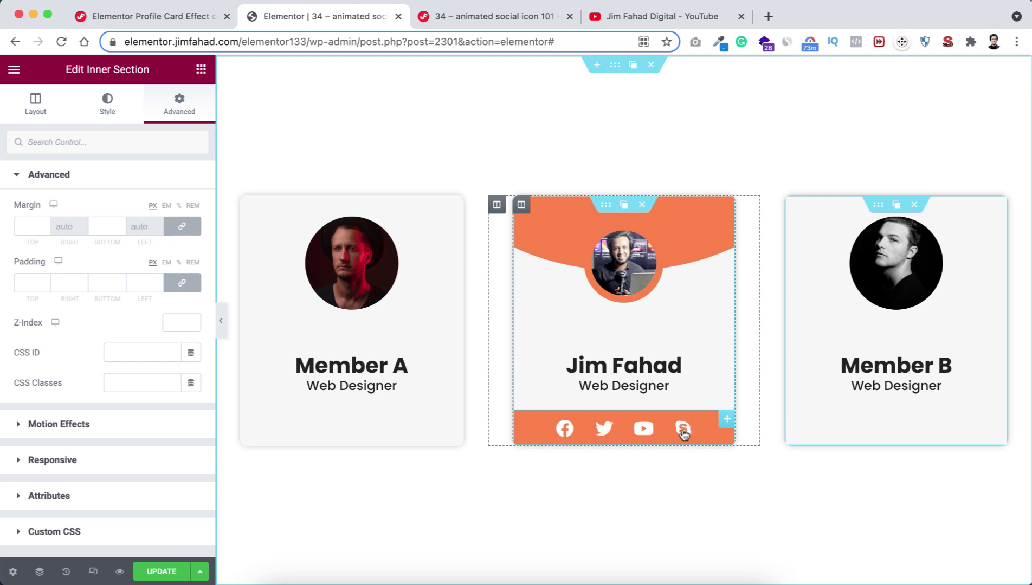
{"action": "left_click", "coordinate": [728, 422]}
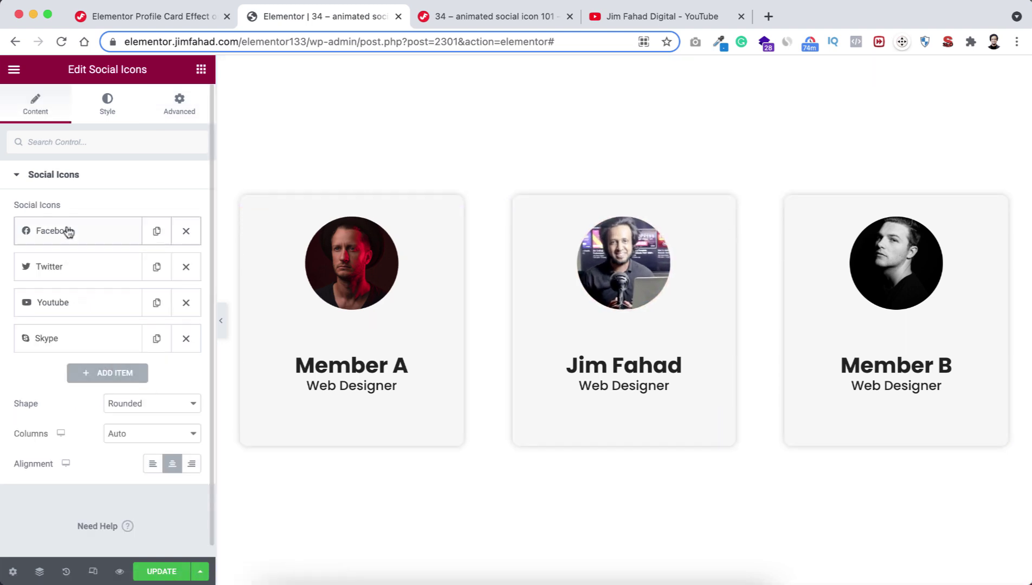
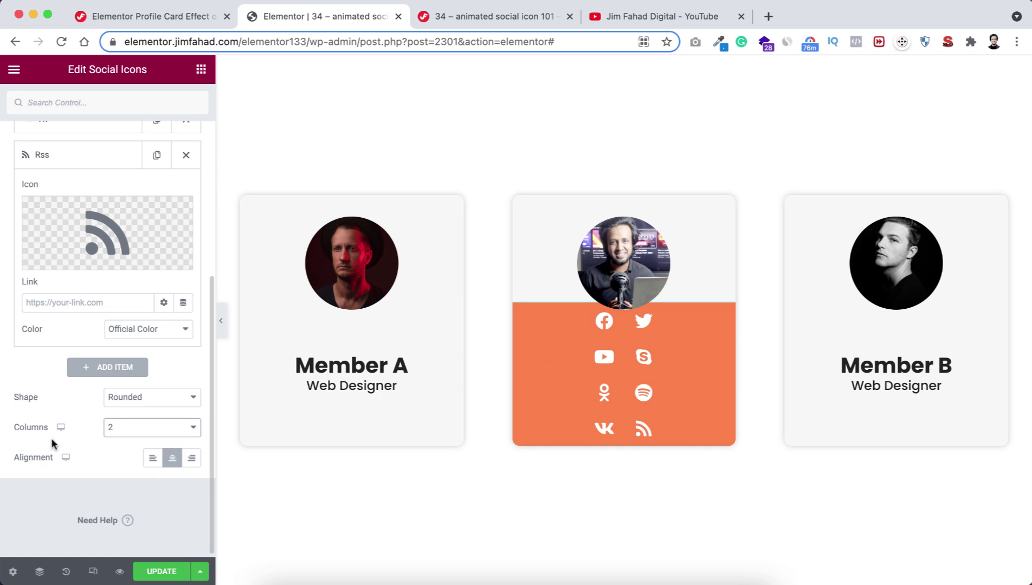
Arrange the middle card's social icons in 4 columns, giving two rows of four.
{"action": "left_click", "coordinate": [138, 430]}
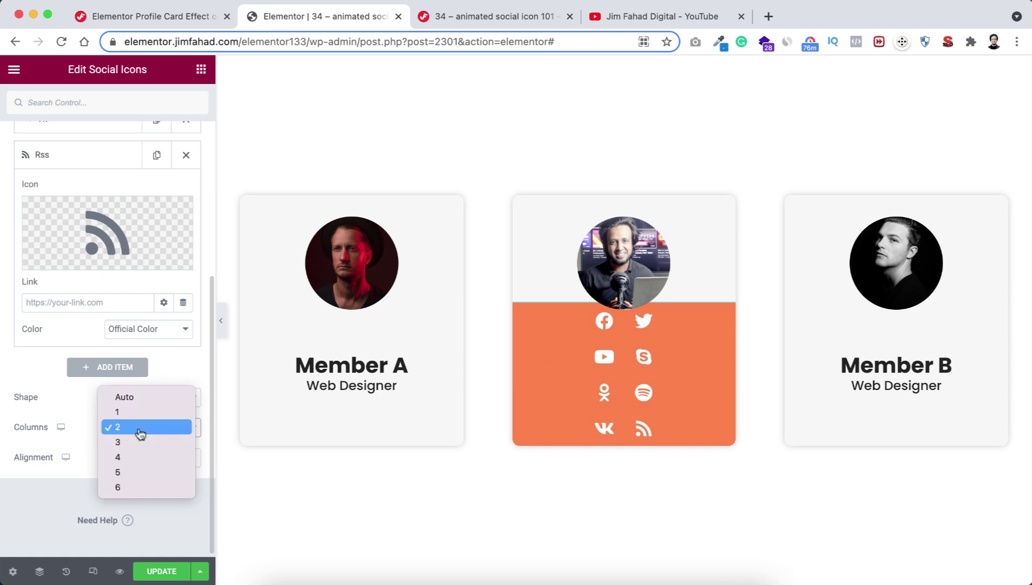
{"action": "left_click", "coordinate": [139, 458]}
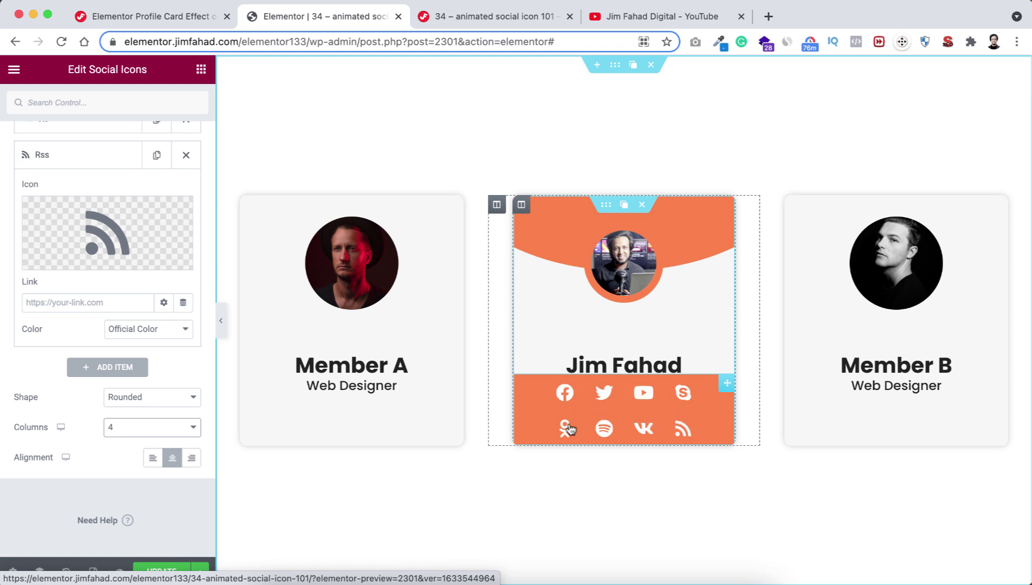
{"action": "scroll", "coordinate": [129, 276], "scroll_direction": "up", "scroll_amount": 10}
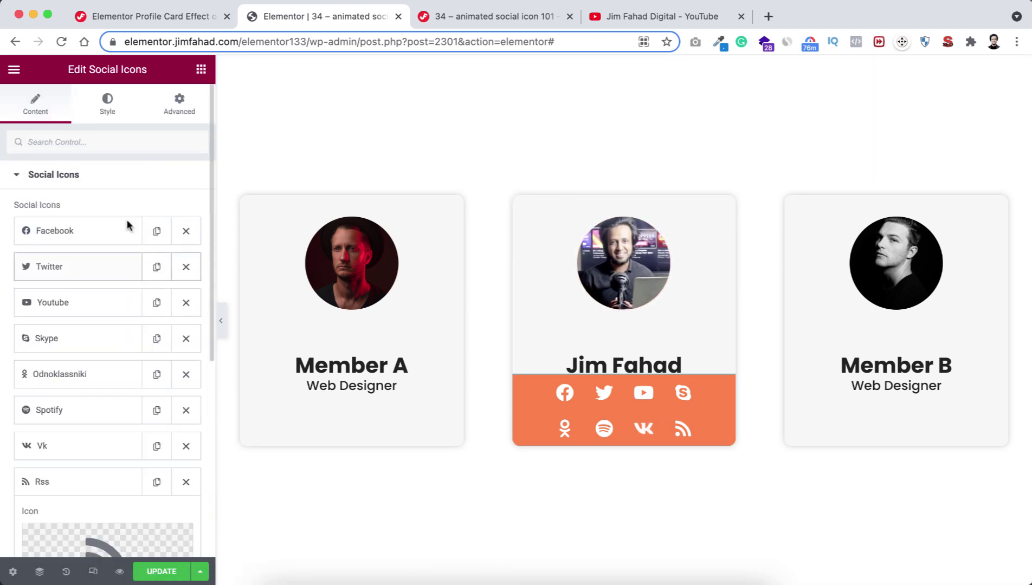
Widen the social icons' Rows Gap with the slider, then clear it back to default.
{"action": "left_click", "coordinate": [108, 112]}
{"action": "scroll", "coordinate": [118, 371], "scroll_direction": "down", "scroll_amount": 3}
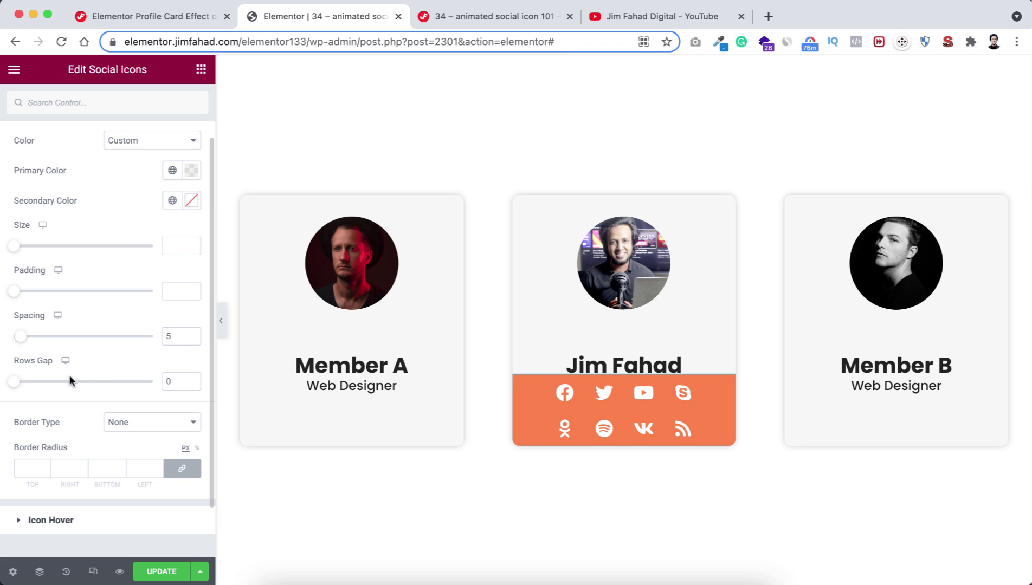
{"action": "left_click_drag", "start_coordinate": [17, 386], "coordinate": [56, 379]}
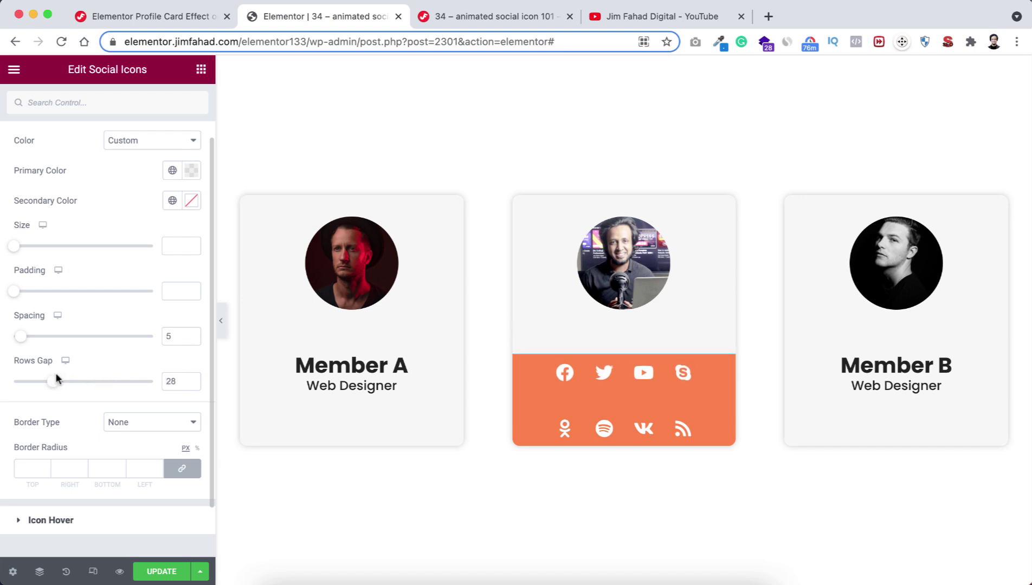
{"action": "key", "text": "BackSpace"}
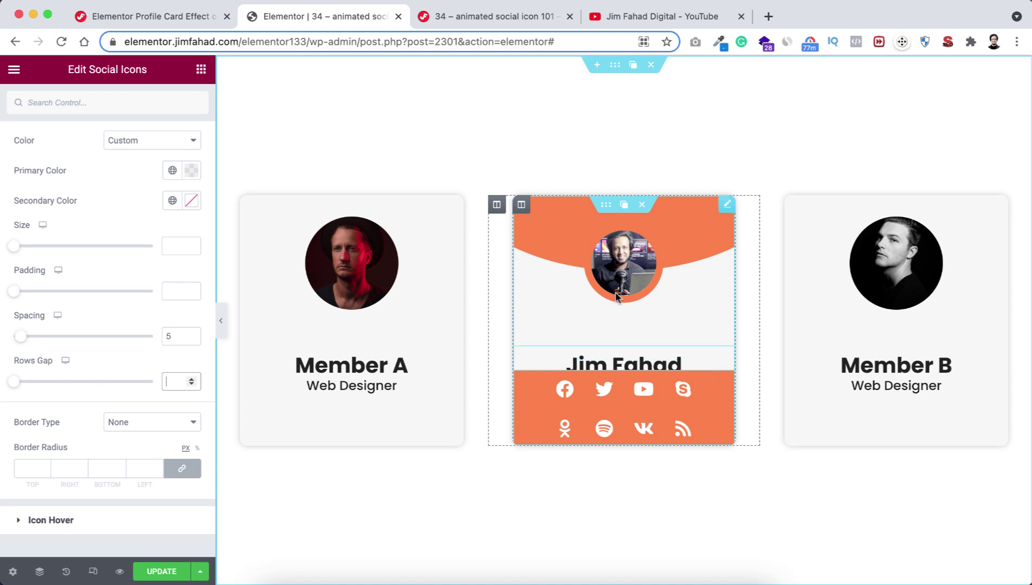
Give the card's inner section a 400 px minimum height and save the page.
{"action": "left_click", "coordinate": [609, 206]}
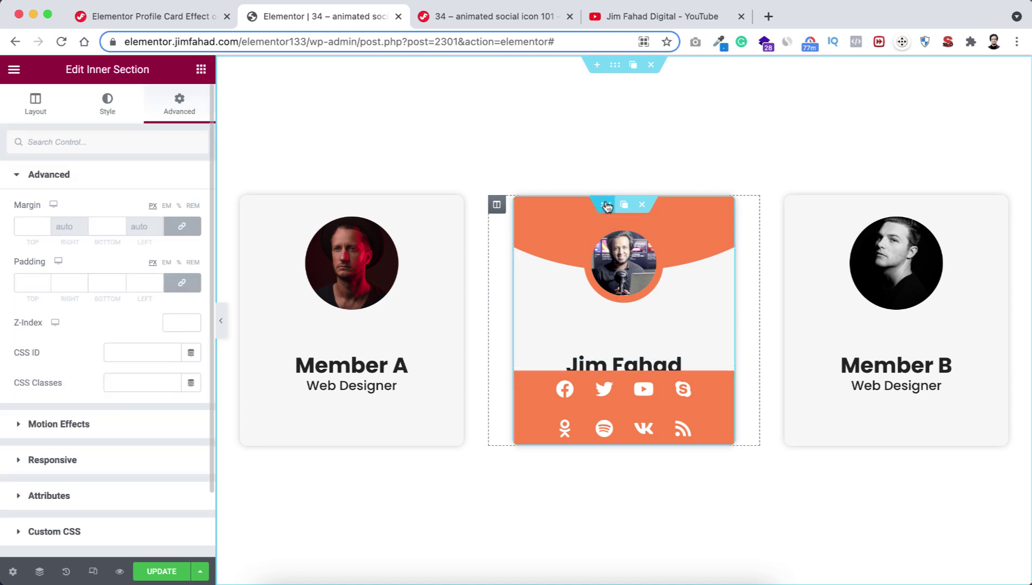
{"action": "left_click", "coordinate": [36, 110]}
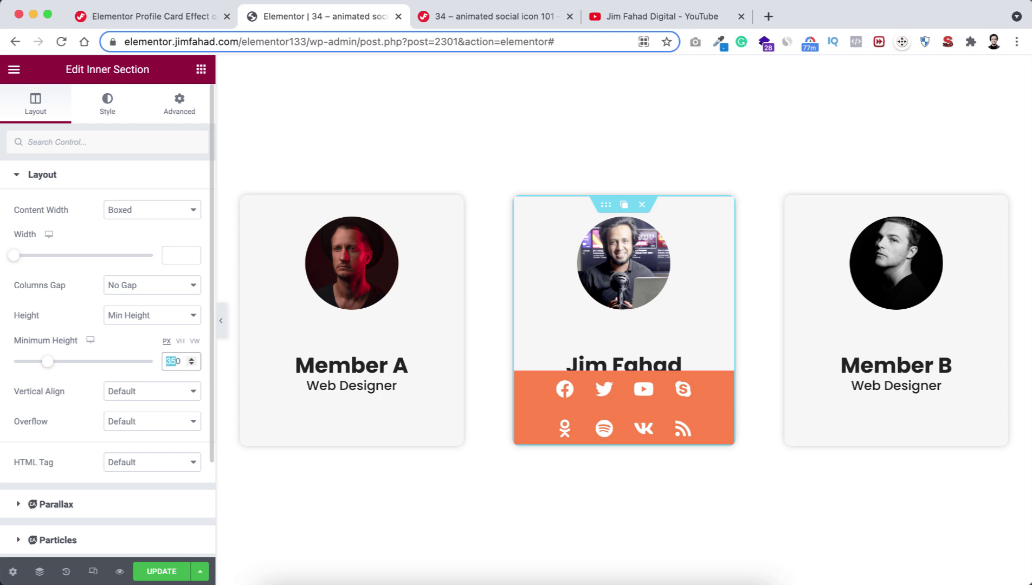
{"action": "type", "text": "400"}
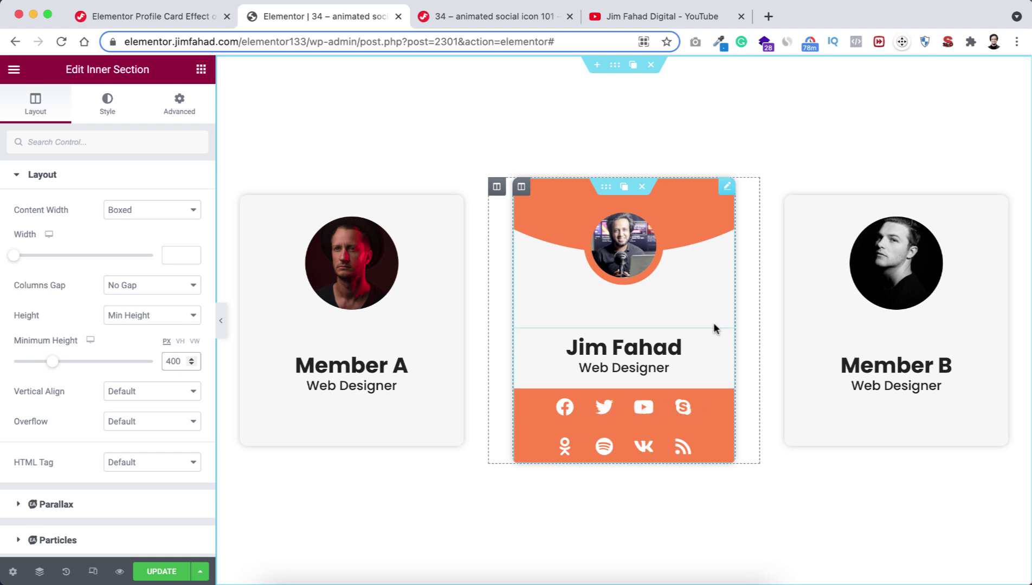
{"action": "key", "text": "ctrl+s"}
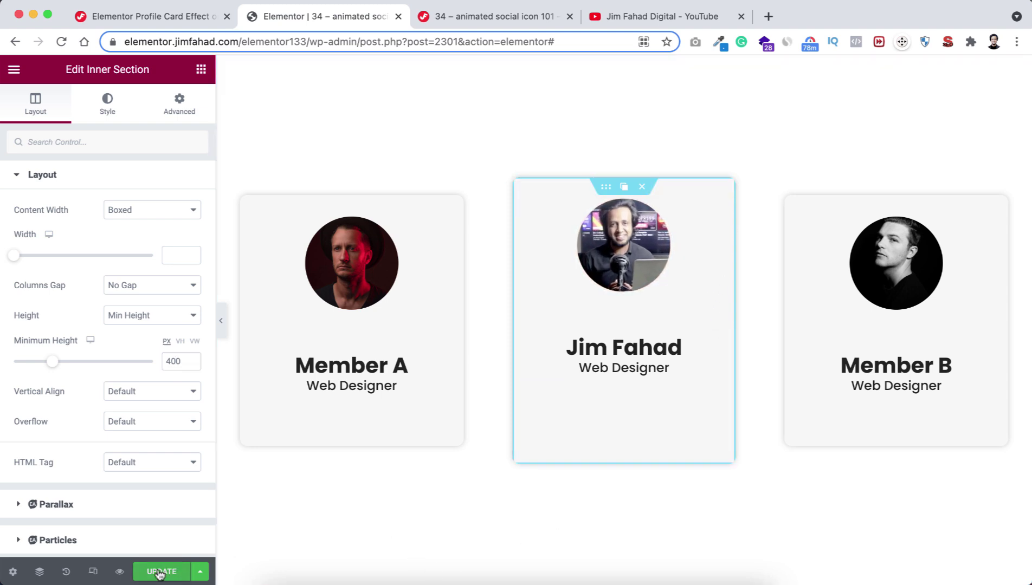